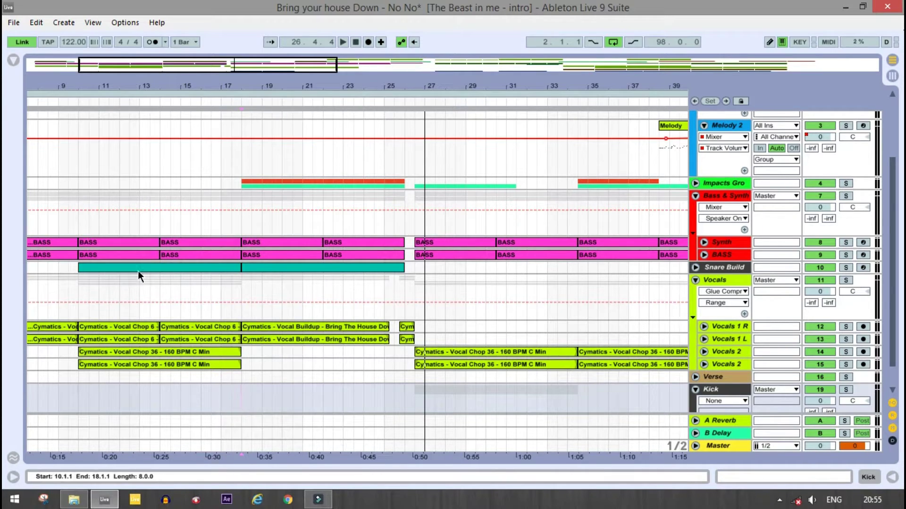
- Play the arrangement and unfold the Vocals 1 R, Vocals 1 L and upper Vocals 2 tracks to examine their waveforms and volume automation
key(space)
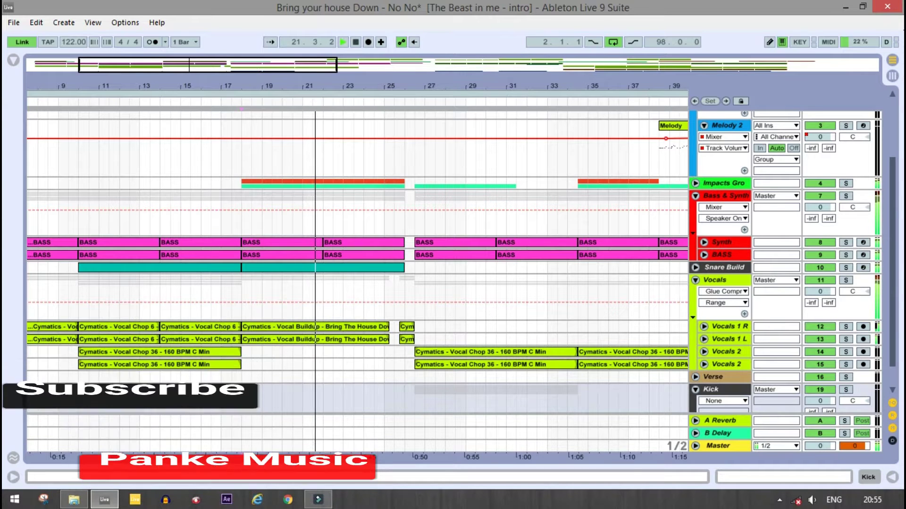
drag(250, 66, 359, 67)
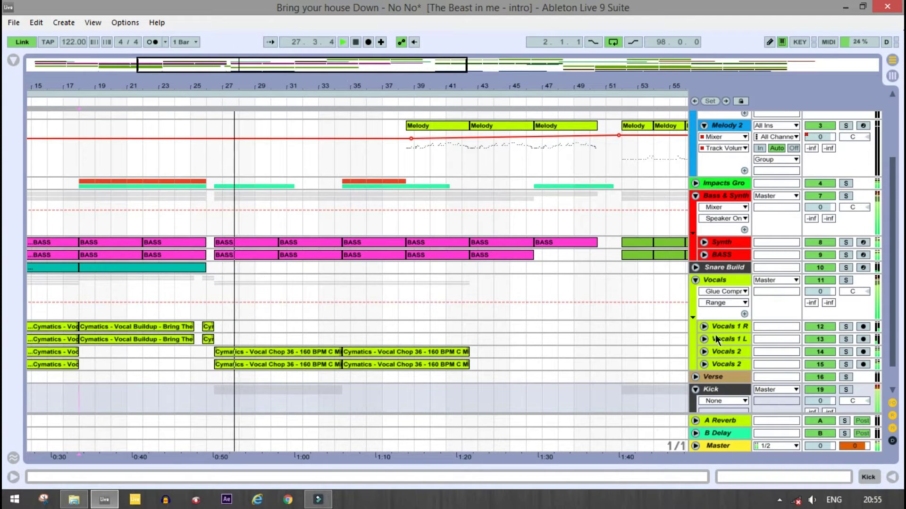
click(705, 328)
scroll(677, 311, down, 4)
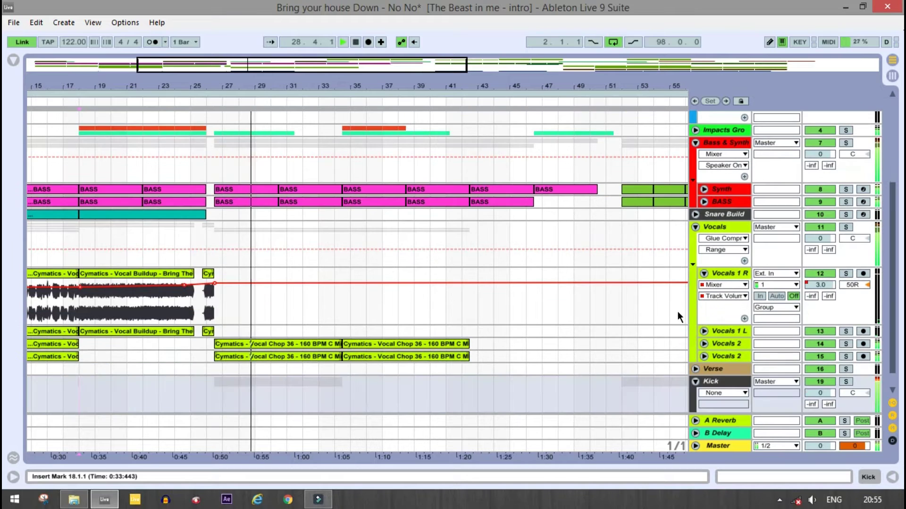
click(704, 331)
scroll(521, 303, down, 5)
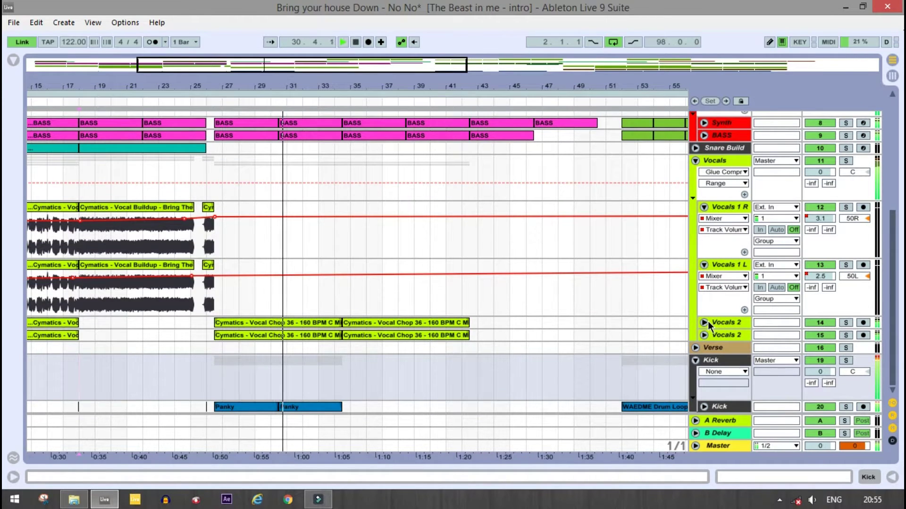
click(704, 322)
scroll(627, 358, down, 3)
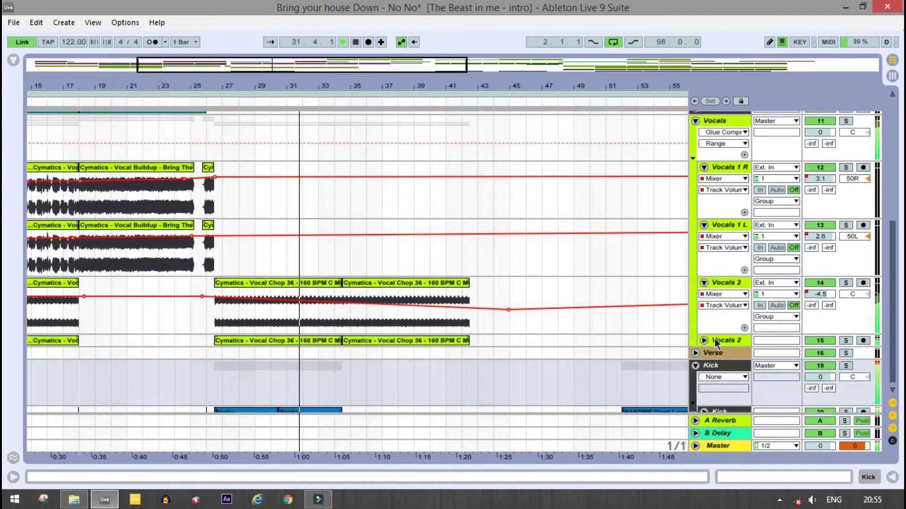
- Fold the upper Vocals 2 track and Vocals 1 L, and unfold the Synth track in the Bass & Synth group
click(705, 283)
click(704, 225)
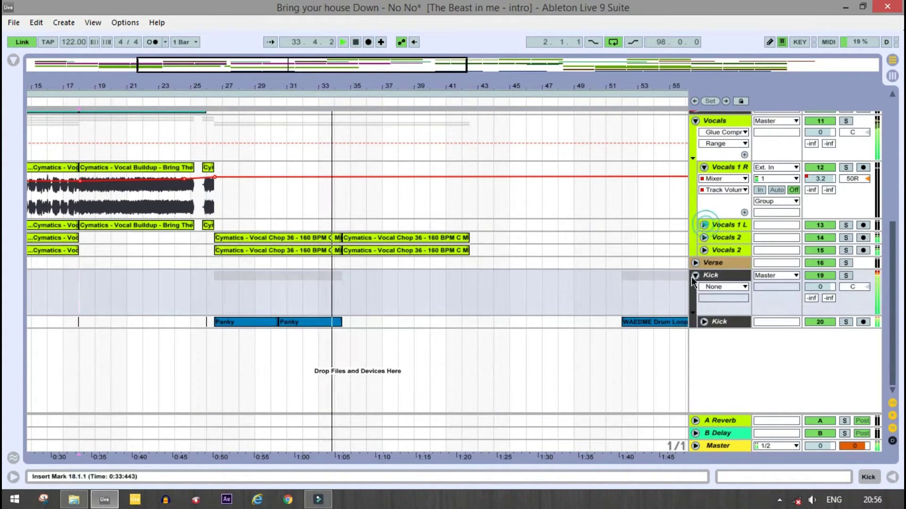
scroll(709, 287, up, 8)
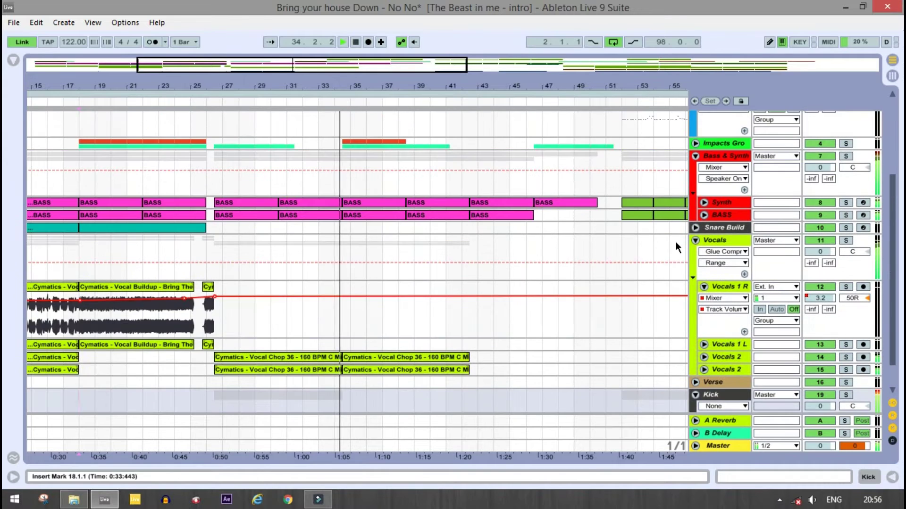
click(703, 202)
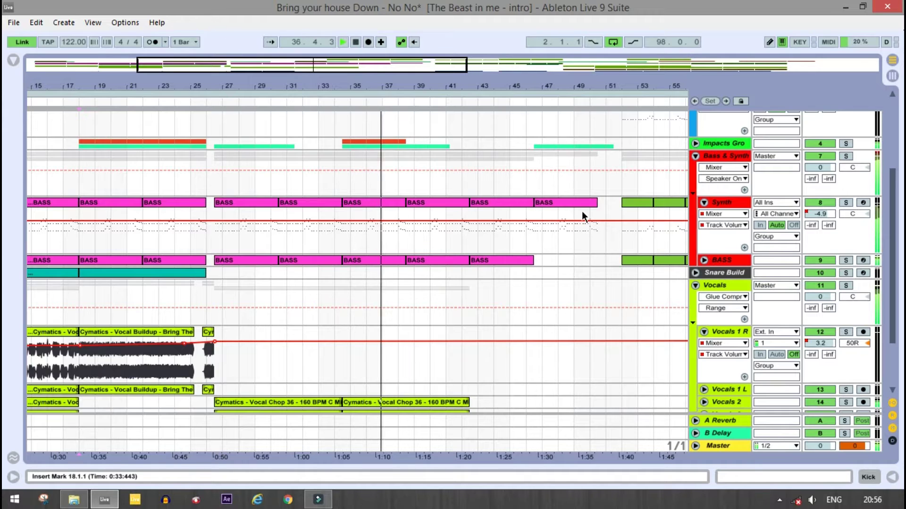
scroll(641, 167, up, 9)
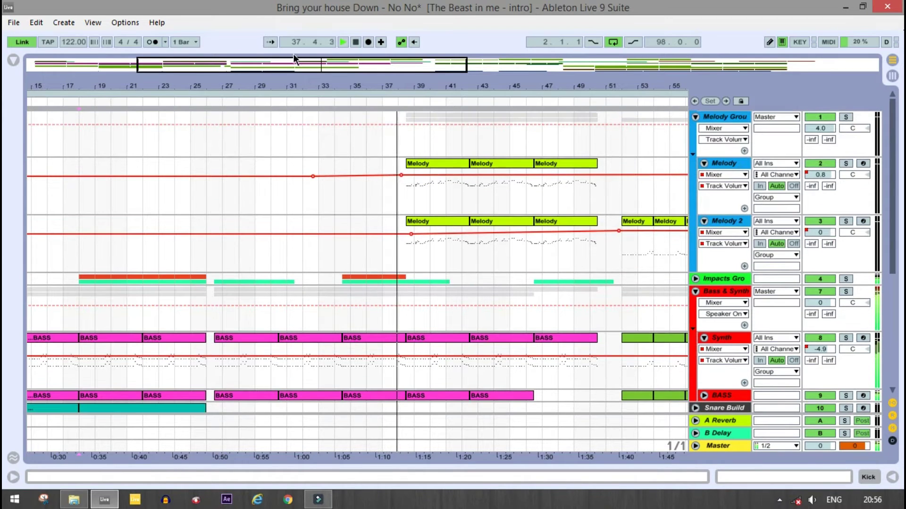
drag(274, 67, 295, 69)
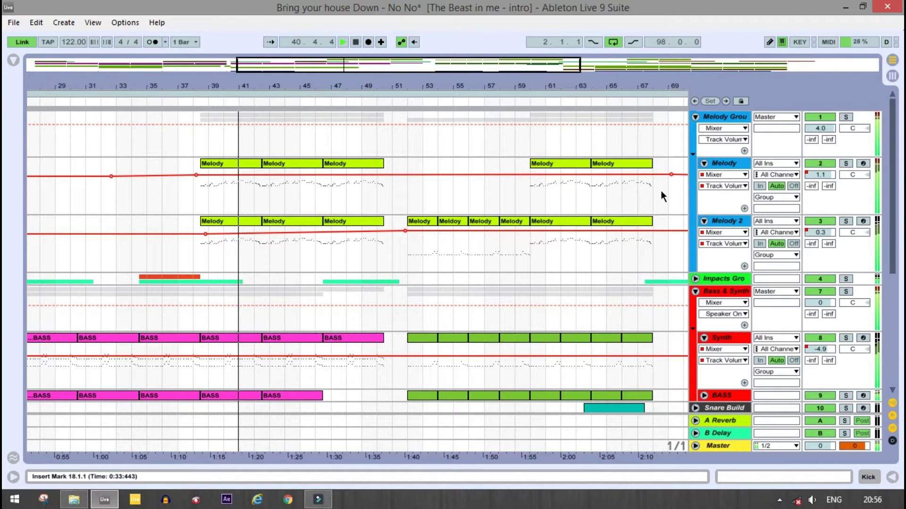
- Unfold the Impacts group and examine the effects, impacts, synth and vocal clips across the whole arrangement
click(695, 279)
scroll(443, 260, down, 1)
scroll(442, 260, down, 5)
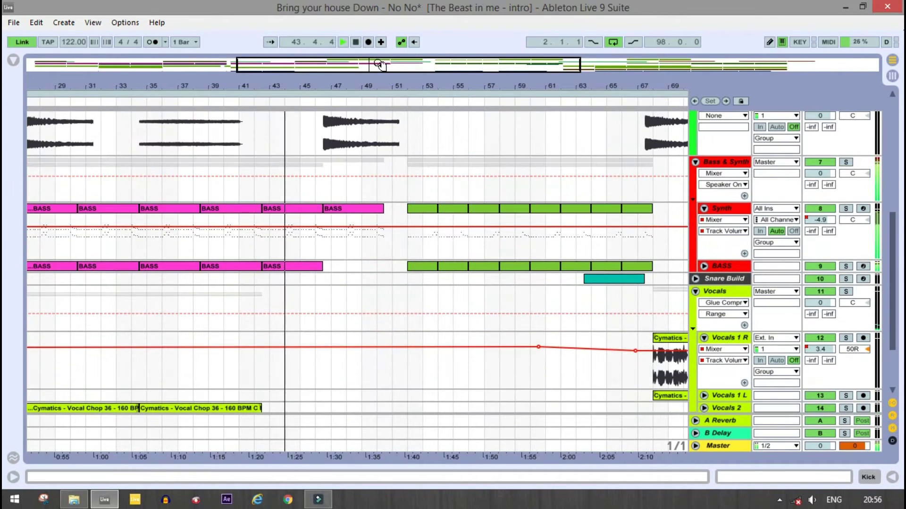
drag(379, 64, 379, 24)
scroll(264, 160, up, 5)
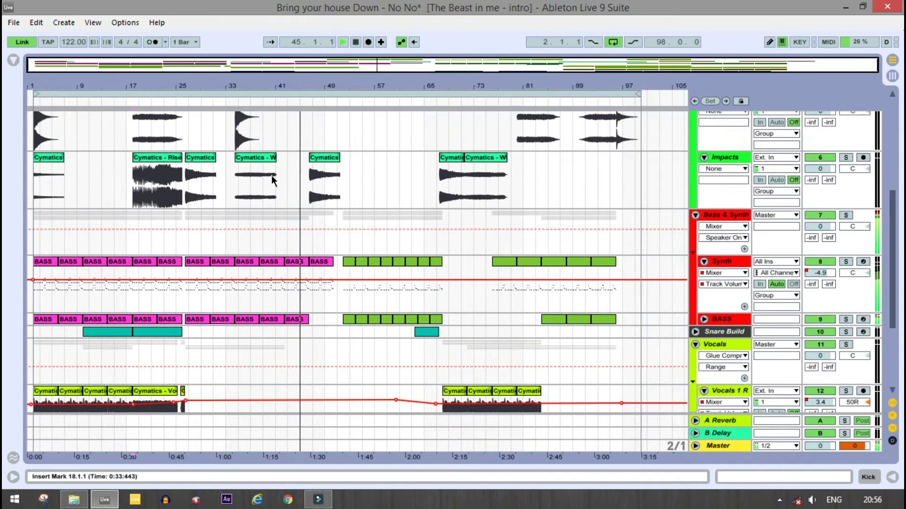
scroll(263, 127, up, 2)
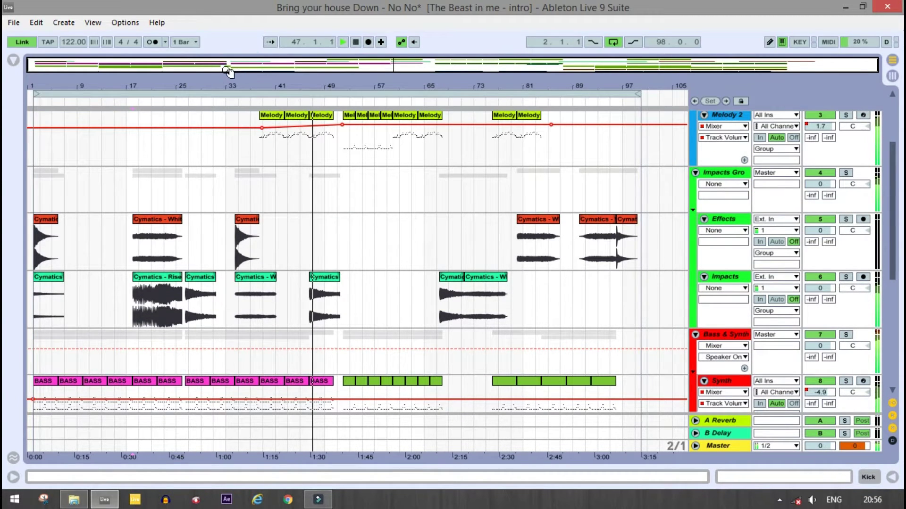
mouse_move(220, 63)
mouse_down()
mouse_move(220, 73)
mouse_move(205, 65)
mouse_move(280, 68)
mouse_up()
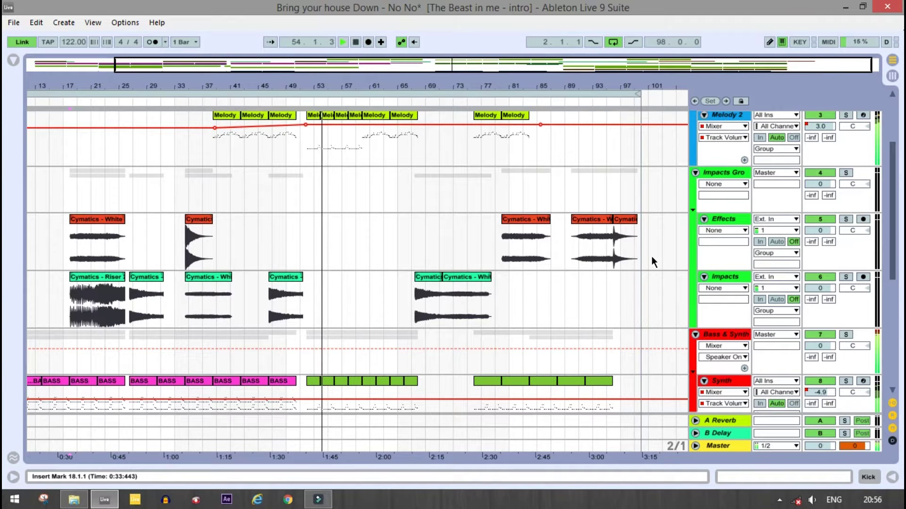
scroll(573, 271, down, 2)
scroll(574, 264, down, 7)
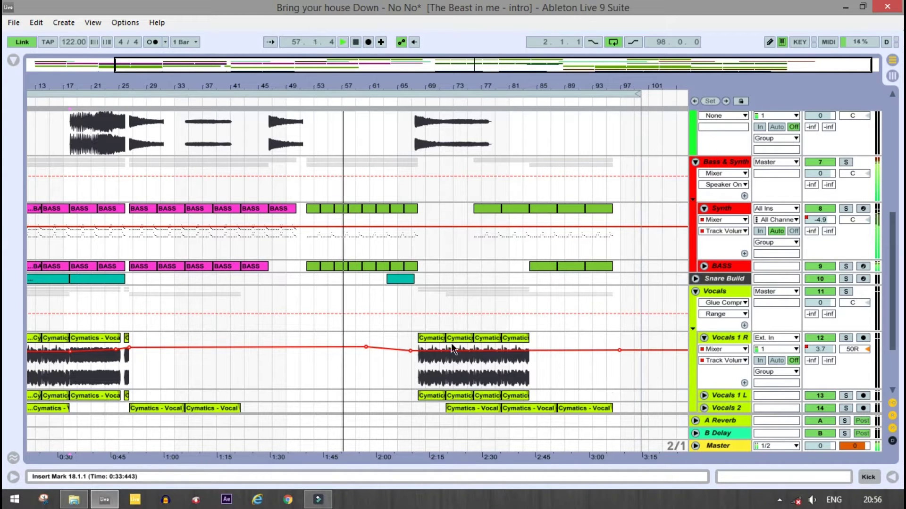
drag(268, 73, 341, 69)
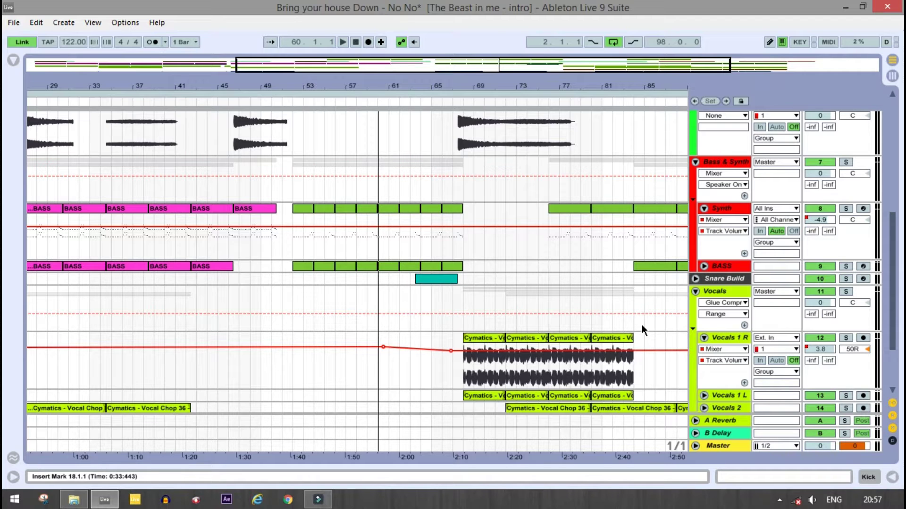
- Fold the Melody track and its group, as well as the Effects track and the Impacts group
scroll(641, 325, up, 10)
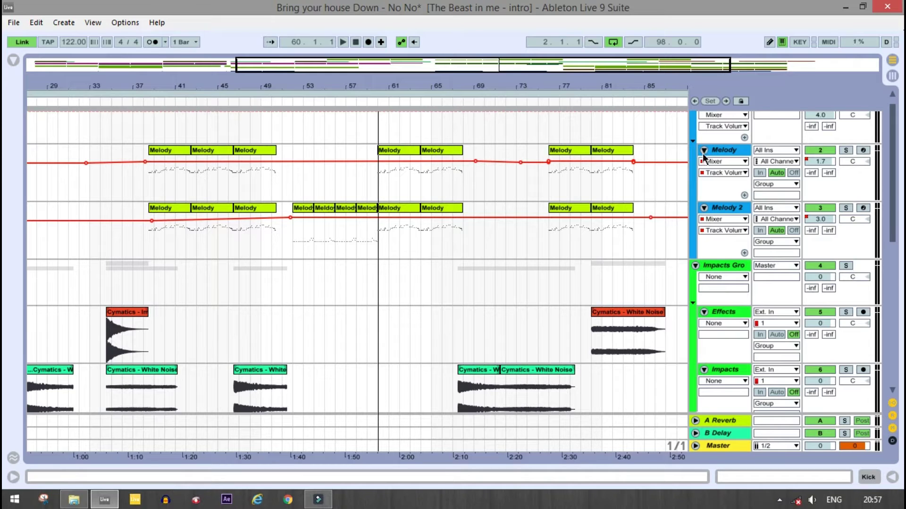
click(703, 150)
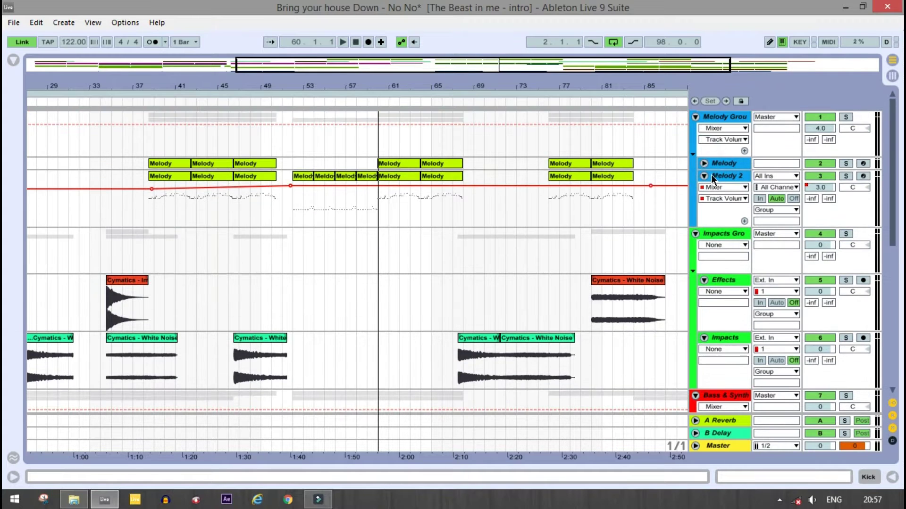
click(695, 117)
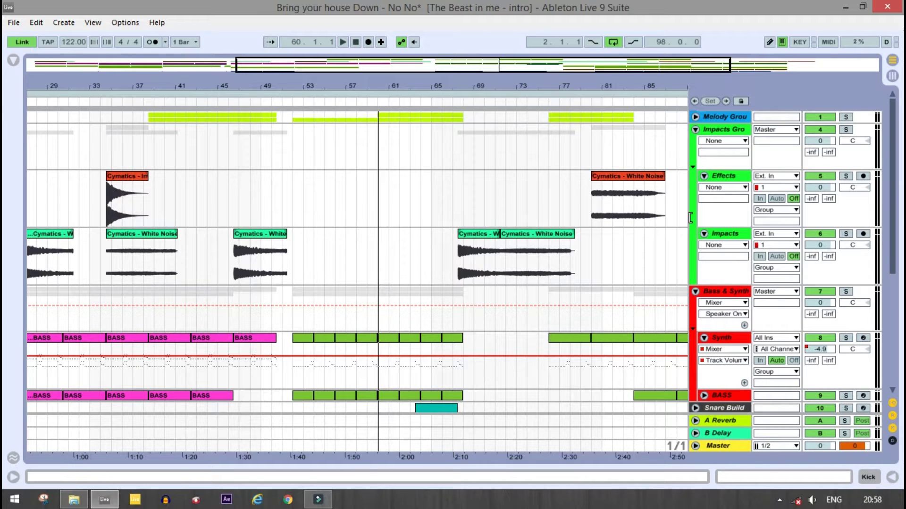
drag(381, 67, 381, 32)
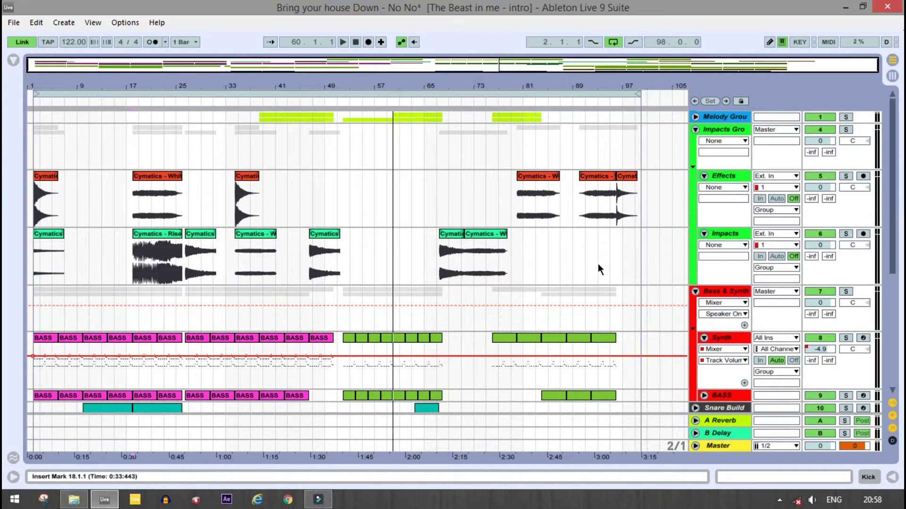
click(707, 178)
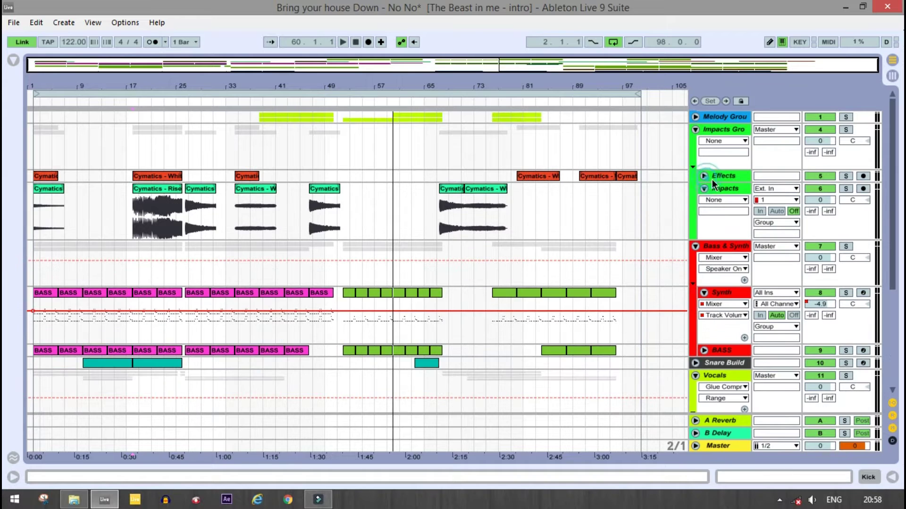
click(696, 131)
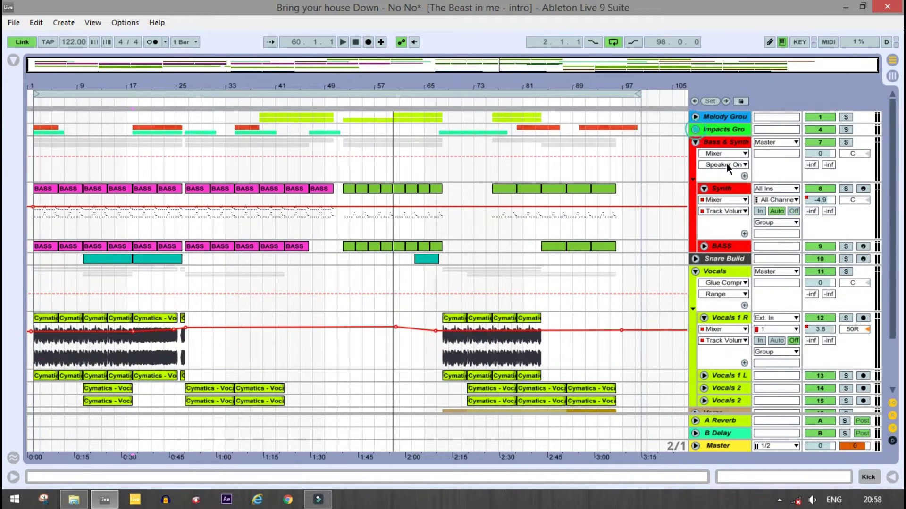
- Raise the system's headphone volume
click(813, 500)
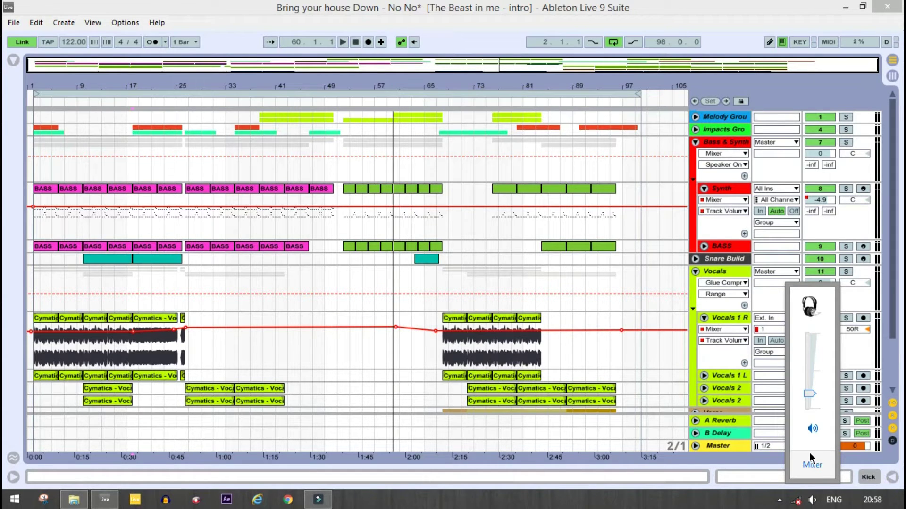
scroll(881, 133, up, 4)
click(744, 19)
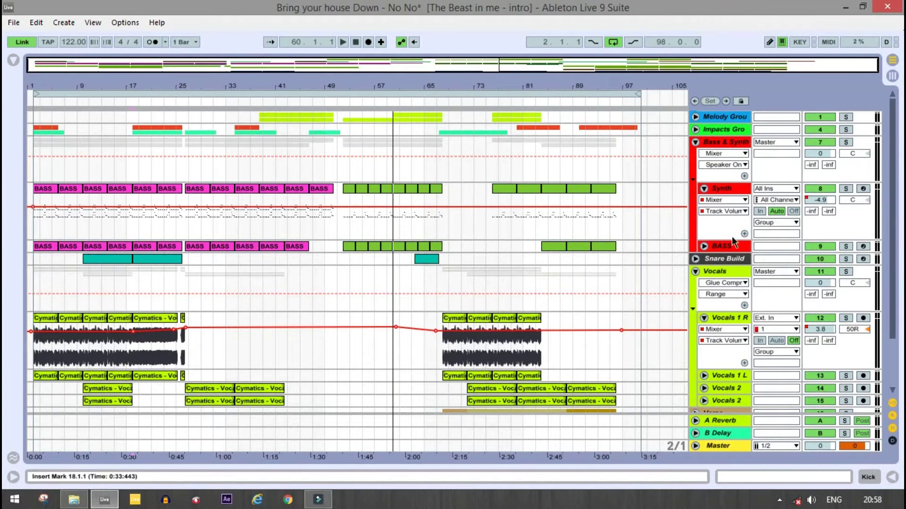
- Play the song briefly from bar 18 and fold the Vocals group
key(space)
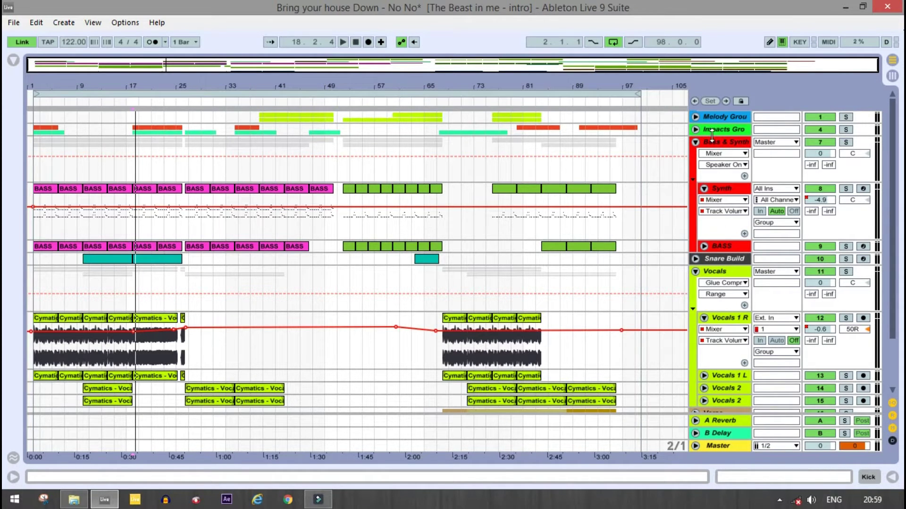
click(722, 119)
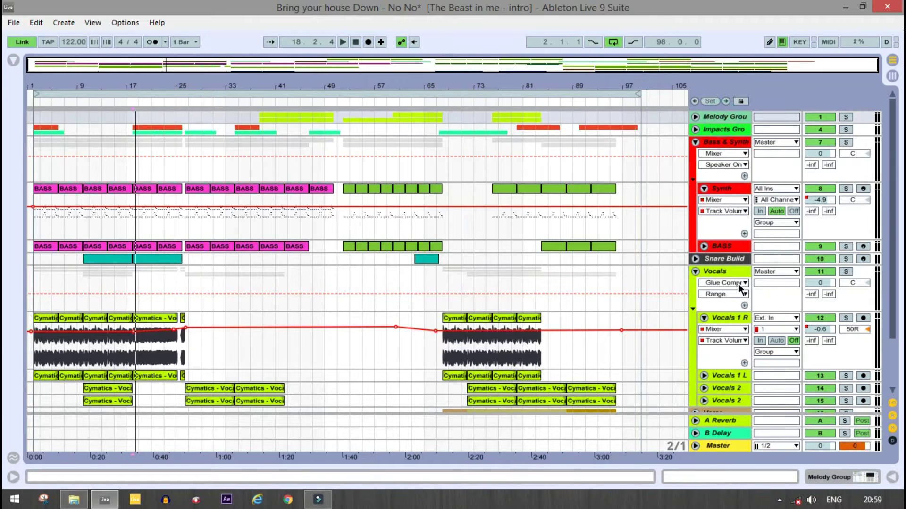
click(726, 271)
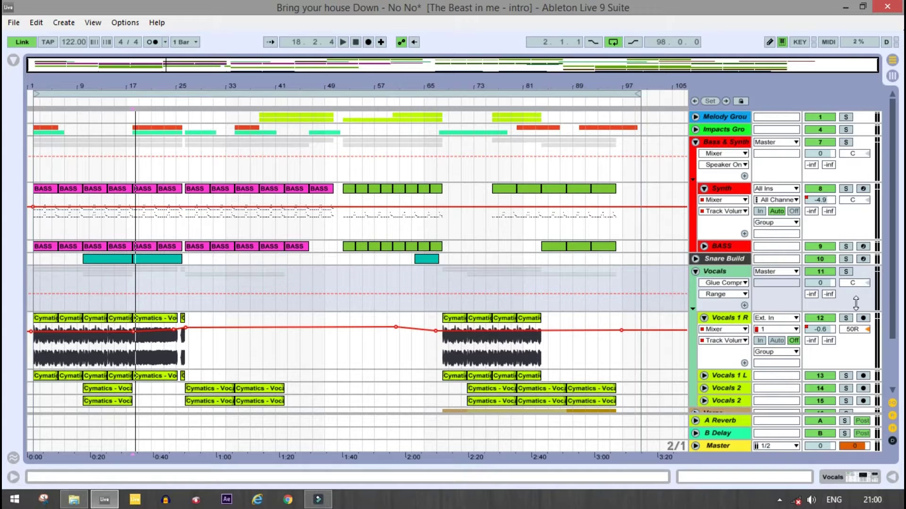
click(696, 273)
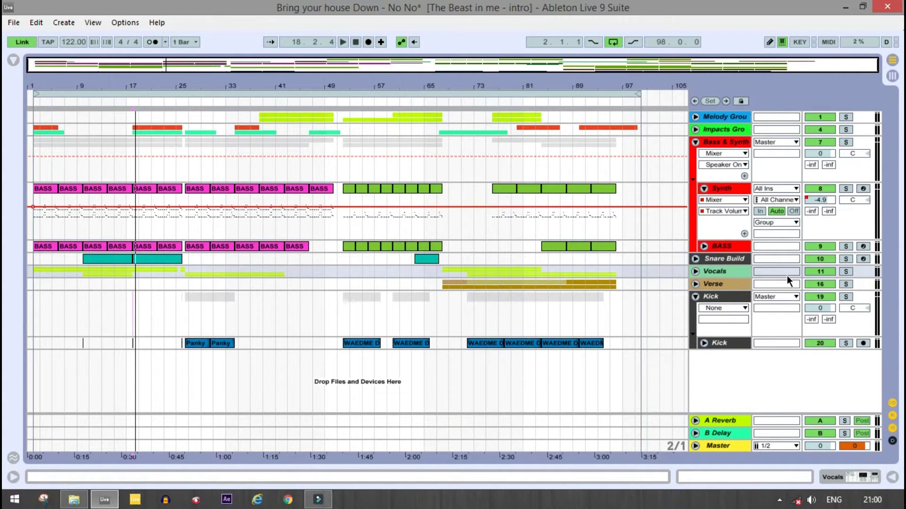
- Solo the Vocals group and listen to it from bar 18
click(775, 331)
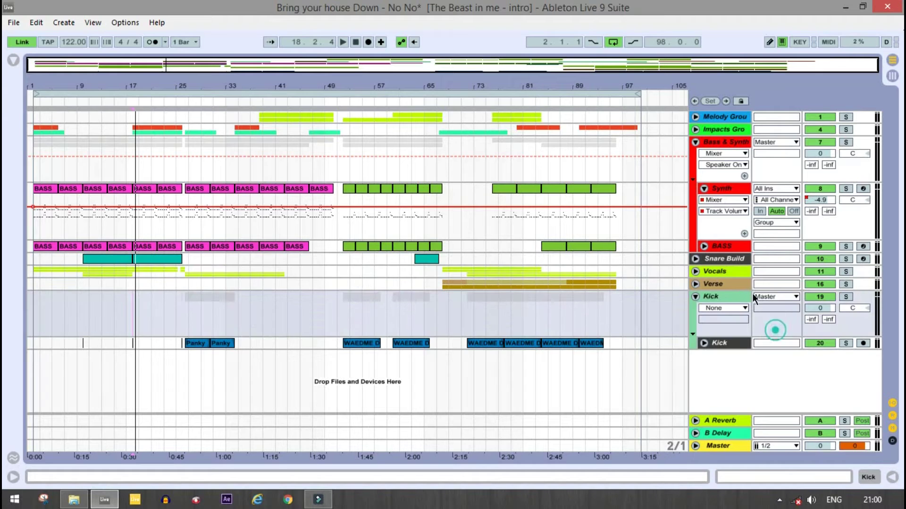
click(721, 272)
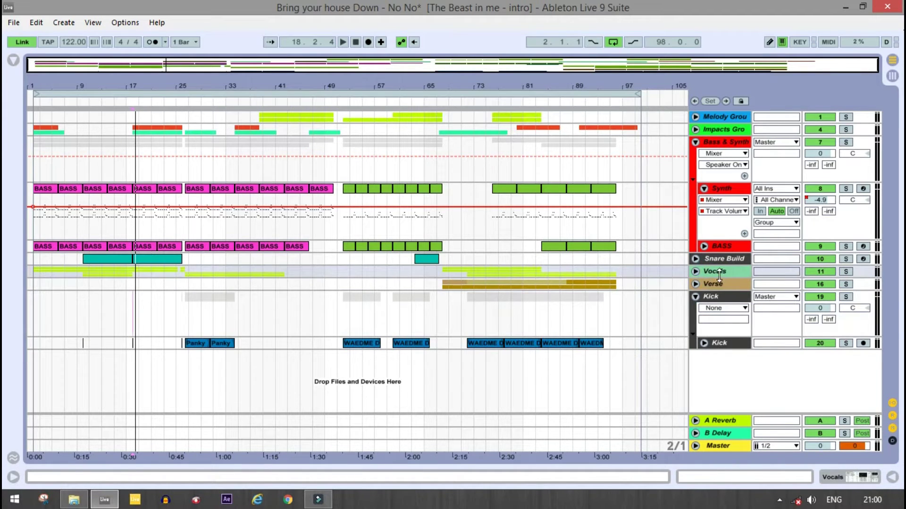
click(846, 272)
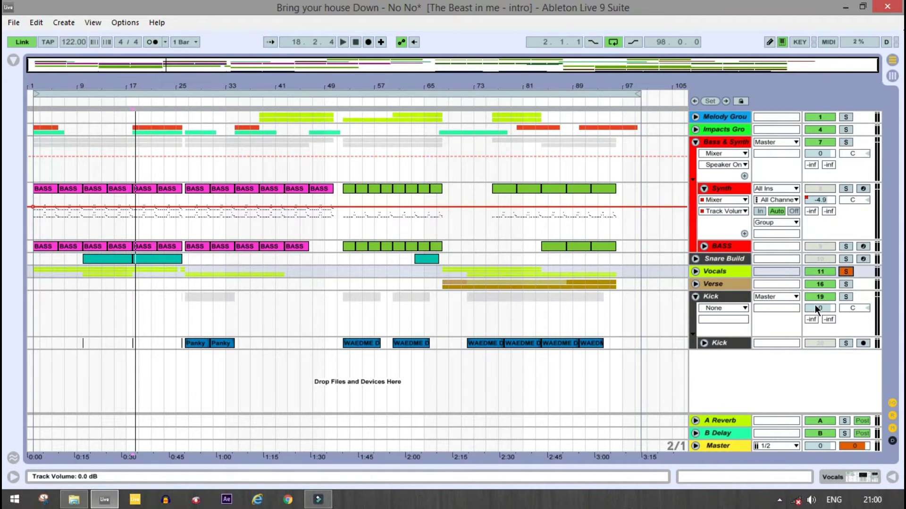
key(space)
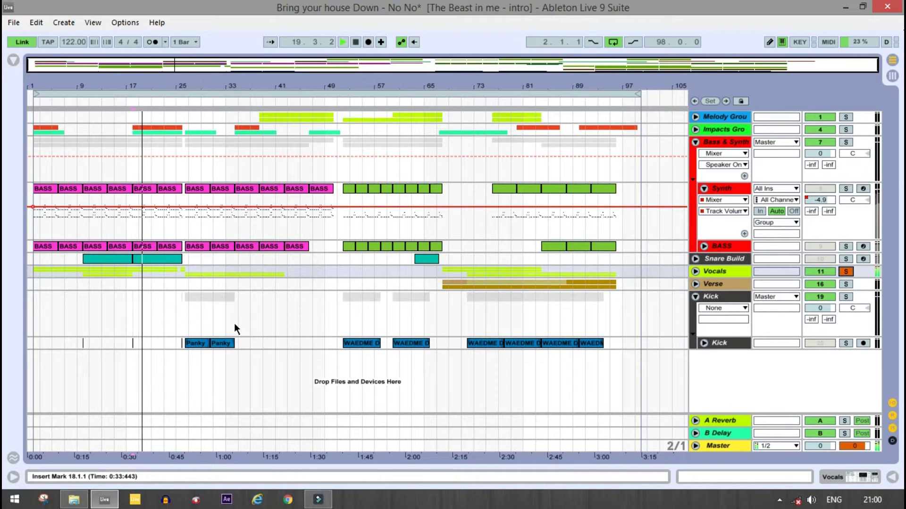
key(space)
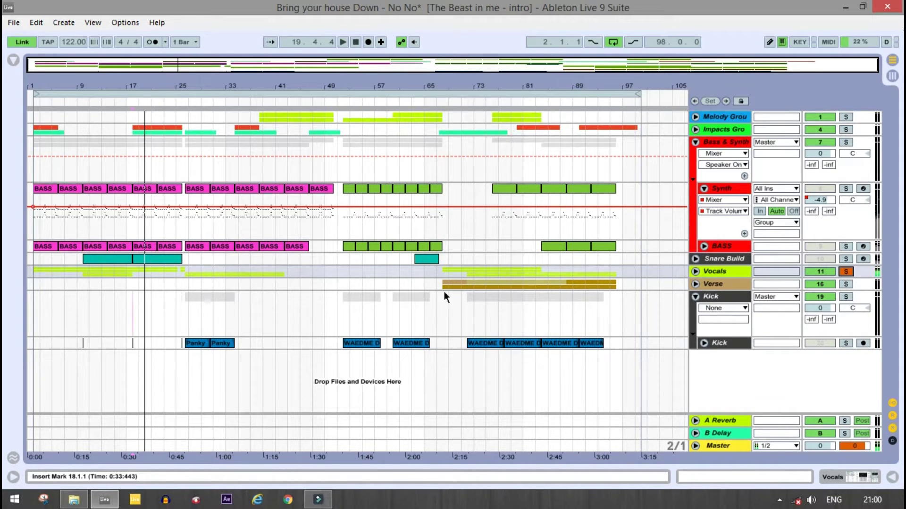
- Unfold the Snare Build track to examine its clips in the first half of the arrangement
click(695, 259)
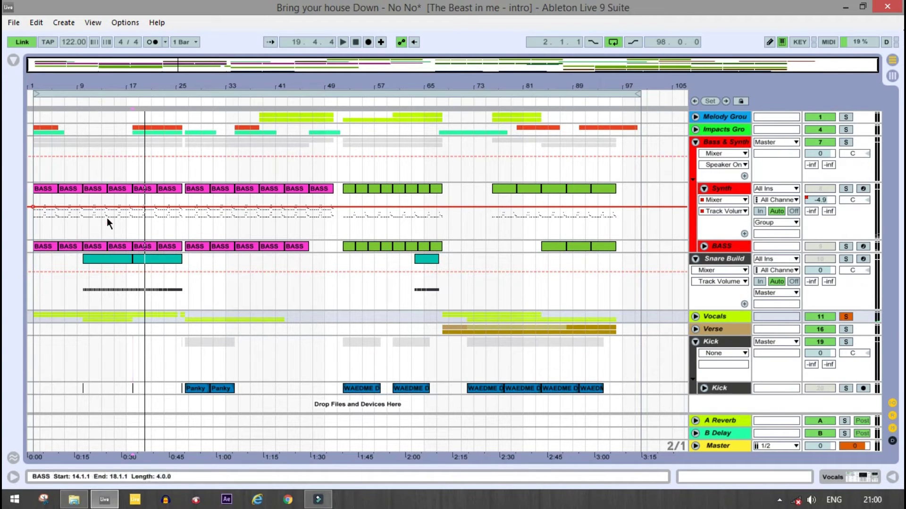
drag(82, 64, 82, 92)
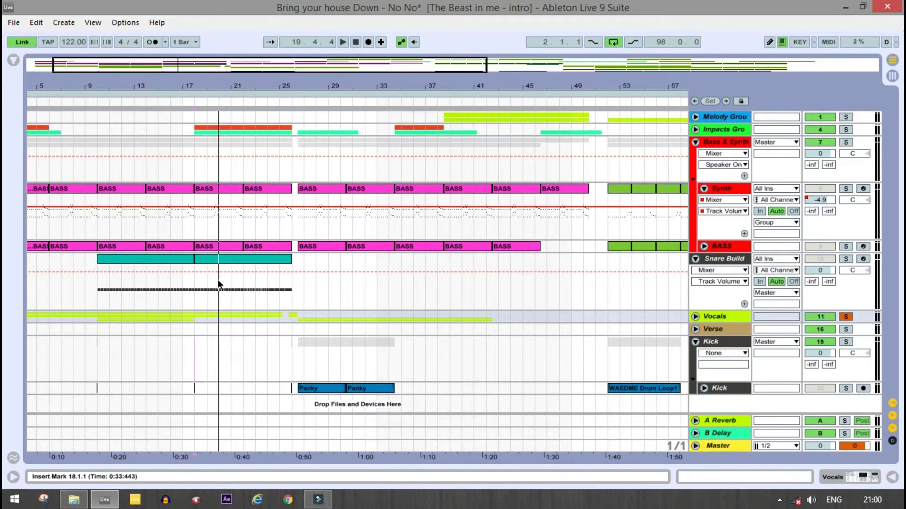
- Replay the soloed Vocals group briefly from bar 18
click(193, 301)
key(space)
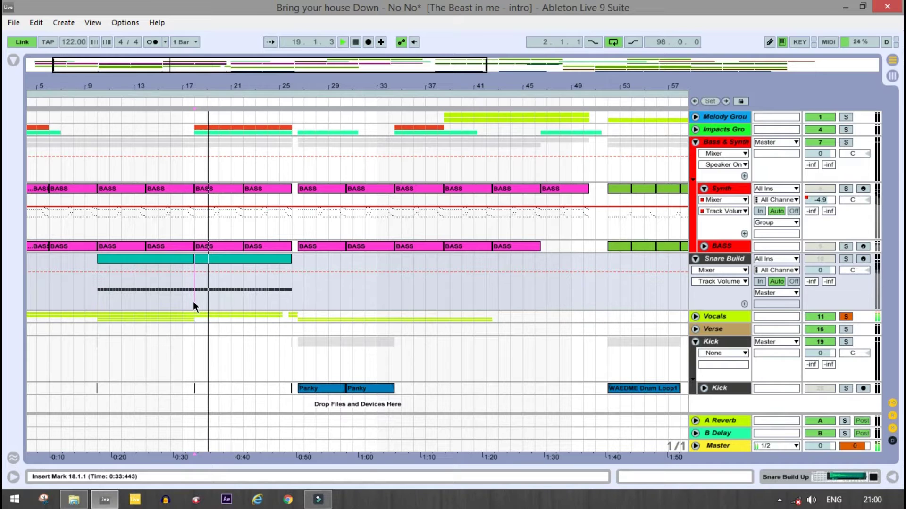
key(space)
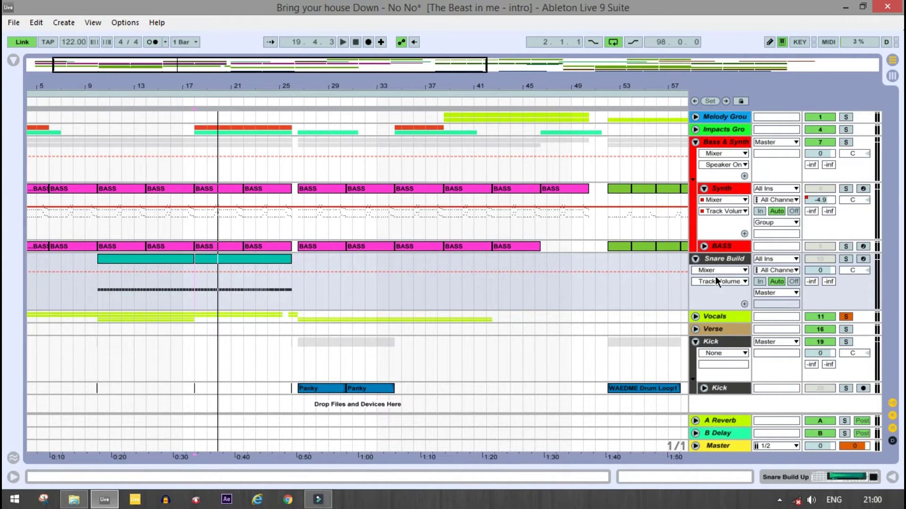
- Fold the Snare Build track and unfold the Vocals group to show its individual vocal tracks
click(510, 286)
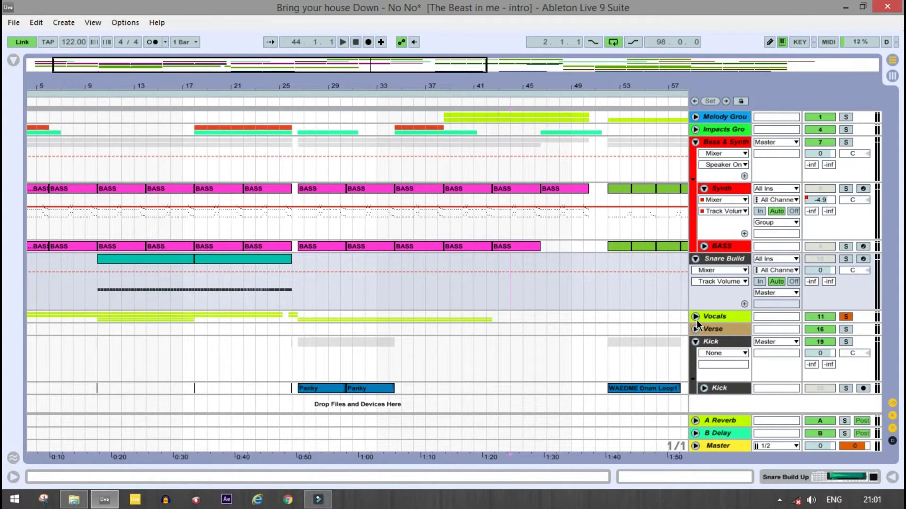
click(696, 259)
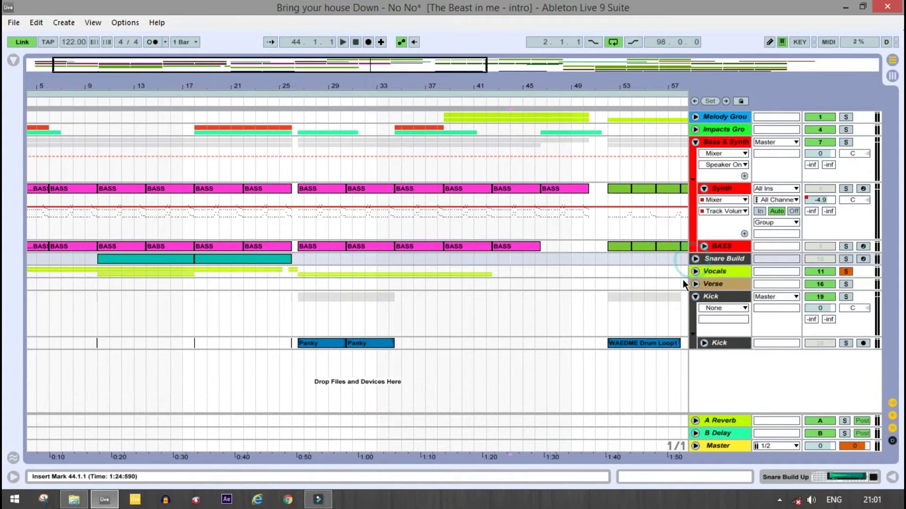
click(696, 272)
scroll(582, 329, down, 1)
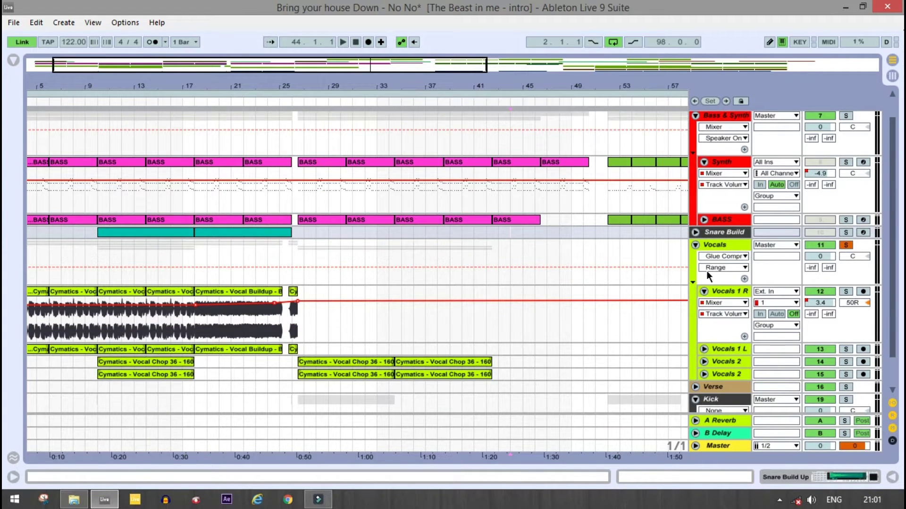
click(720, 245)
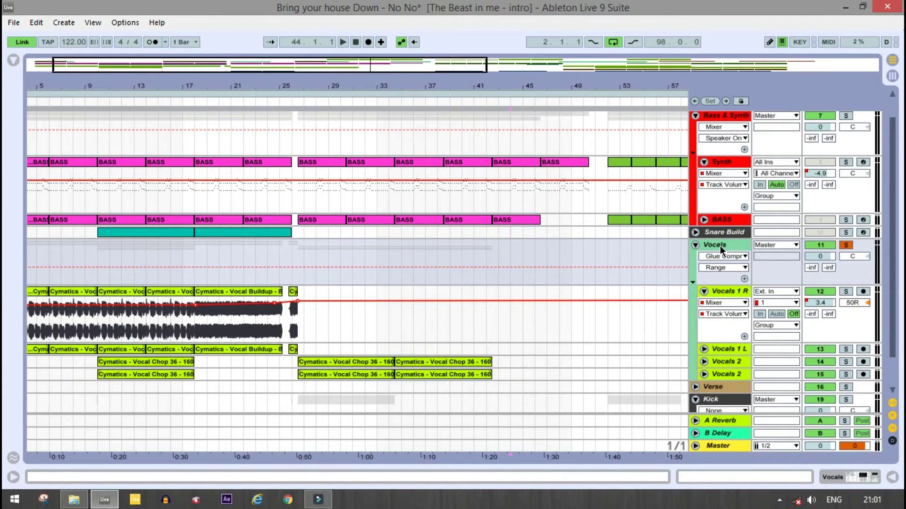
scroll(715, 256, down, 2)
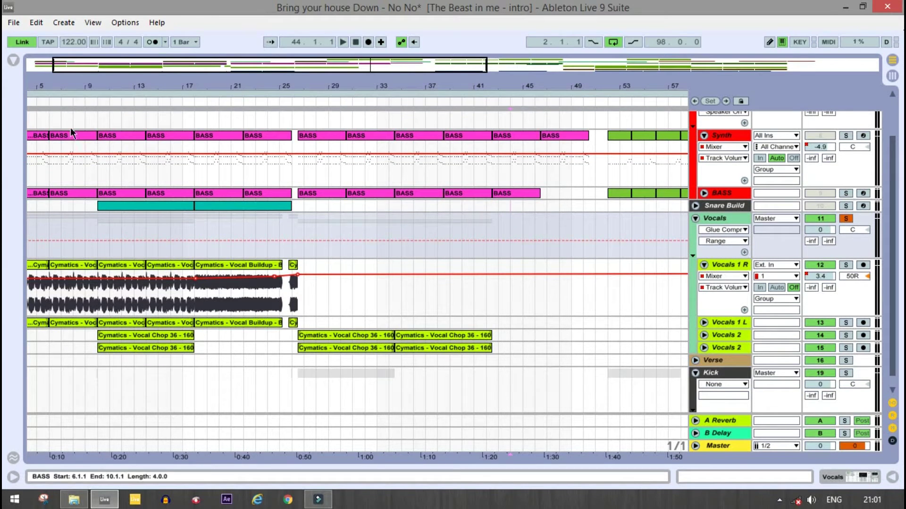
- Play the soloed Vocals group twice from bar 2 at the start of the arrangement
drag(81, 66, 136, 66)
click(81, 66)
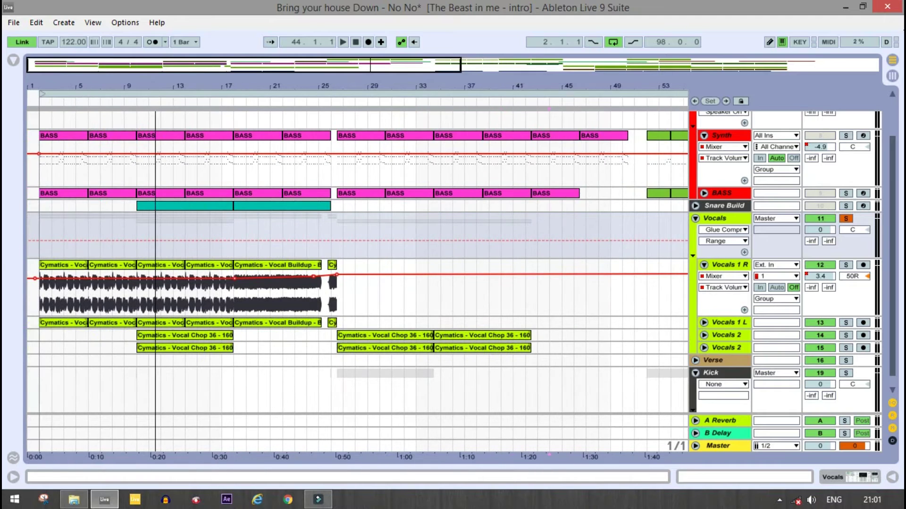
click(38, 309)
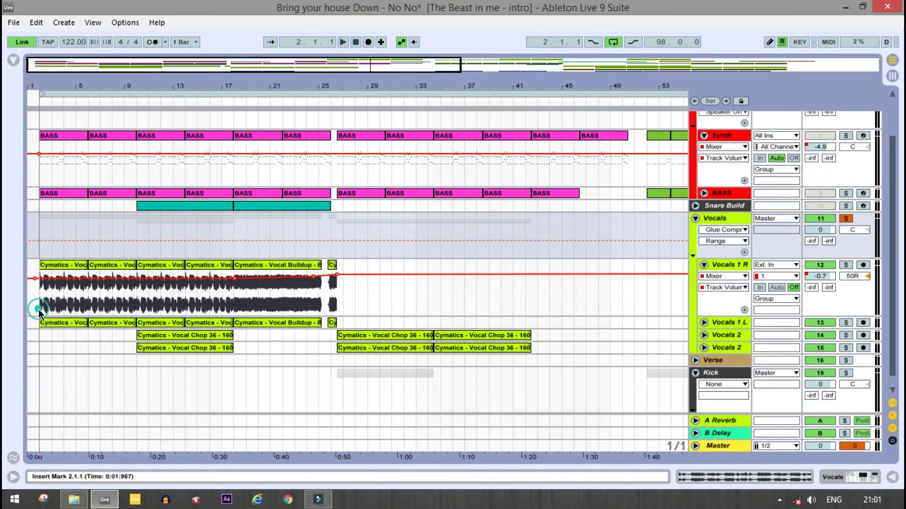
key(space)
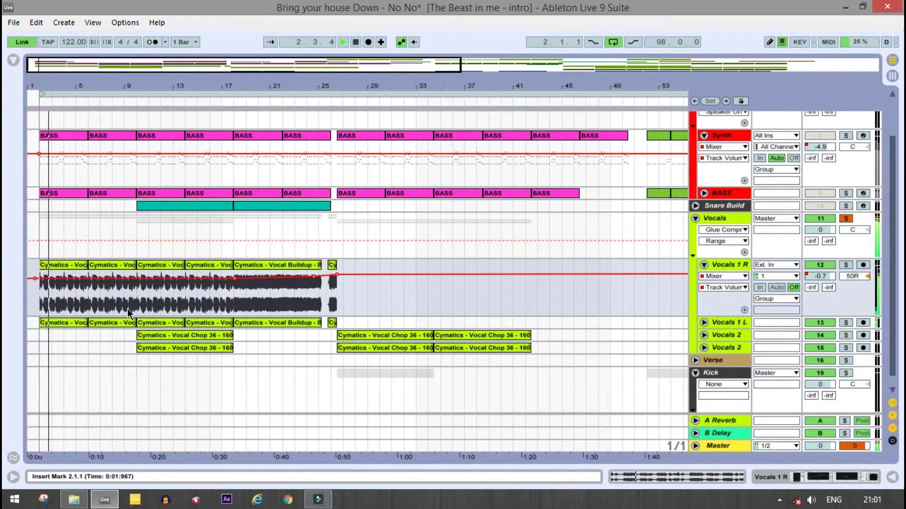
key(space)
scroll(709, 314, down, 1)
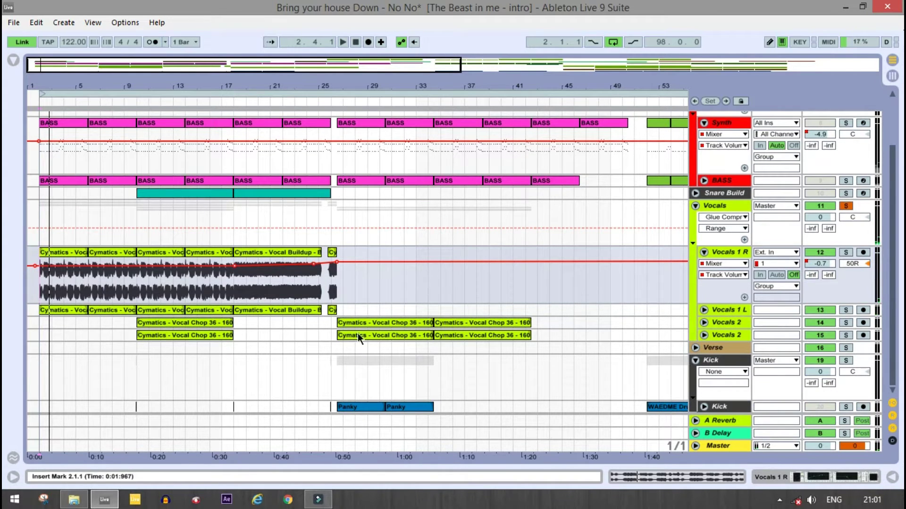
click(39, 307)
key(space)
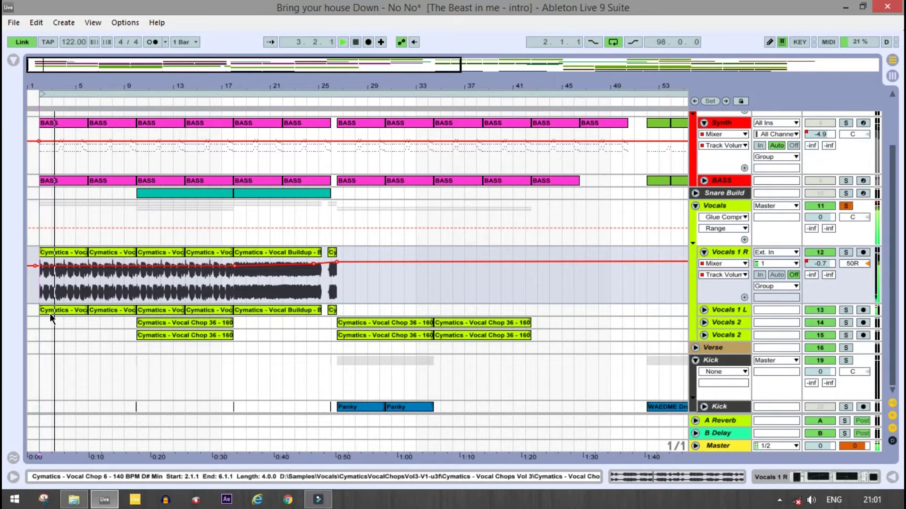
key(space)
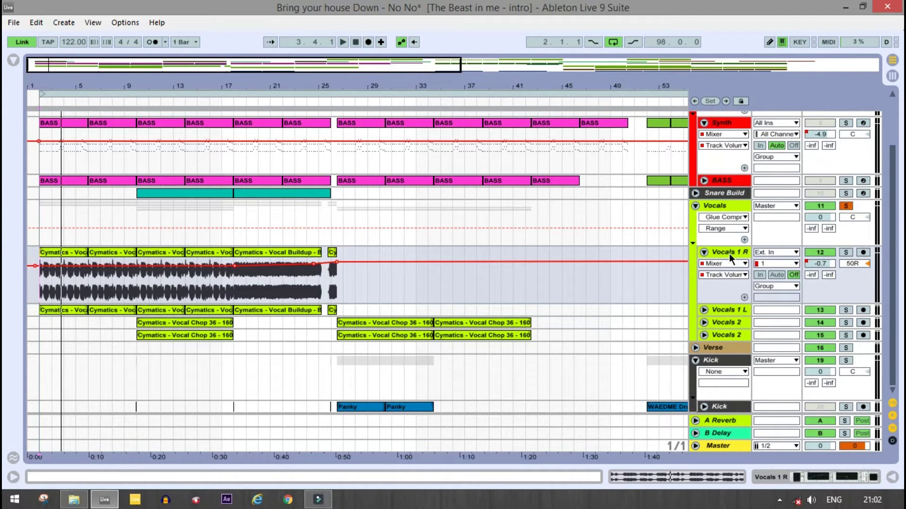
- Solo only the Vocals 1 R track and listen to it from bar 2
click(845, 253)
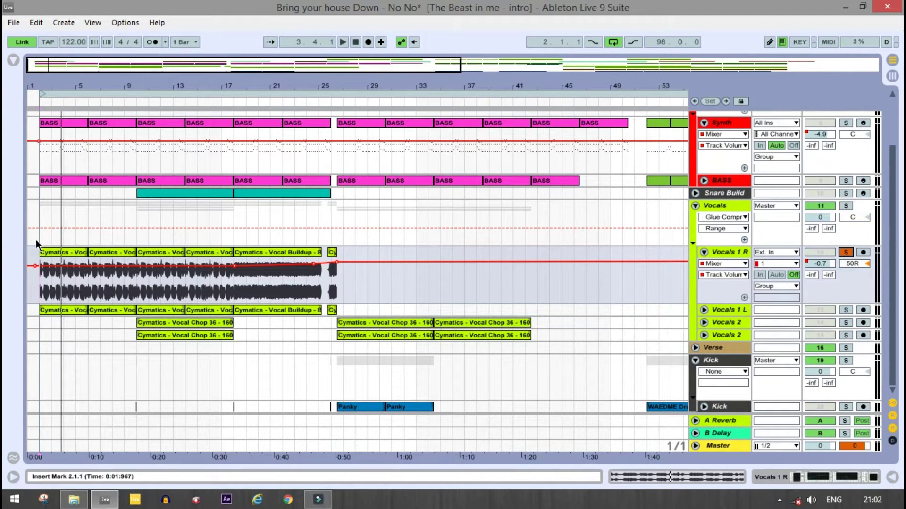
key(space)
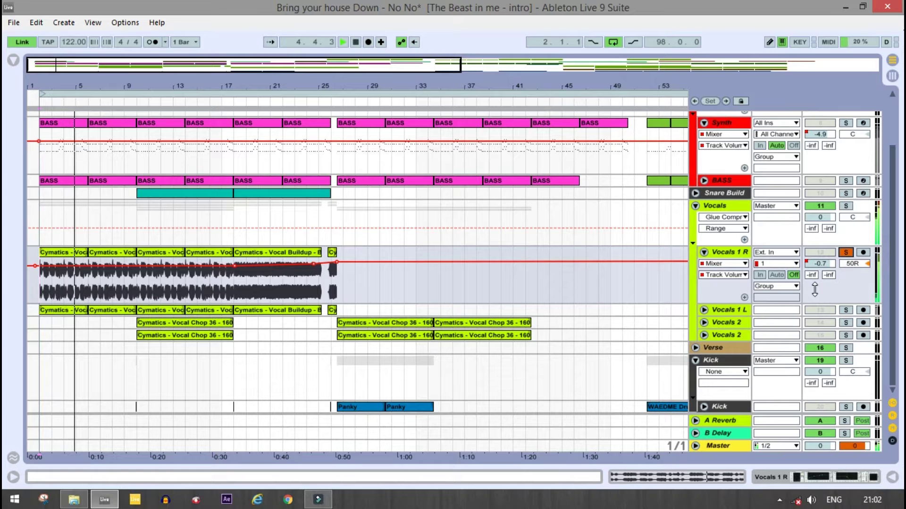
key(space)
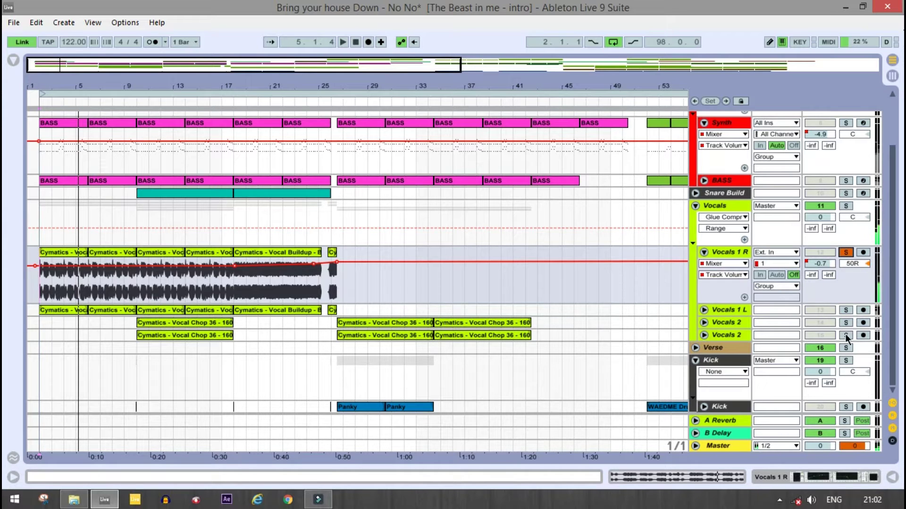
- Switch the solo to the Vocals 1 L track and listen to it from bar 2
click(846, 310)
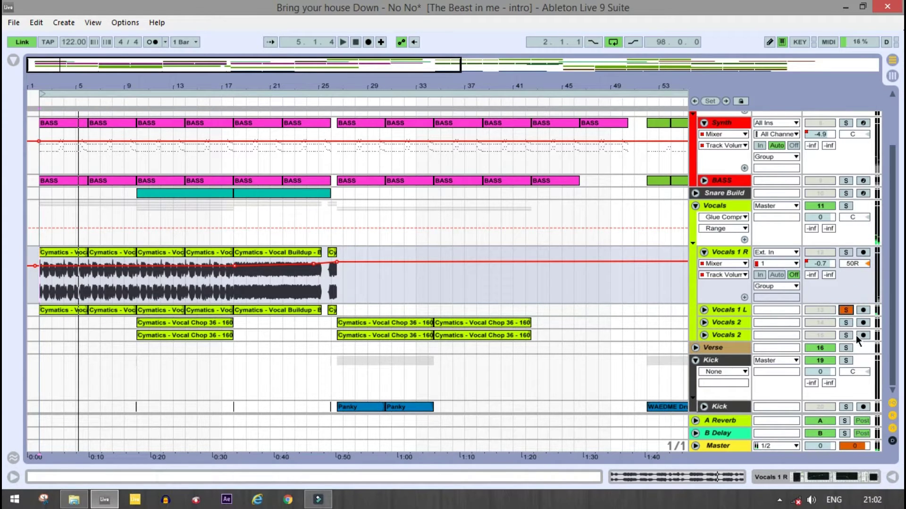
key(space)
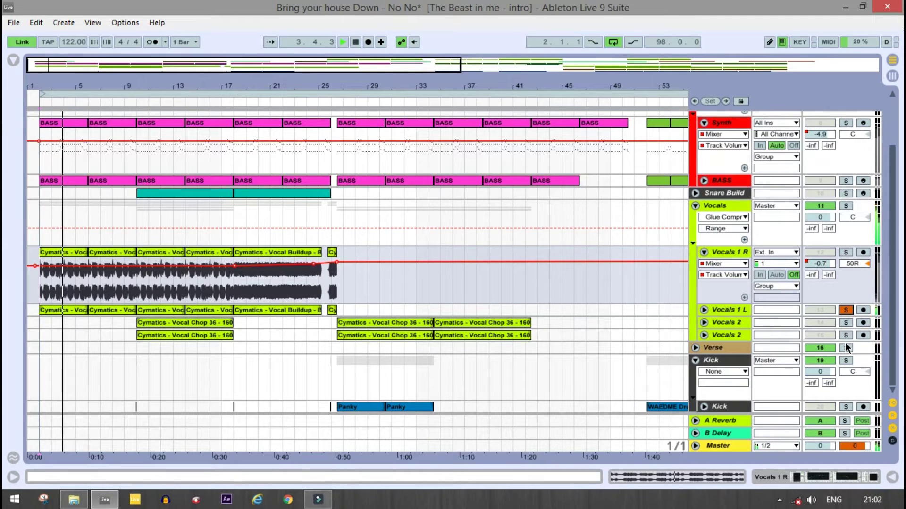
key(space)
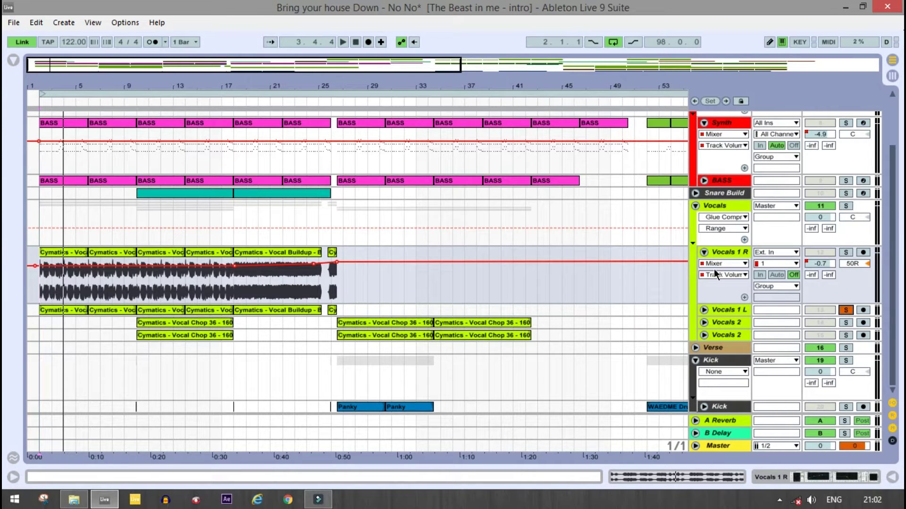
- Show the track panning of Vocals 1 R as its automation lane and examine the pan setting
click(731, 250)
click(861, 261)
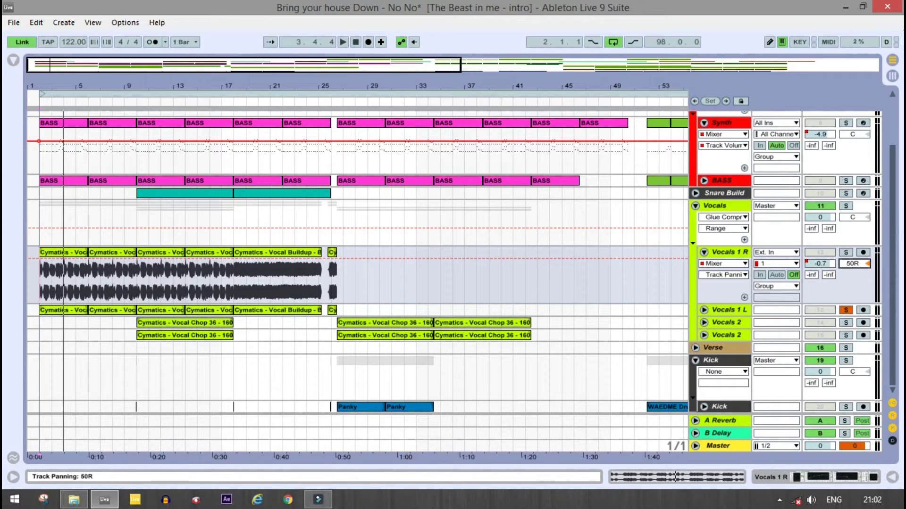
mouse_move(861, 261)
mouse_down()
mouse_move(861, 308)
mouse_move(862, 261)
mouse_up()
click(861, 288)
- Unfold the Vocals 1 L track and compare its panning with that of Vocals 1 R
click(724, 314)
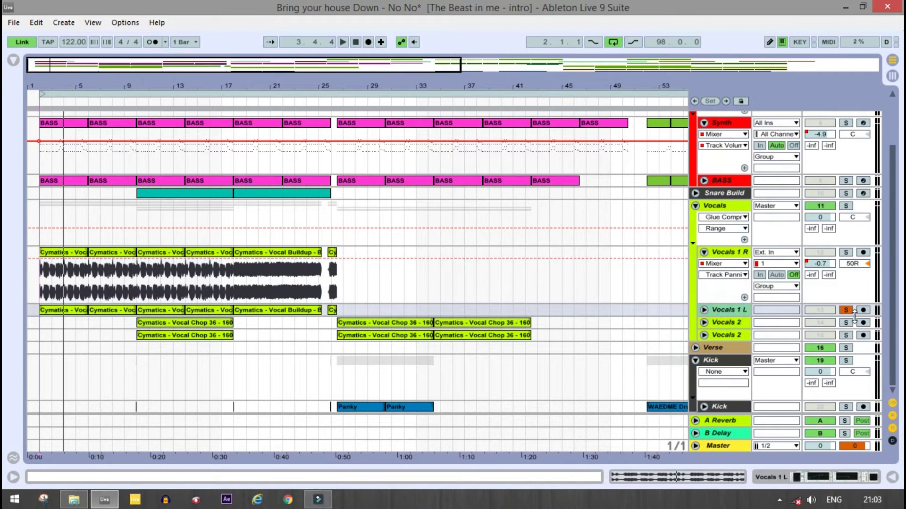
click(703, 310)
click(858, 324)
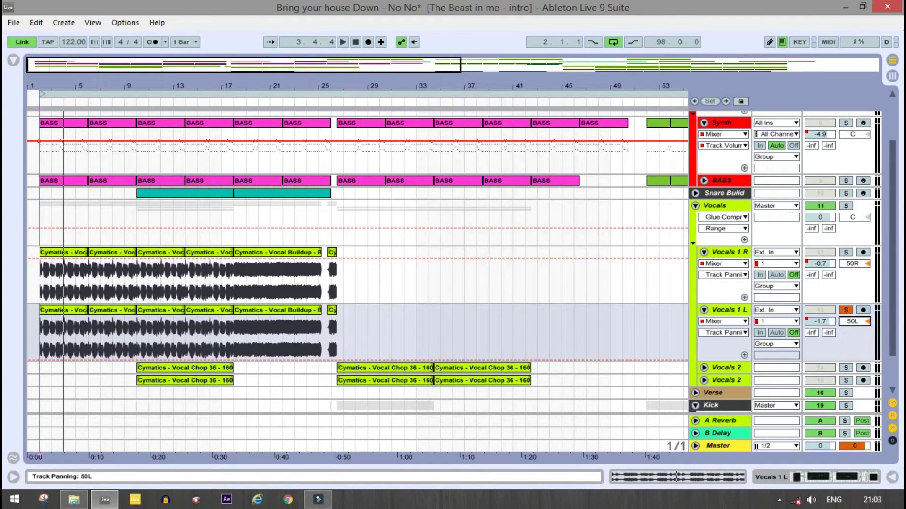
click(853, 324)
click(863, 291)
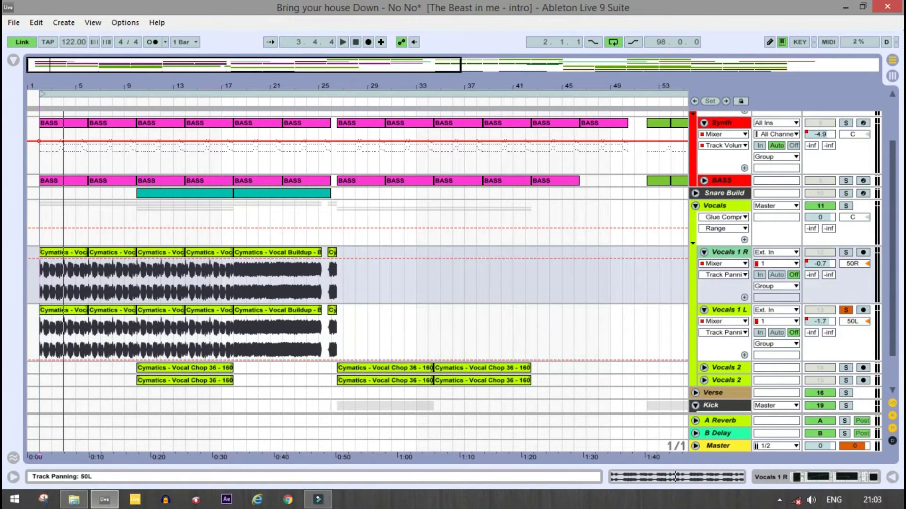
click(853, 322)
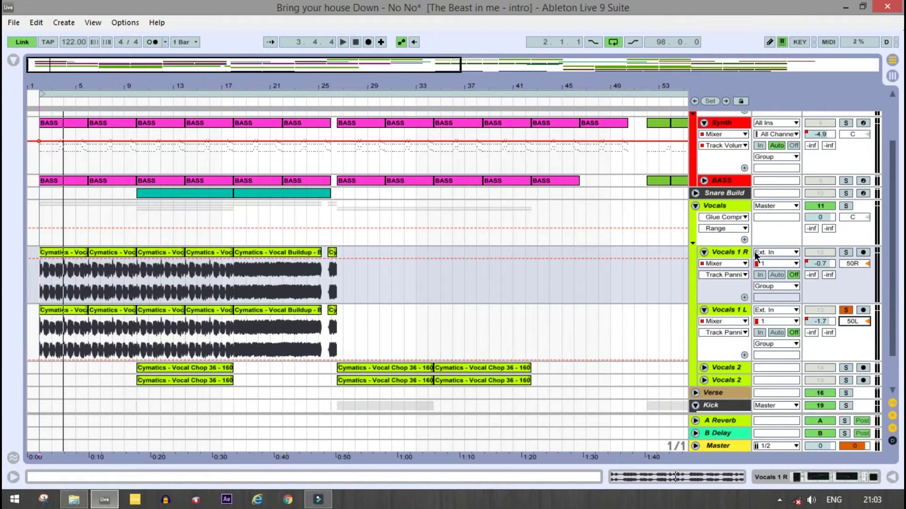
- Open the device chain of Vocals 1 R and examine the Compressor, briefly expanding its sidechain section
double_click(735, 253)
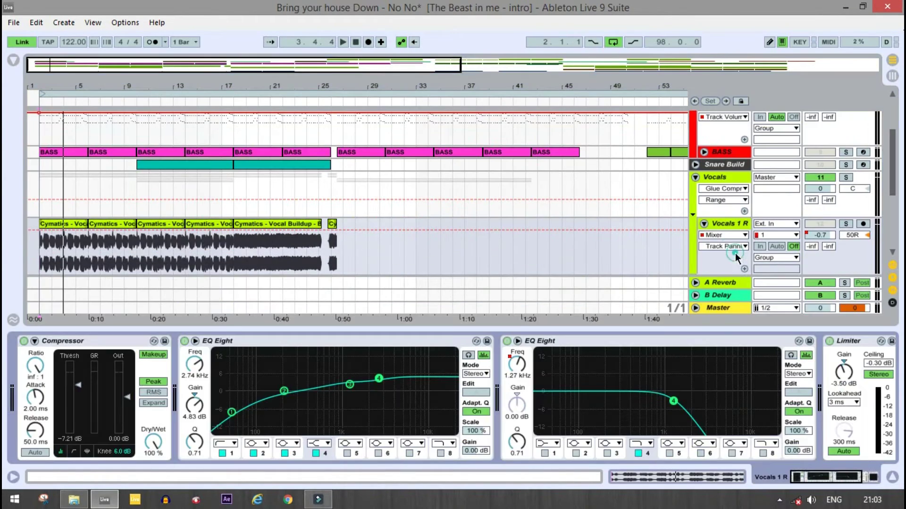
click(87, 344)
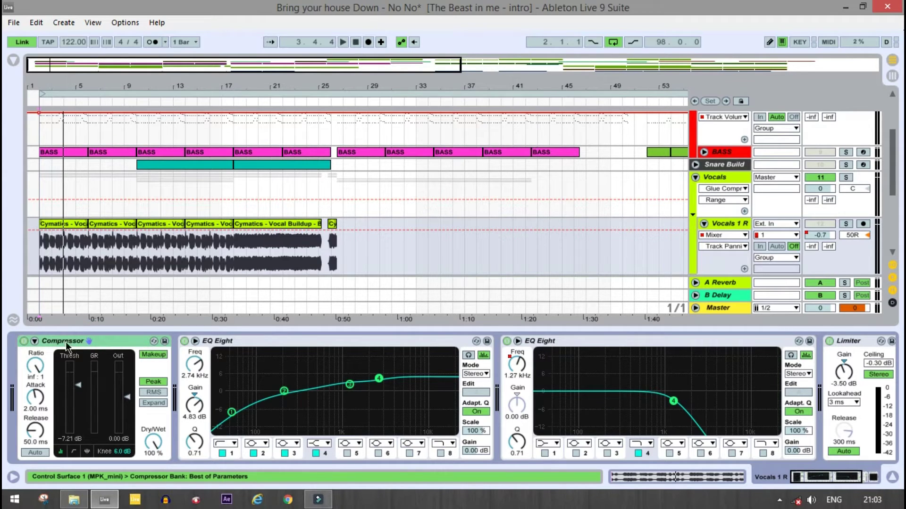
click(35, 341)
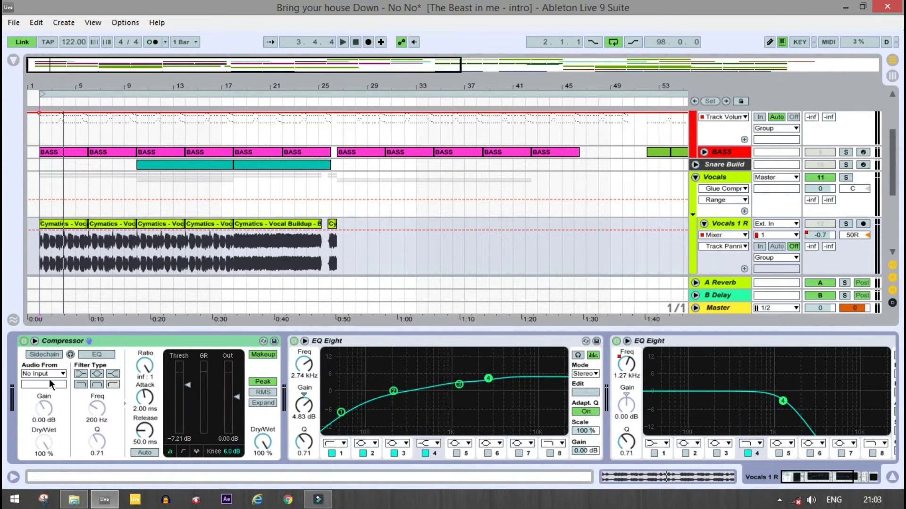
click(35, 341)
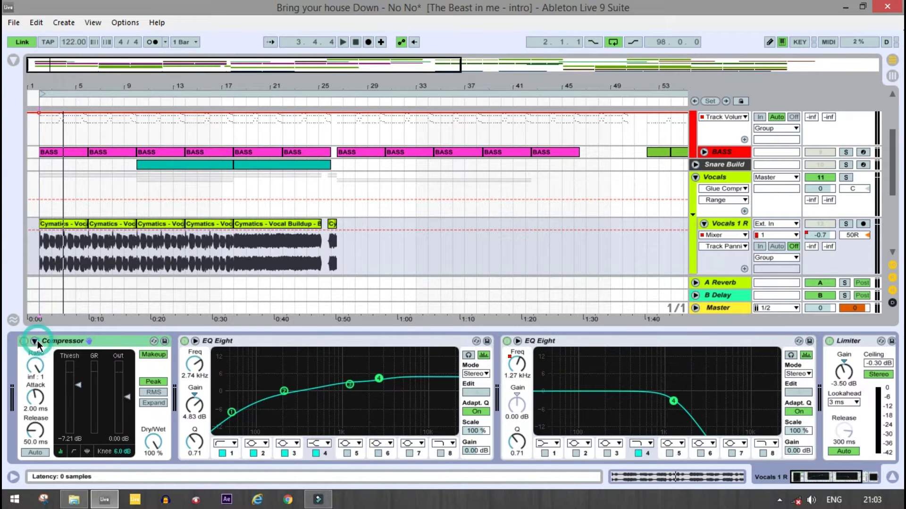
- Play Vocals 1 R with the first EQ Eight bypassed and re-enabled to compare its effect
click(244, 339)
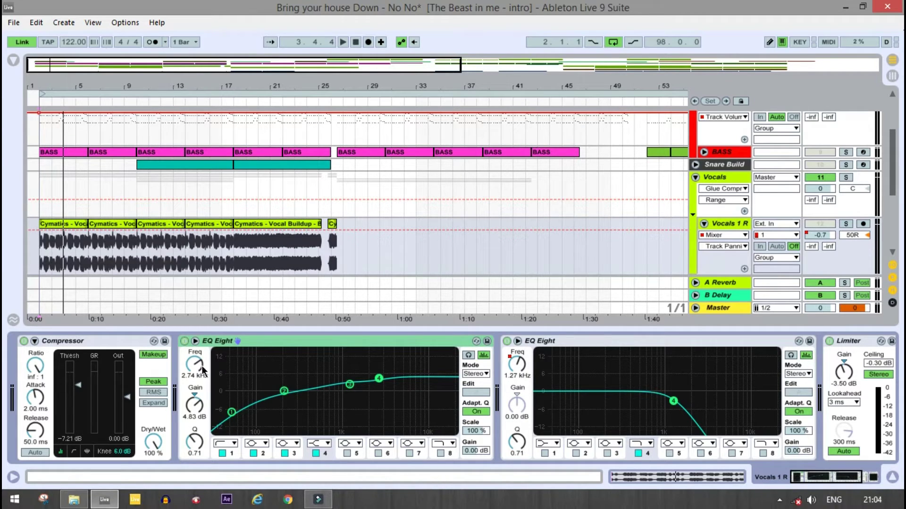
click(184, 341)
key(space)
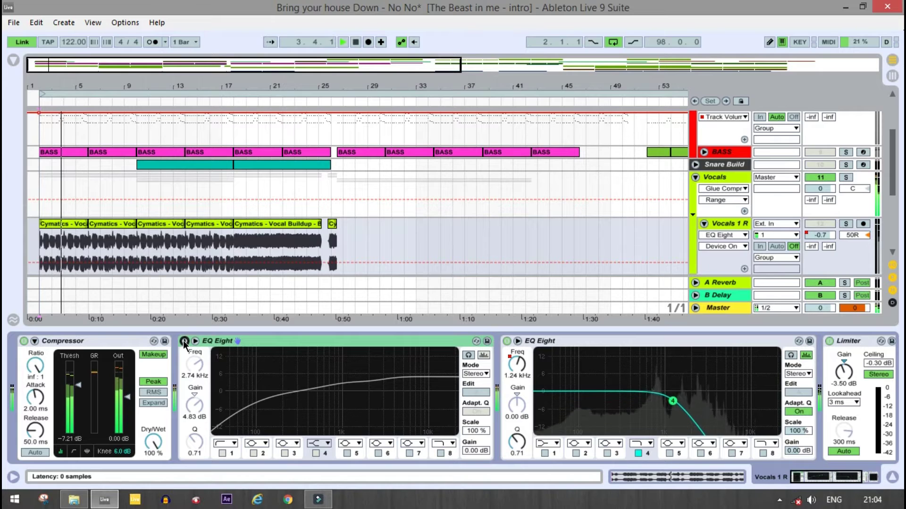
click(184, 341)
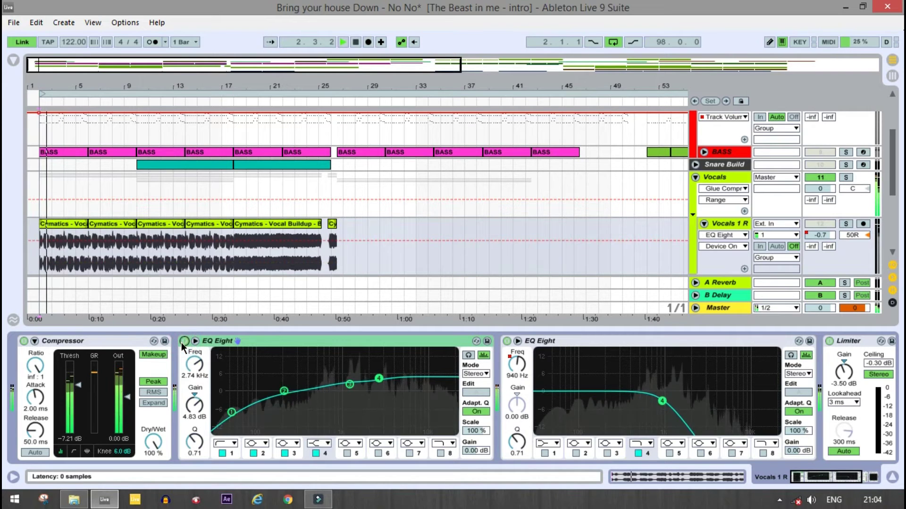
key(space)
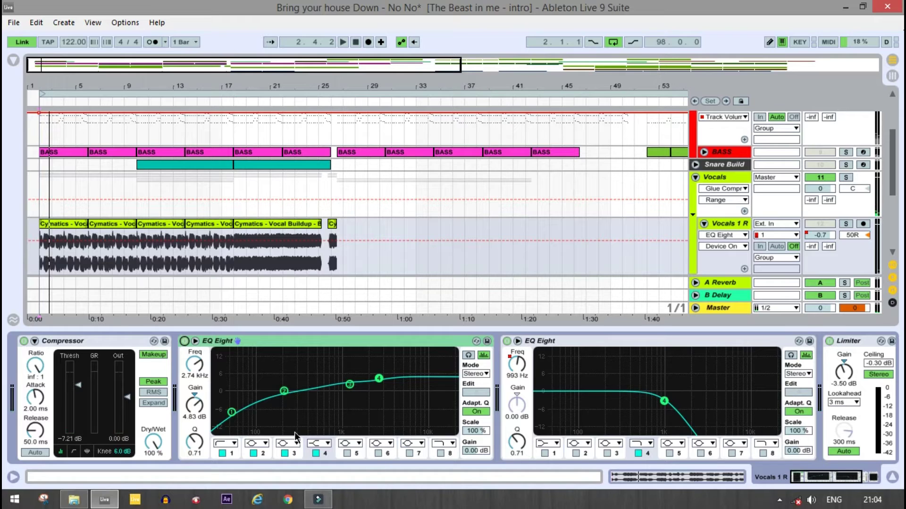
- Check the filter type options of band 1 in the first EQ Eight, and select the second EQ Eight for inspection
click(234, 446)
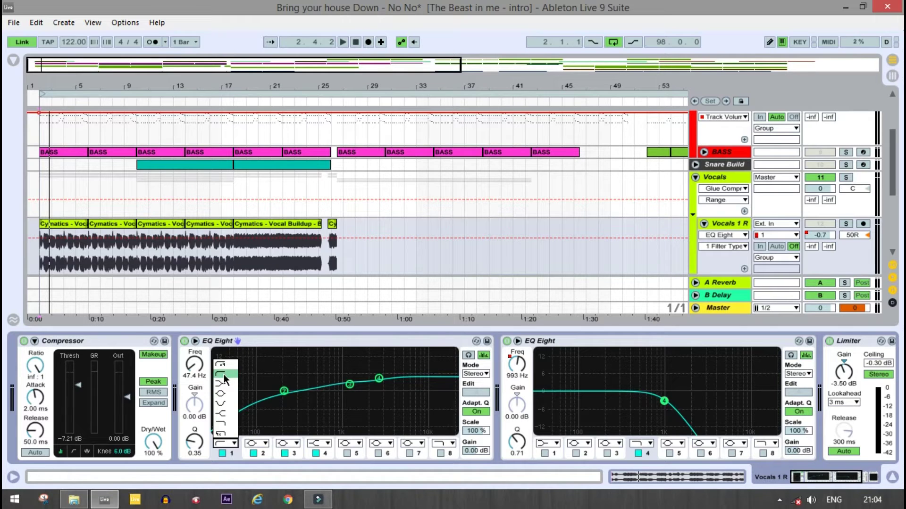
click(273, 343)
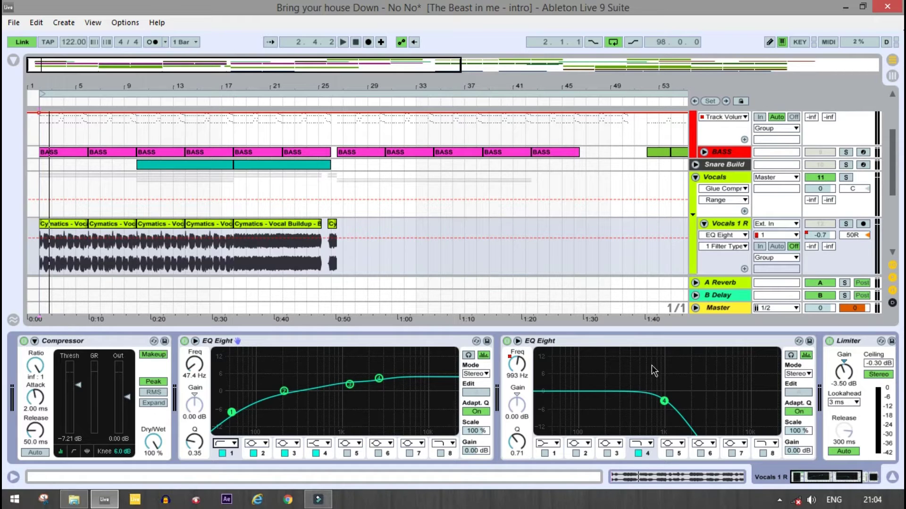
click(631, 356)
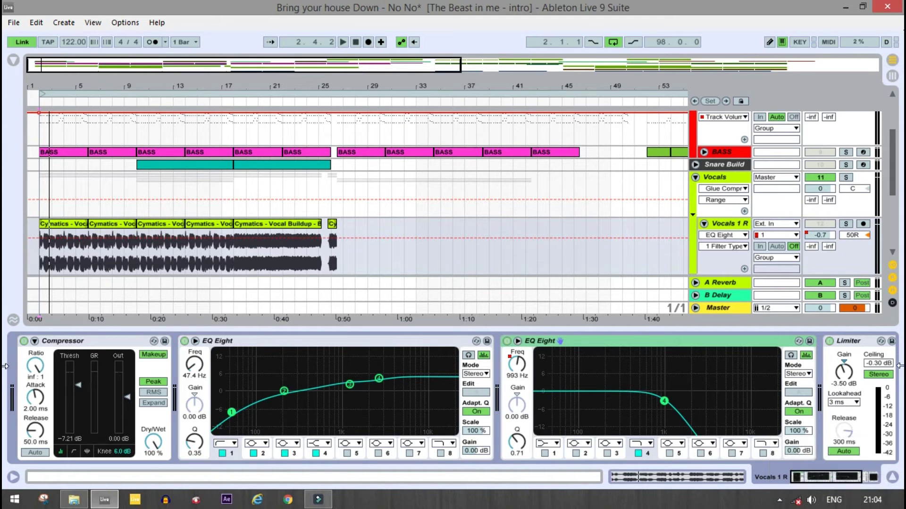
- Select the Limiter in the Vocals 1 R chain for inspection, and hide the device chain
click(861, 341)
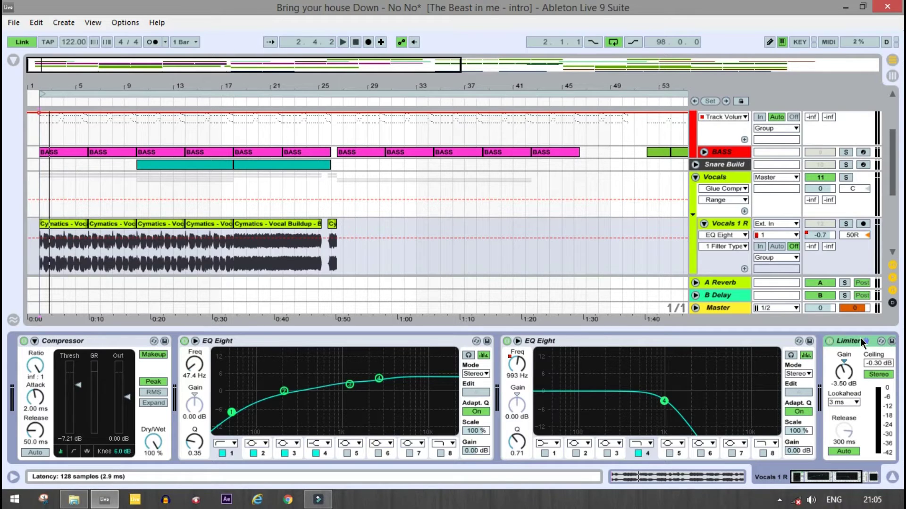
click(576, 329)
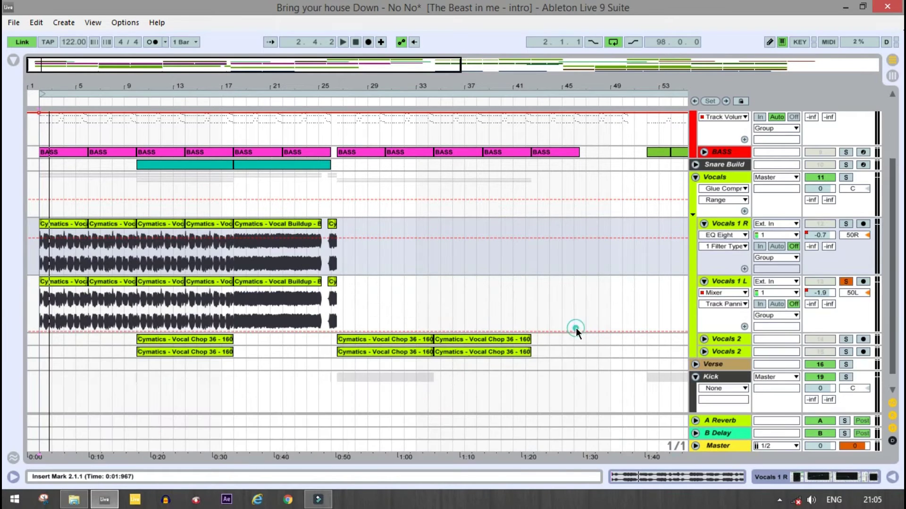
- Fold the Vocals 1 R and Vocals 1 L tracks, and unfold the first Vocals 2 track
click(704, 223)
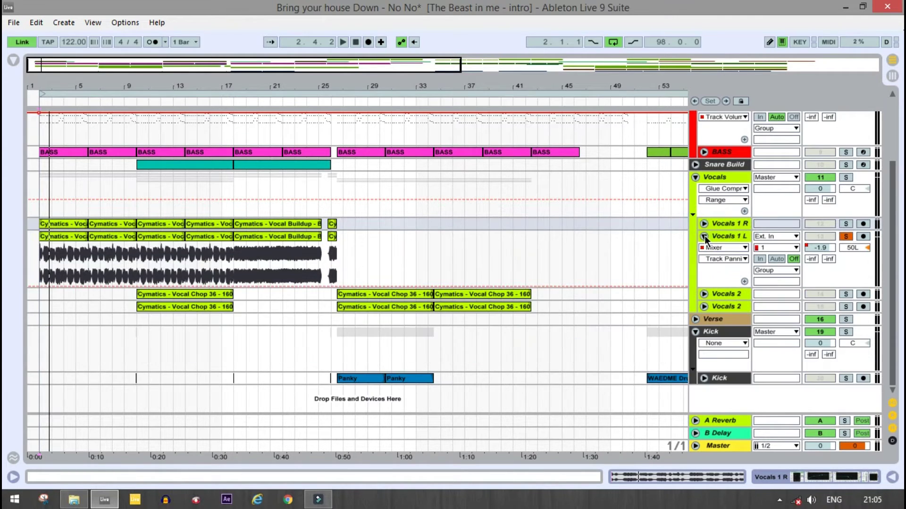
click(704, 236)
click(704, 249)
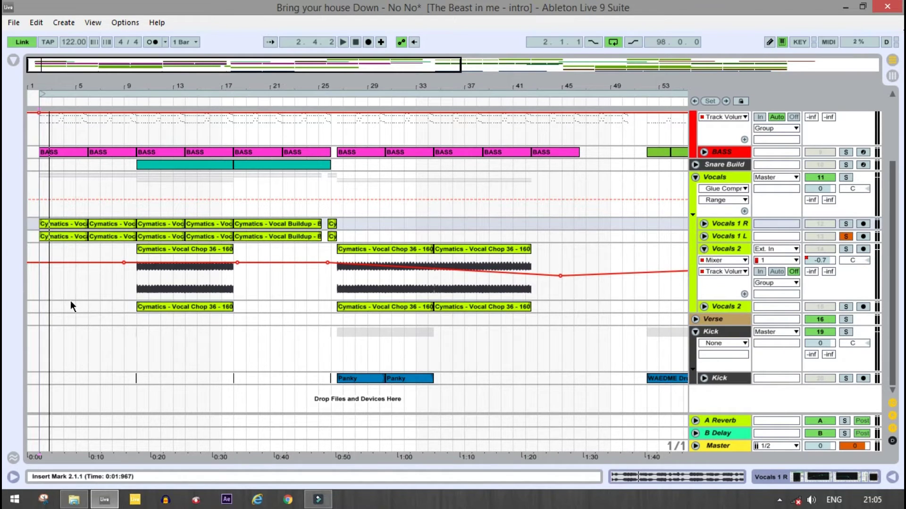
- Solo the first Vocals 2 track, listen to it from bar 10, and fold the track
click(845, 248)
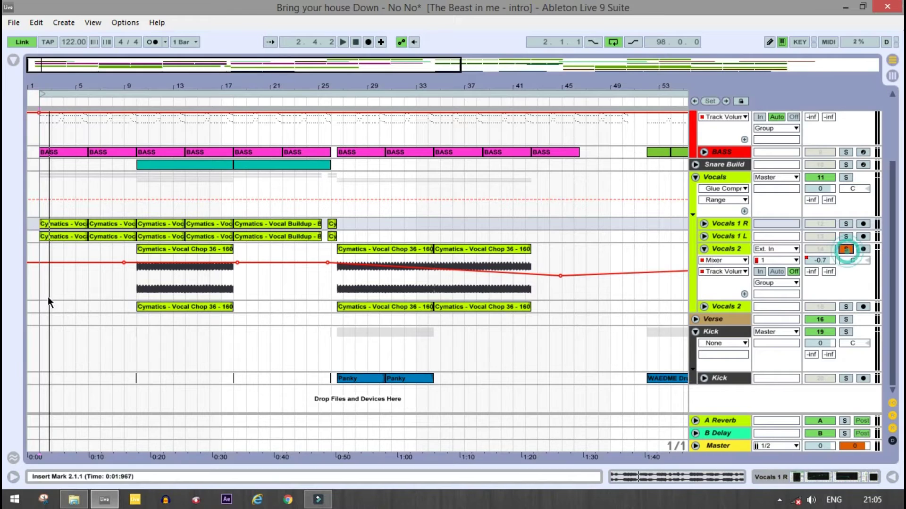
click(137, 282)
key(space)
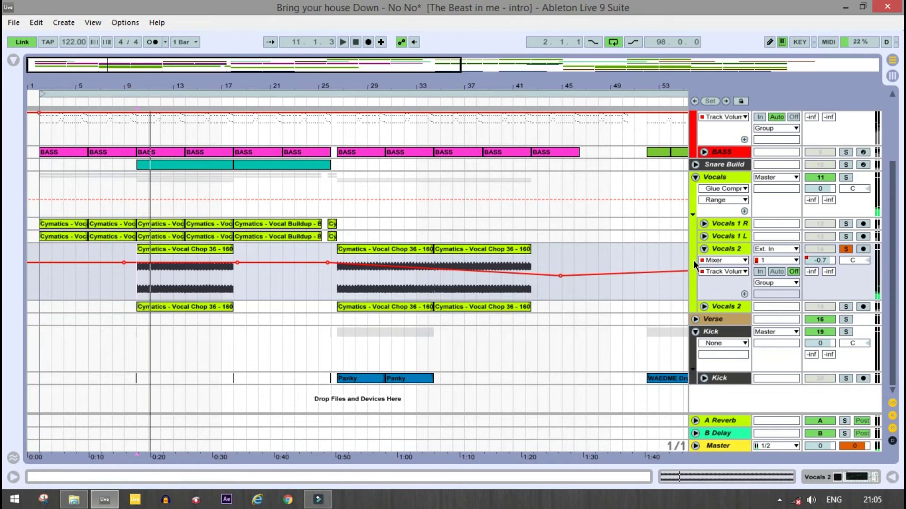
click(703, 249)
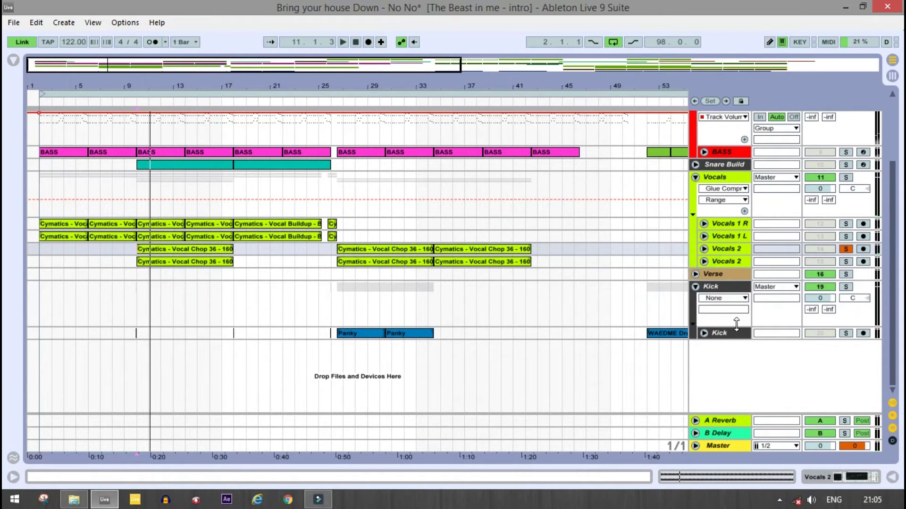
- Select the first clip on the Synth track, solo the track, and listen to that clip from bar 2
scroll(732, 309, up, 2)
scroll(641, 234, up, 2)
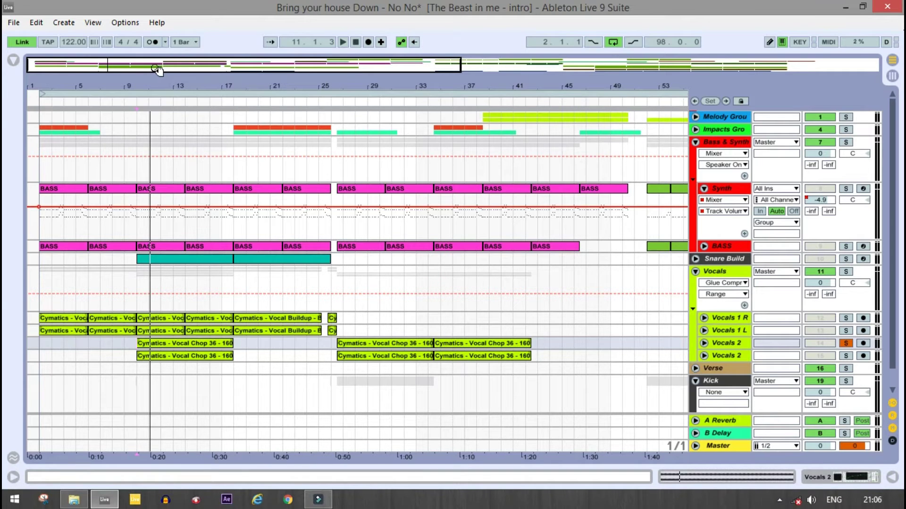
drag(154, 69, 201, 83)
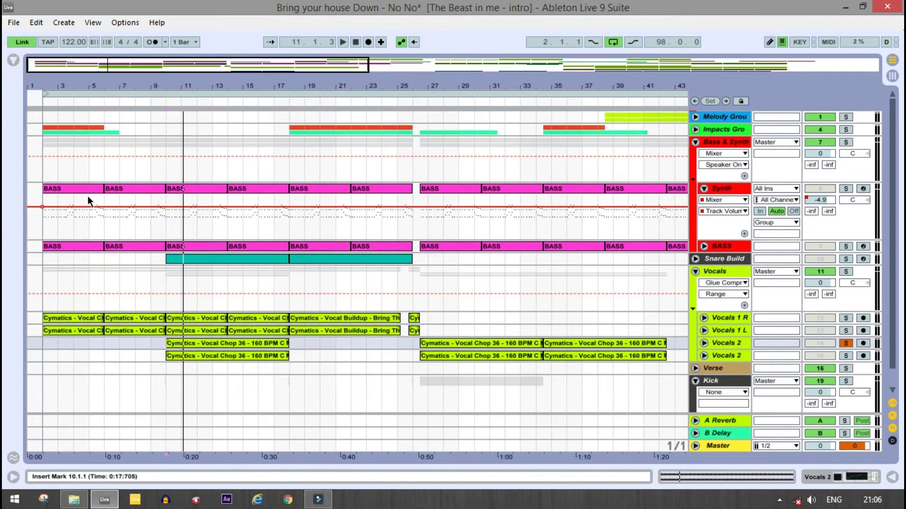
click(72, 191)
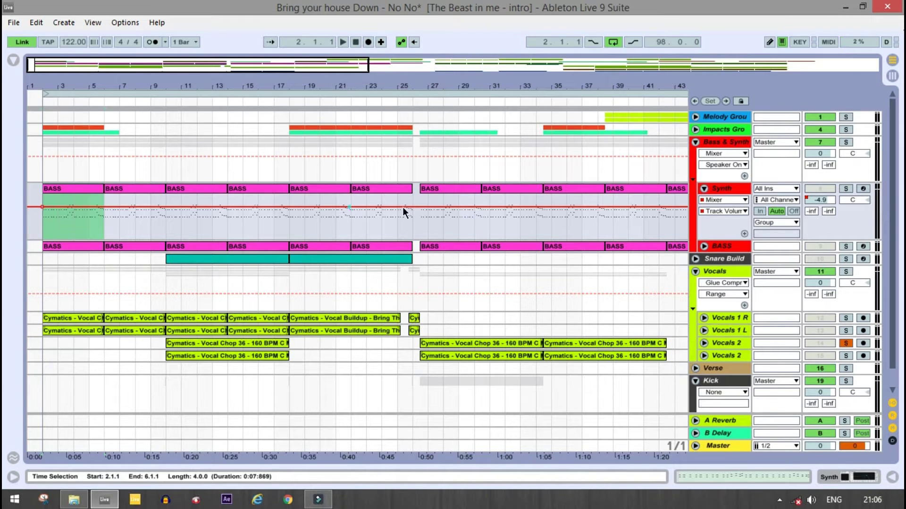
click(850, 188)
key(space)
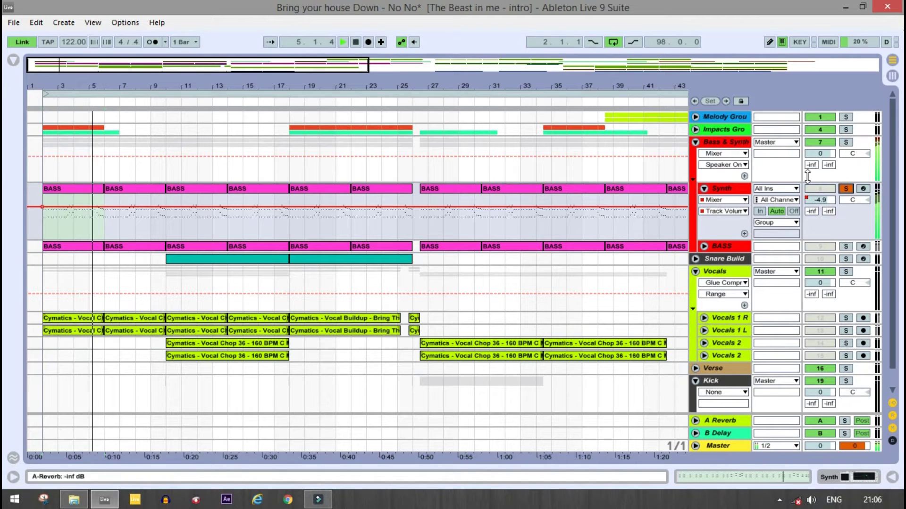
key(space)
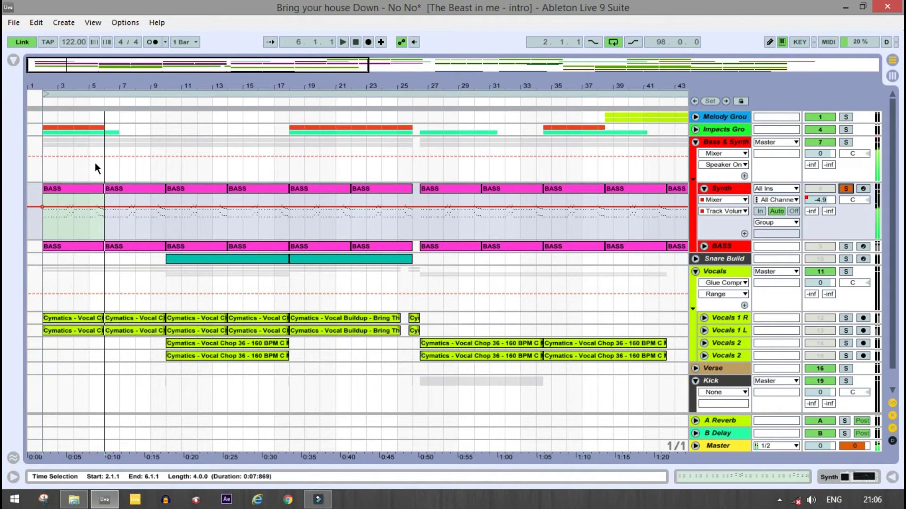
- Open the first Synth clip's MIDI notes, enlarge the note display, and play the clip to follow its melody
double_click(67, 192)
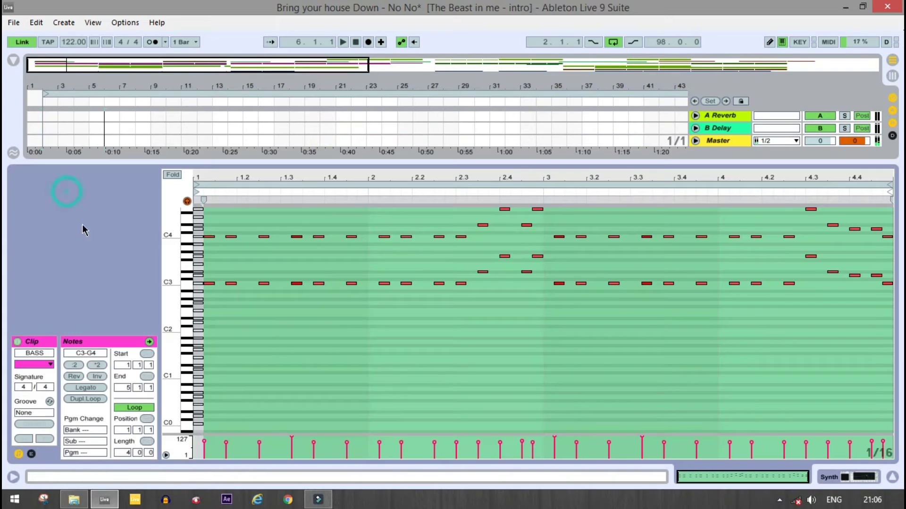
click(381, 348)
scroll(380, 347, up, 3)
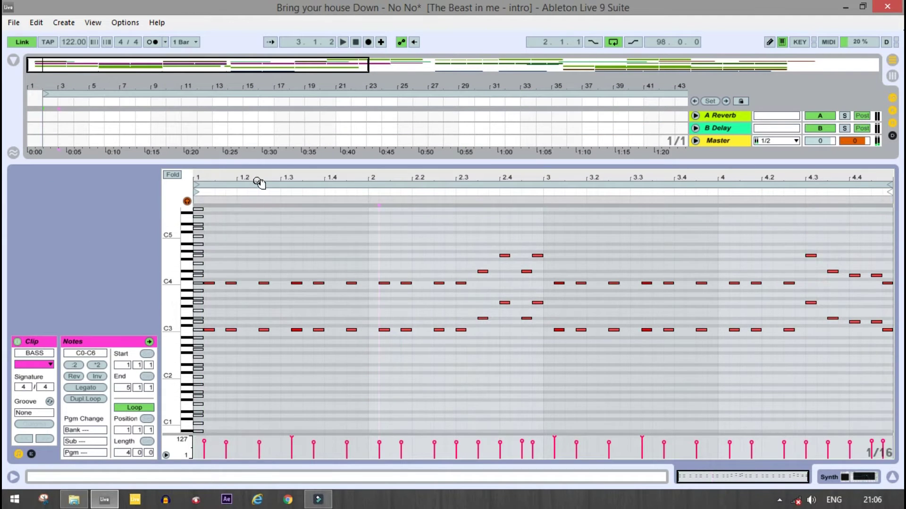
drag(166, 296, 170, 290)
drag(414, 174, 414, 171)
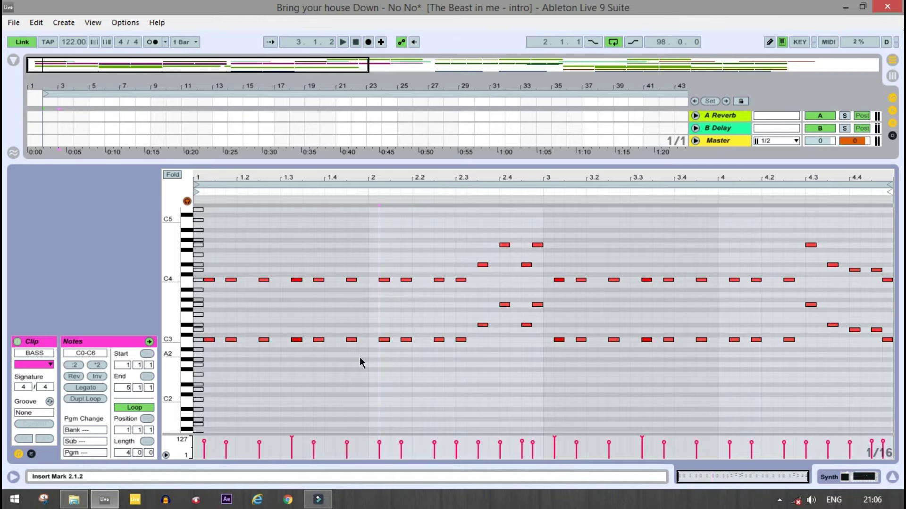
key(space)
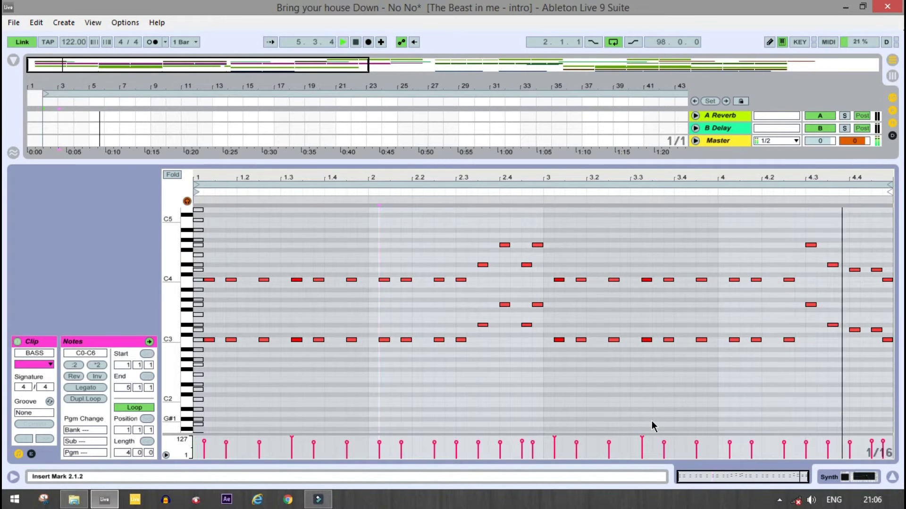
key(space)
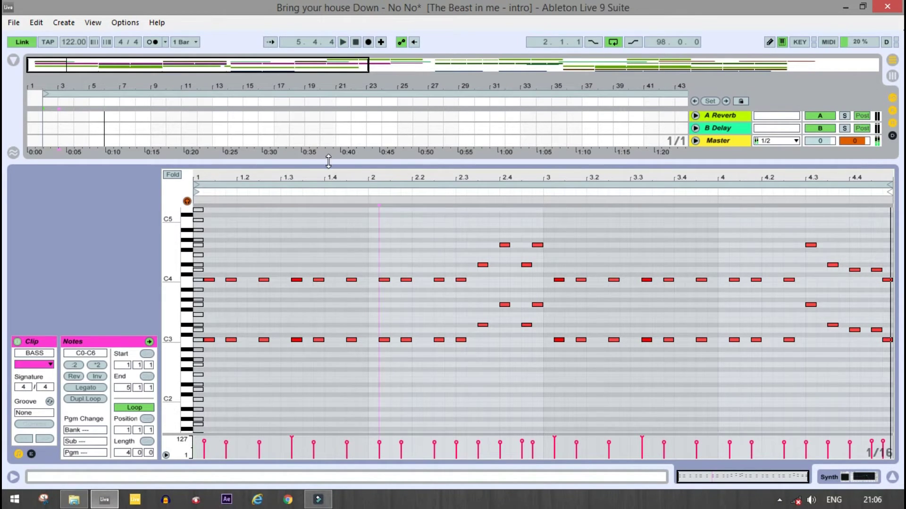
- Return to the arrangement and examine the Synth track's Sylenth1 instrument and EQ Eight, hiding the device chain when done
double_click(230, 164)
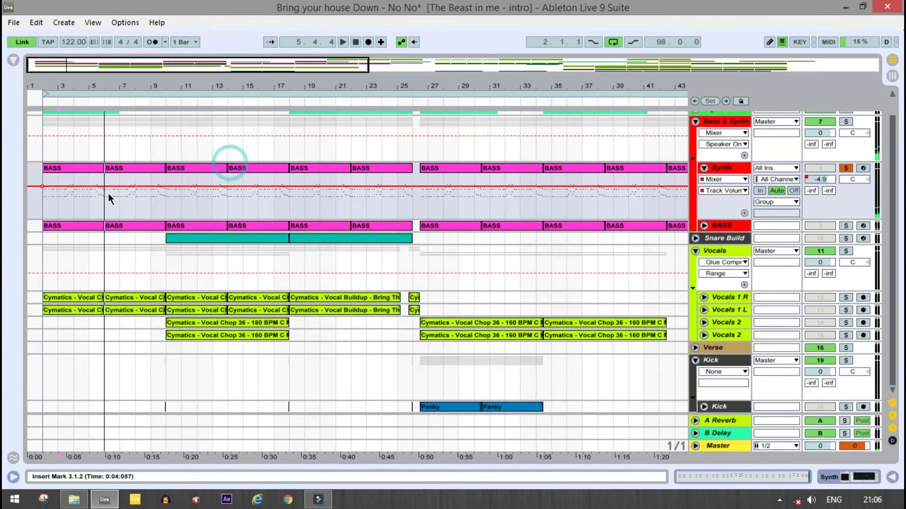
double_click(721, 171)
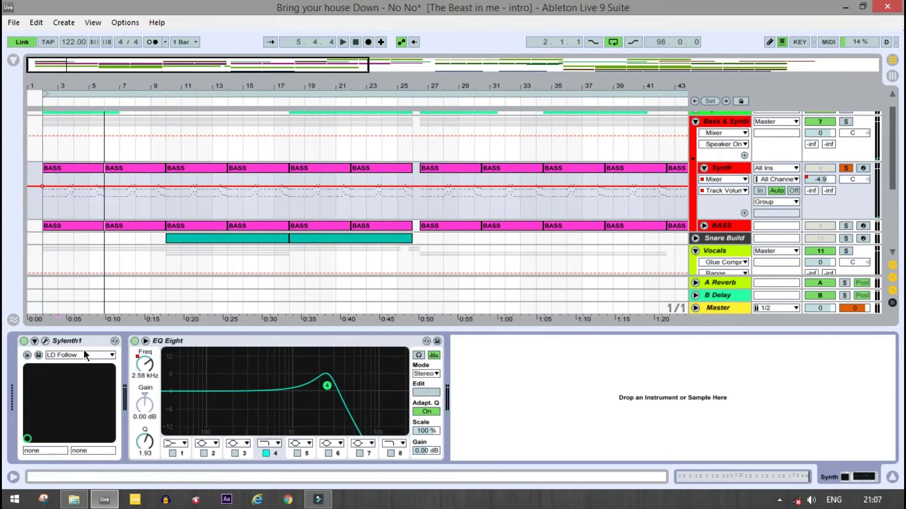
click(47, 340)
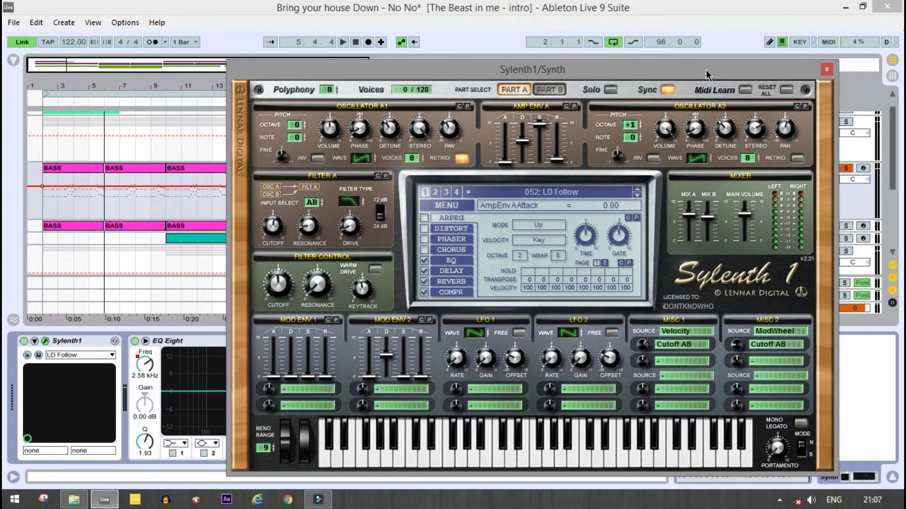
click(826, 69)
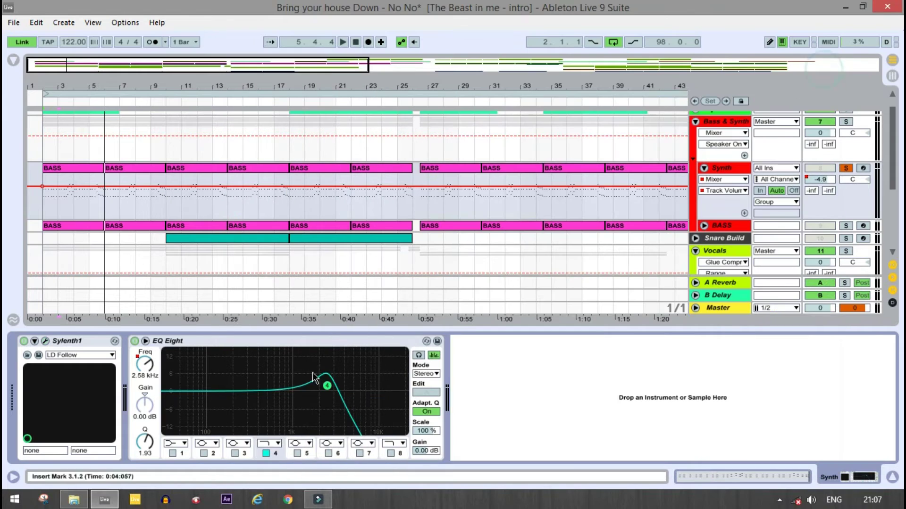
click(209, 342)
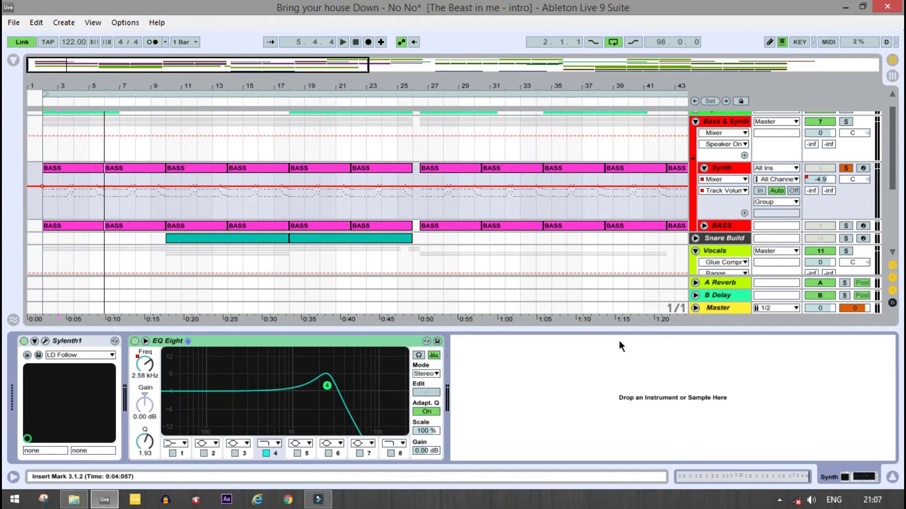
click(604, 333)
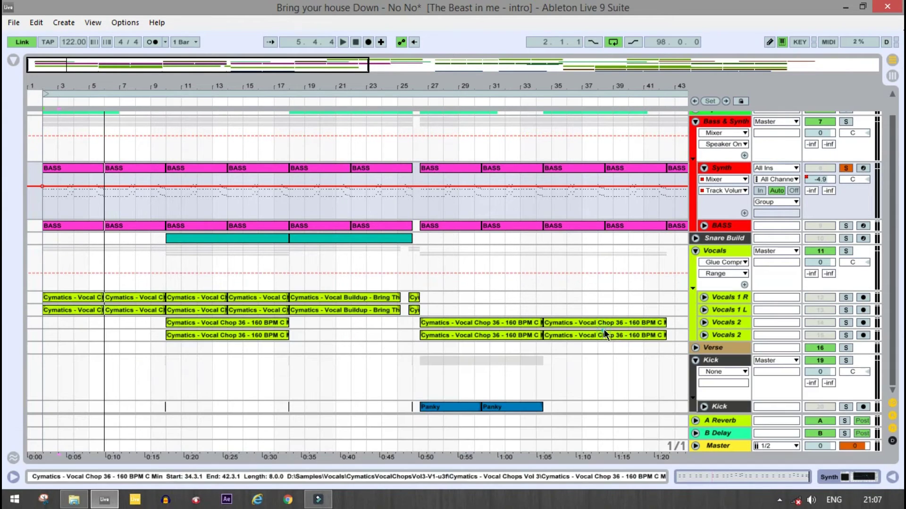
- Play the soloed Synth track briefly, and switch the solo to the BASS track to compare its sound
click(721, 169)
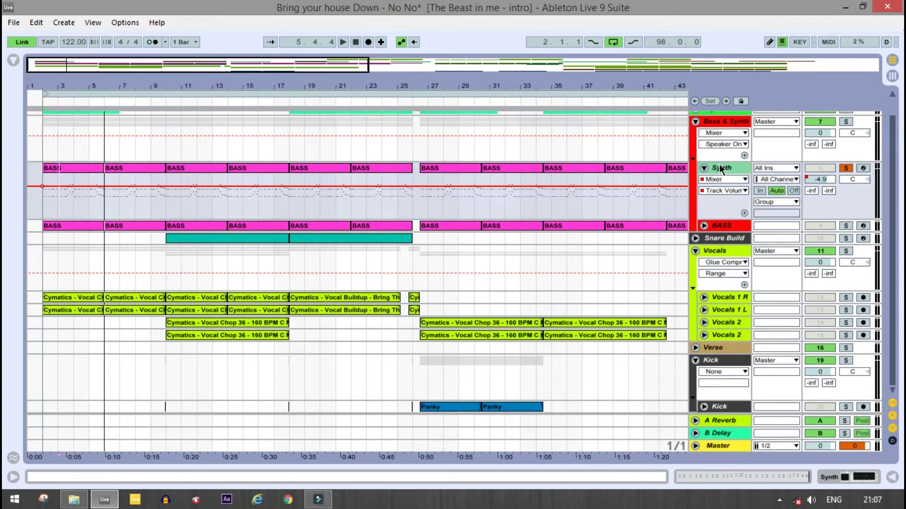
click(726, 226)
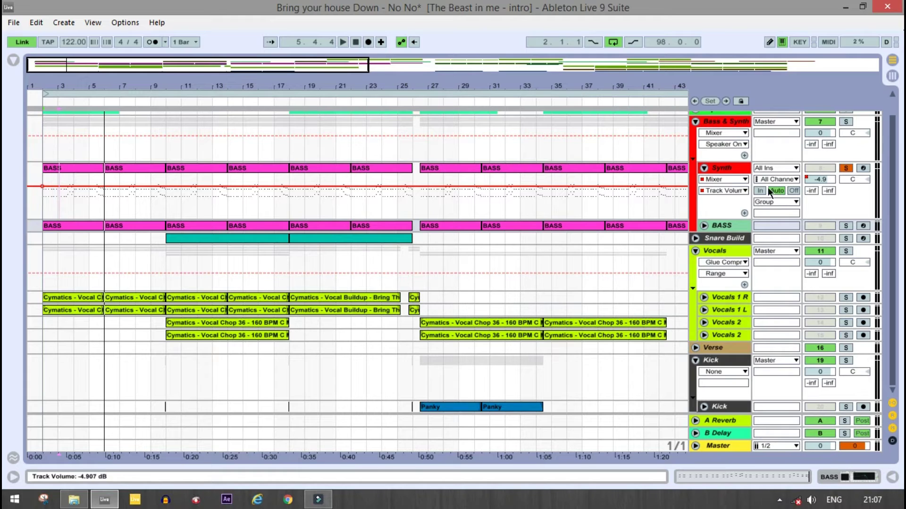
key(space)
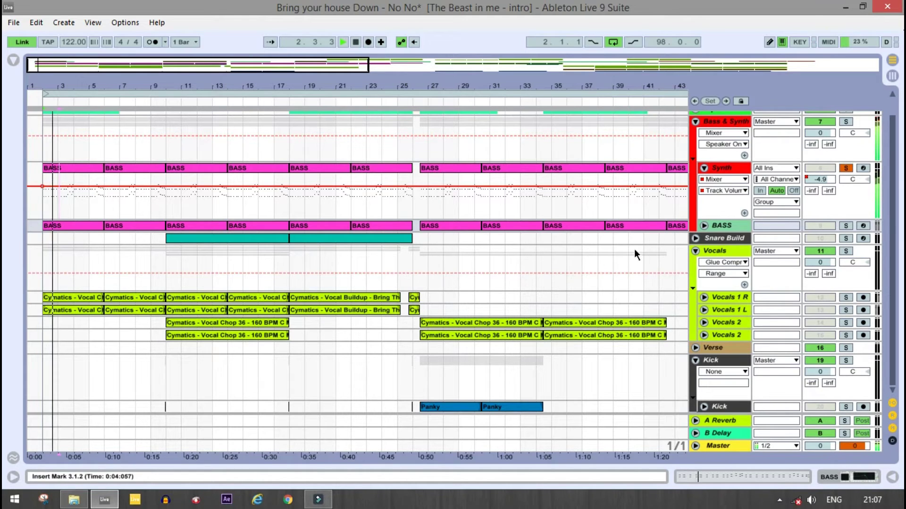
key(space)
click(846, 226)
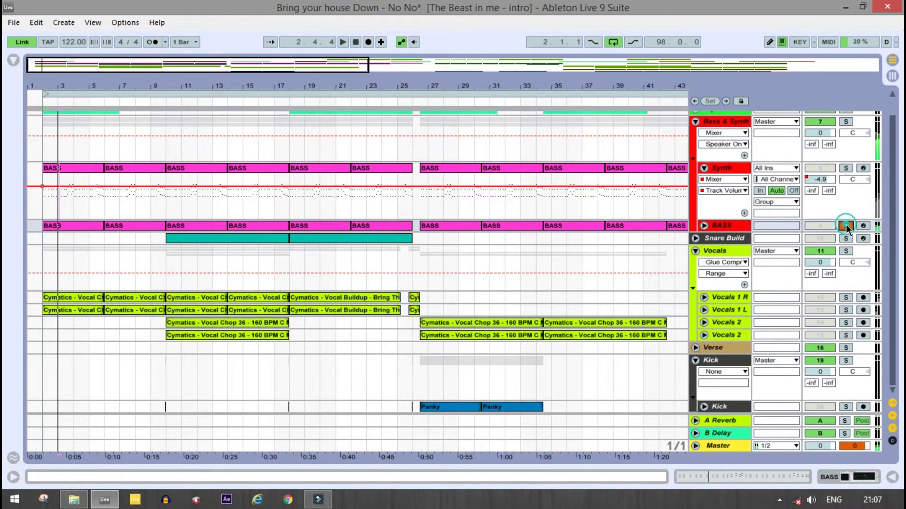
key(space)
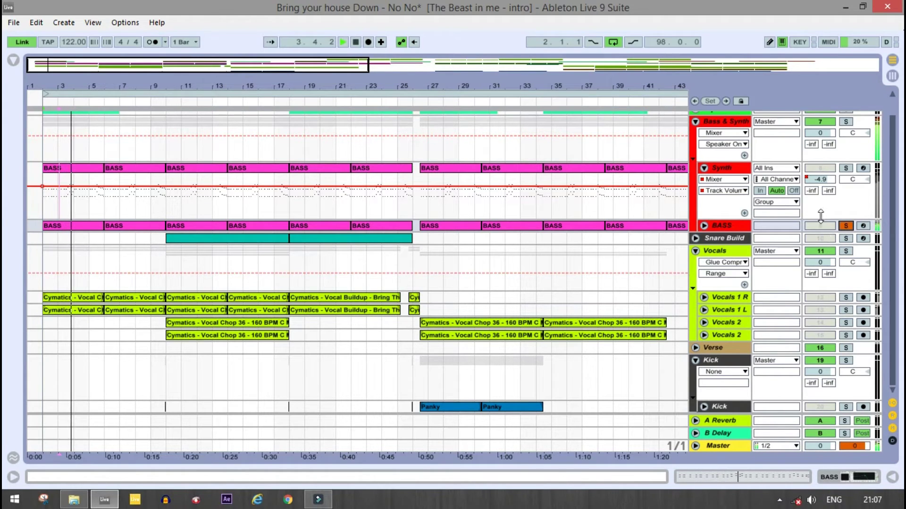
key(space)
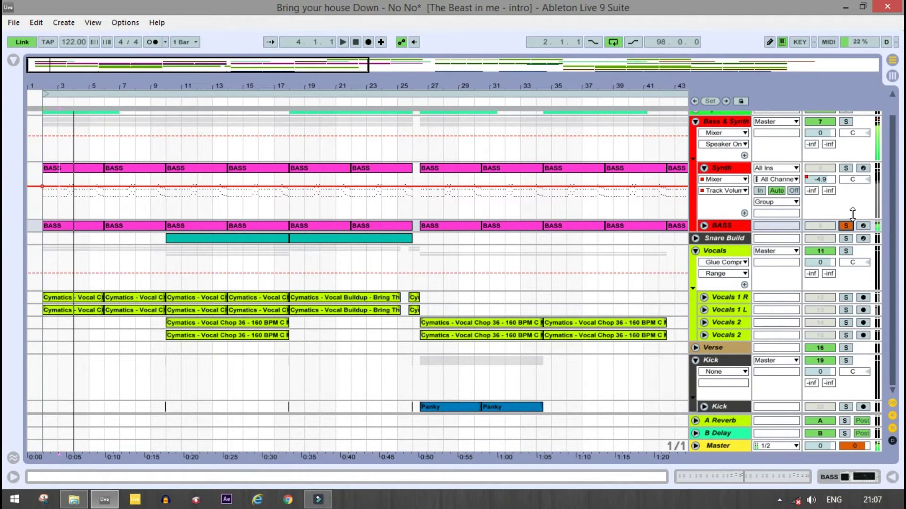
- Add the Synth track to the soloed BASS track and listen to both together
click(848, 168)
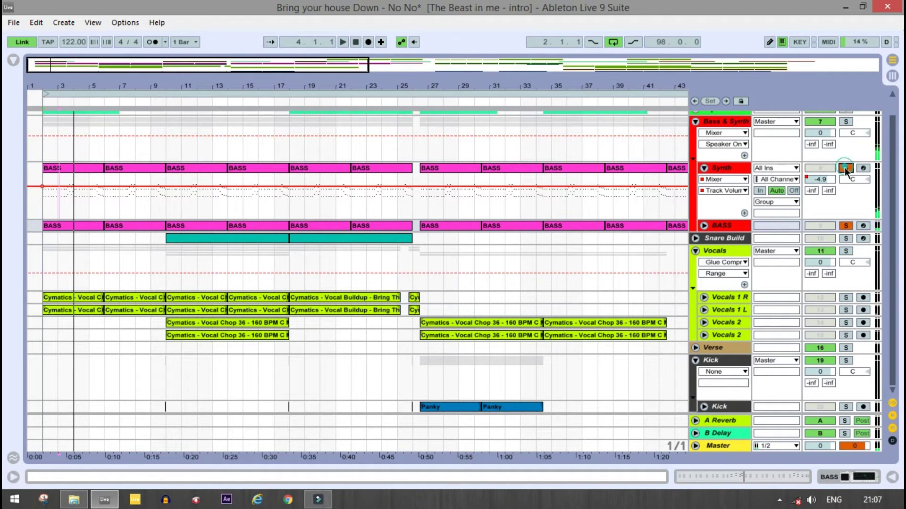
key(space)
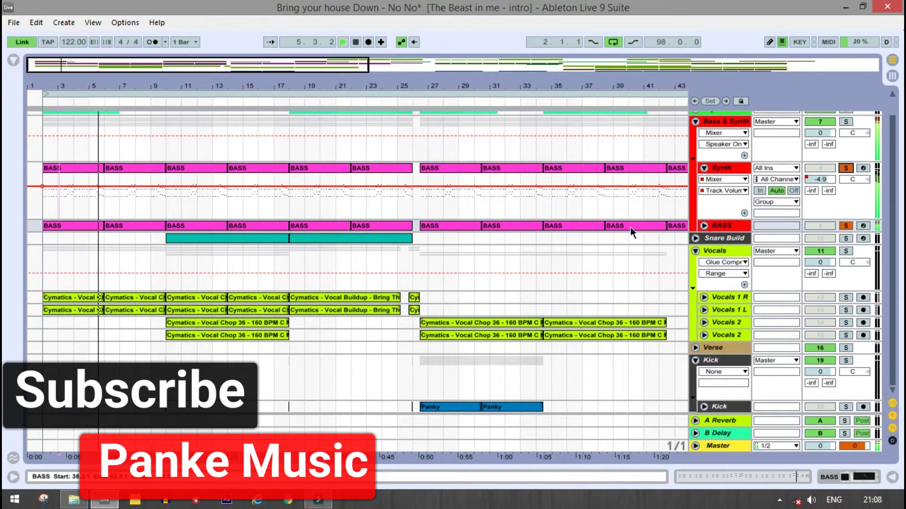
key(space)
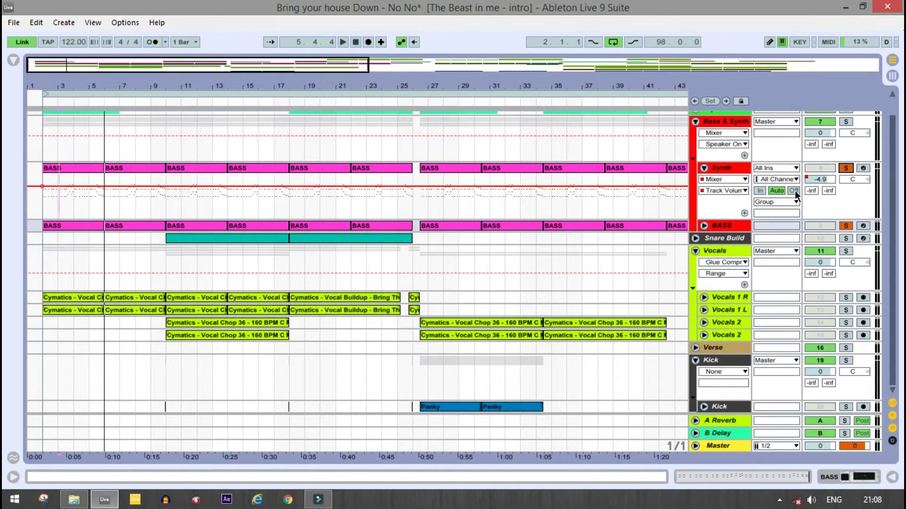
- Open the BASS track's device chain and inspect its Sylenth1 instrument, closing the plug-in window when done
double_click(726, 225)
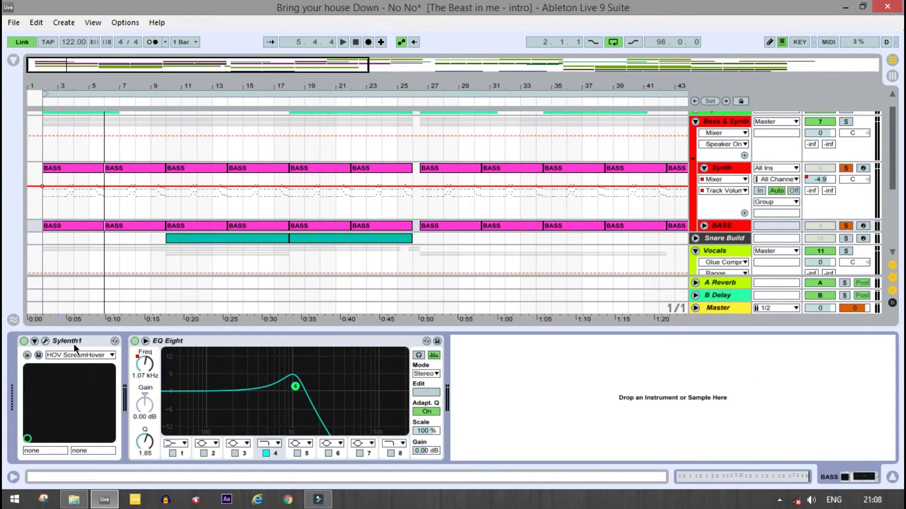
click(44, 341)
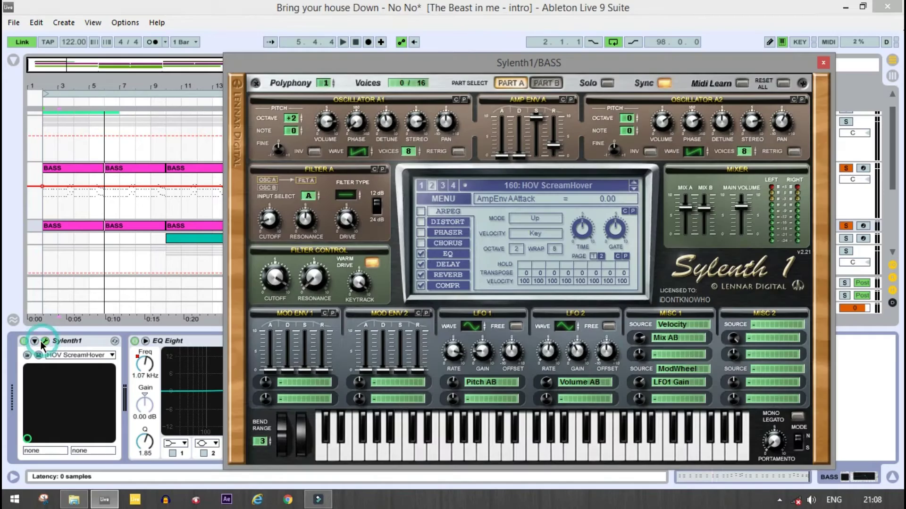
click(823, 62)
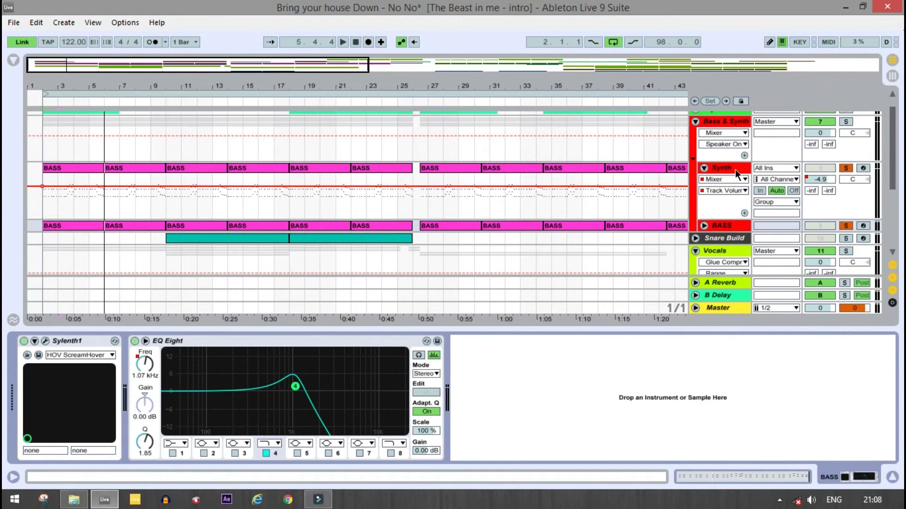
- Switch between the Synth and BASS device chains, examine the BASS track's HOV ScreamHover patch in Sylenth1, and hide the device view
right_click(733, 168)
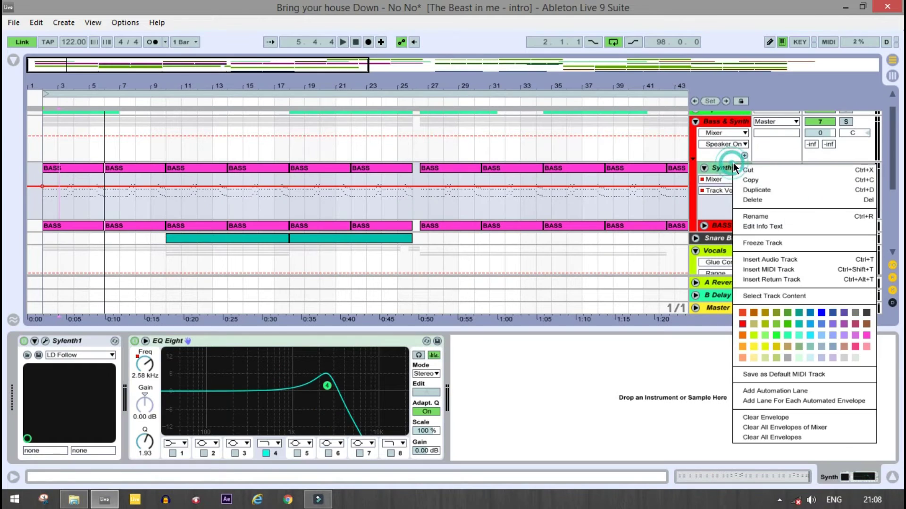
click(722, 171)
click(728, 225)
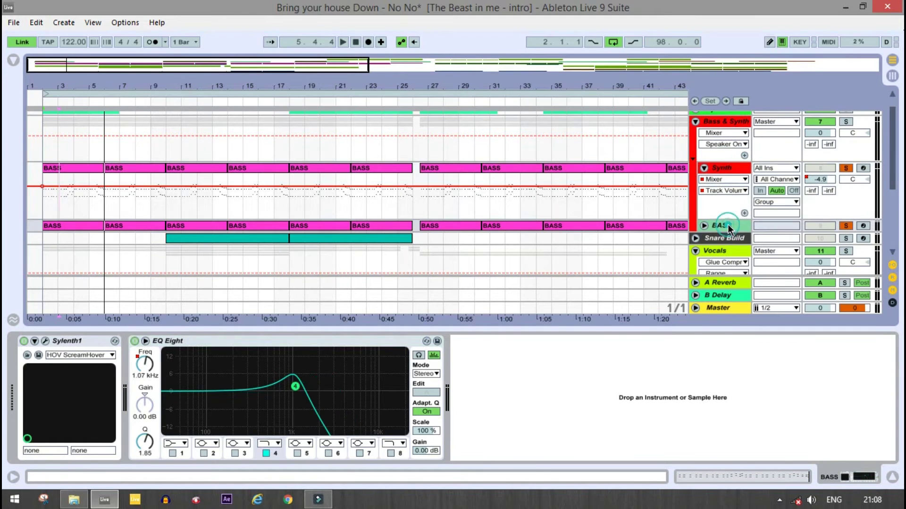
click(45, 341)
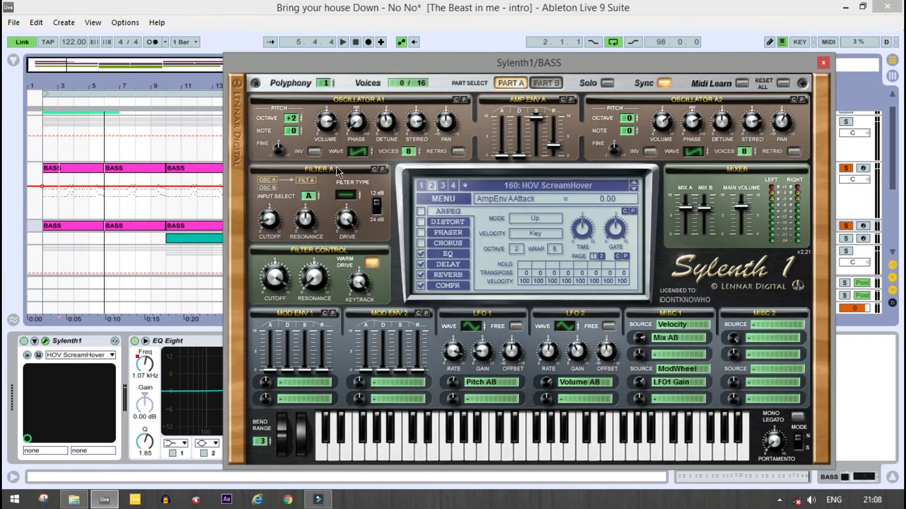
drag(396, 62, 299, 34)
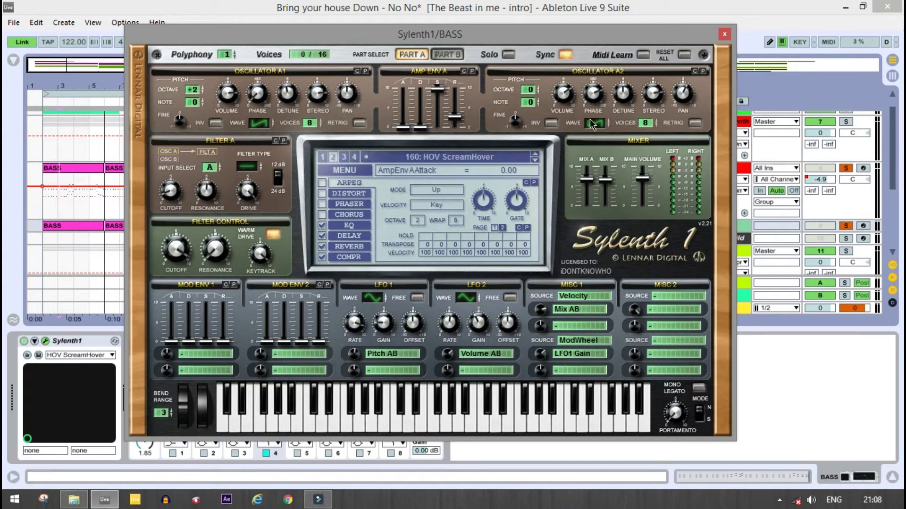
click(725, 34)
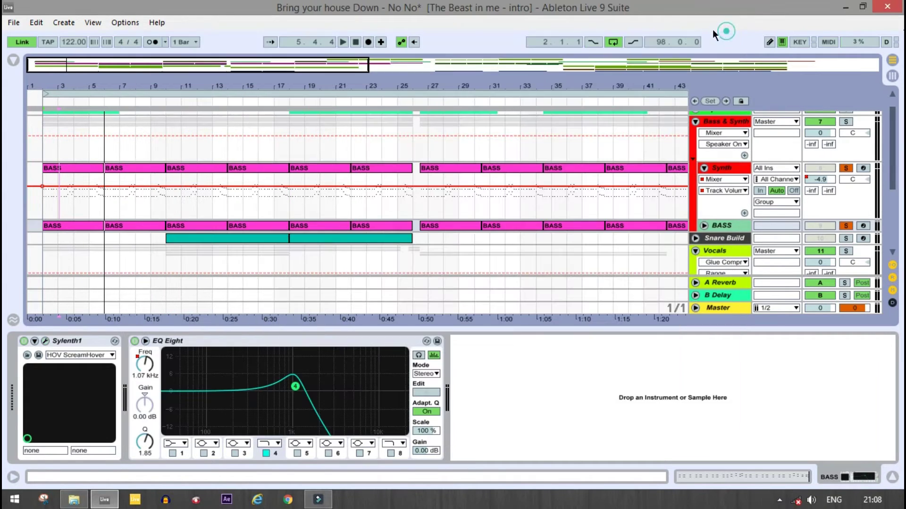
drag(542, 329, 542, 342)
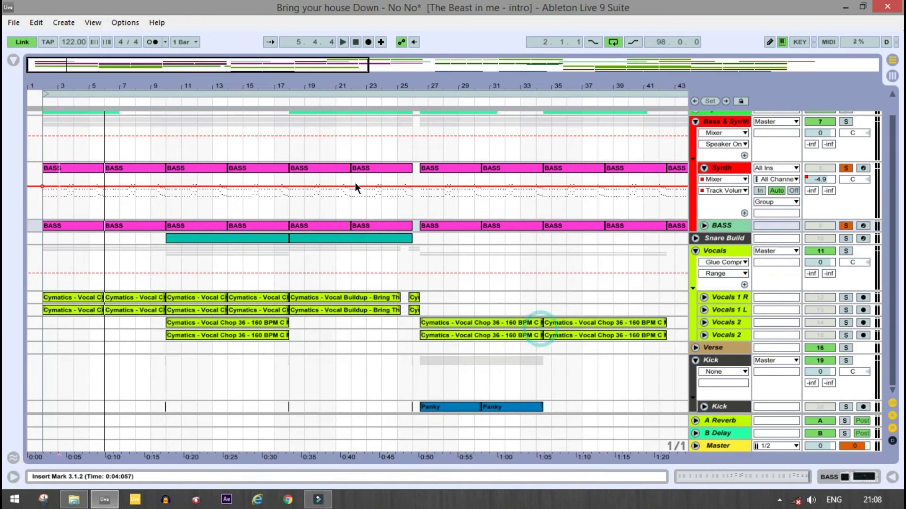
- Fold the Synth track and examine the Bass & Synth group's Glue Compressor and EQ Eight, hiding the device view when done
click(703, 168)
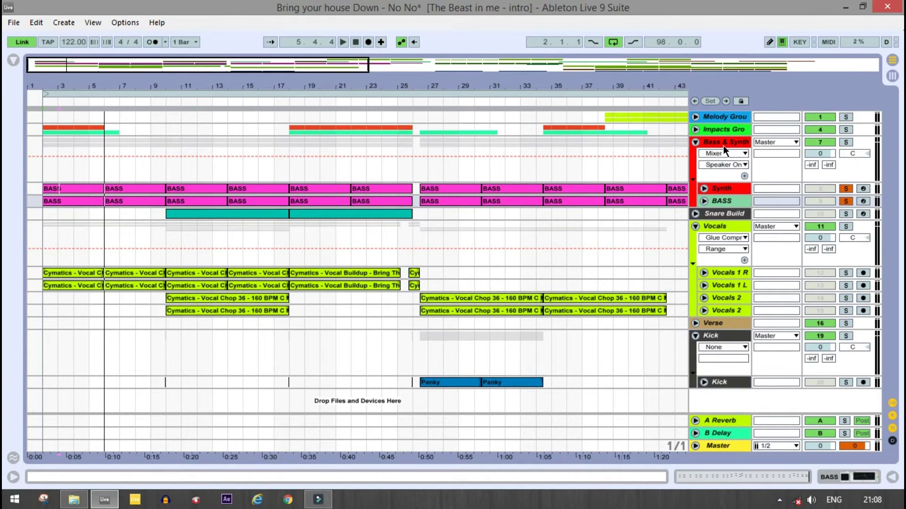
double_click(723, 145)
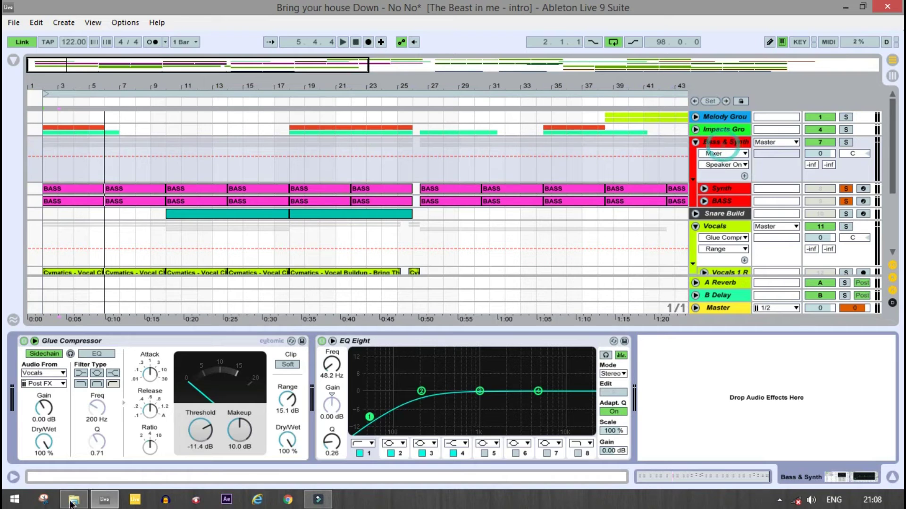
click(66, 343)
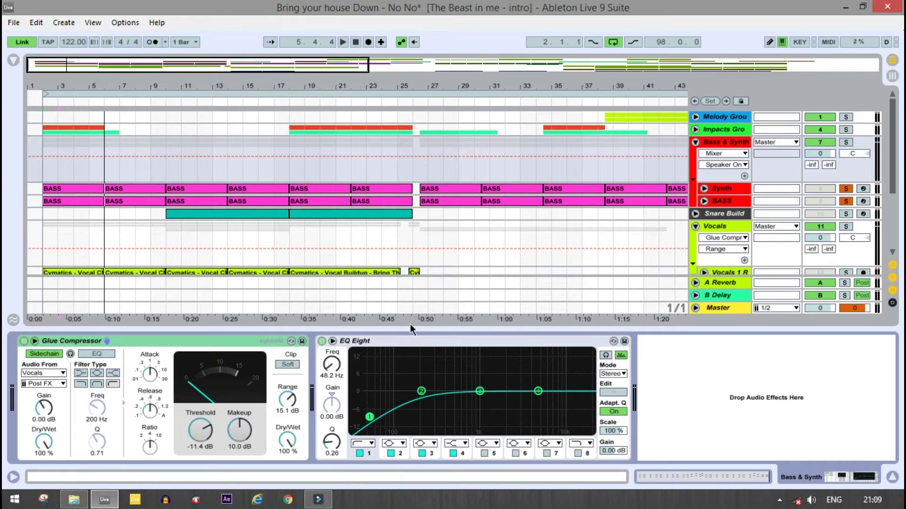
click(447, 345)
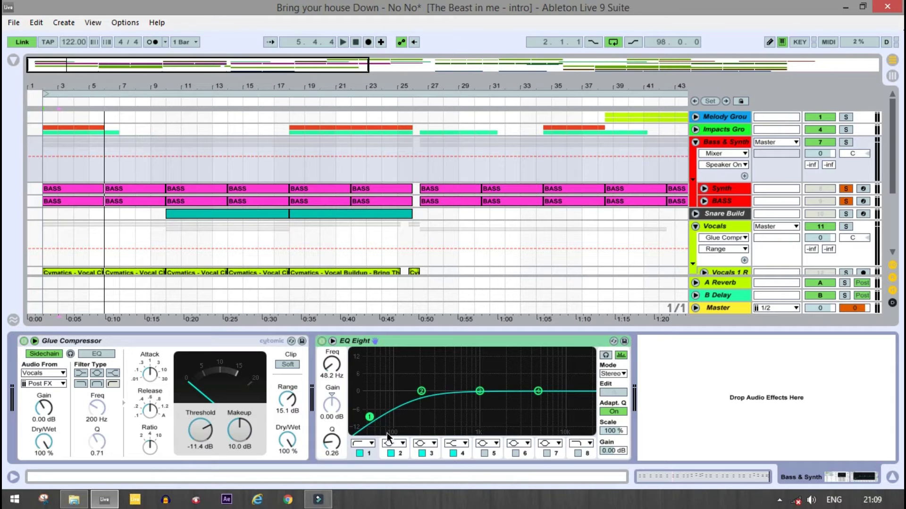
click(670, 328)
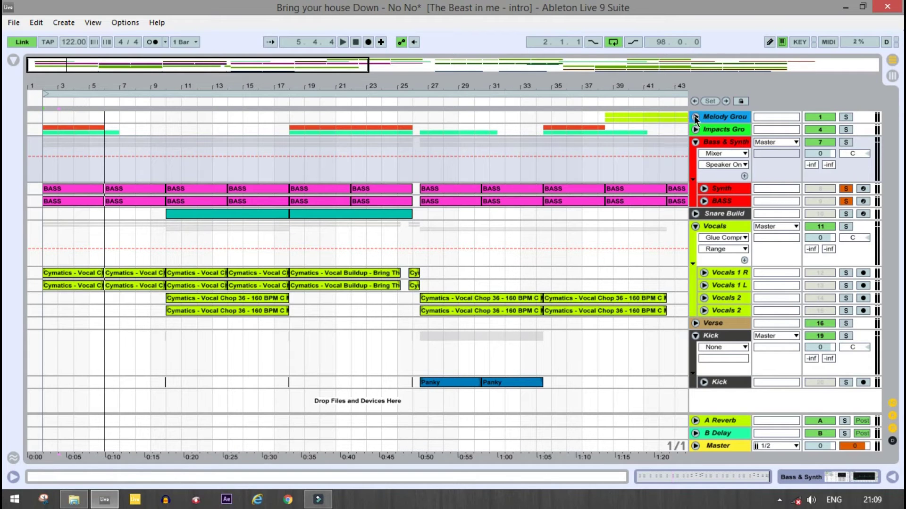
- Solo the Melody Group, play it from around bar 38, and unfold the group and its Melody track
drag(335, 71, 483, 73)
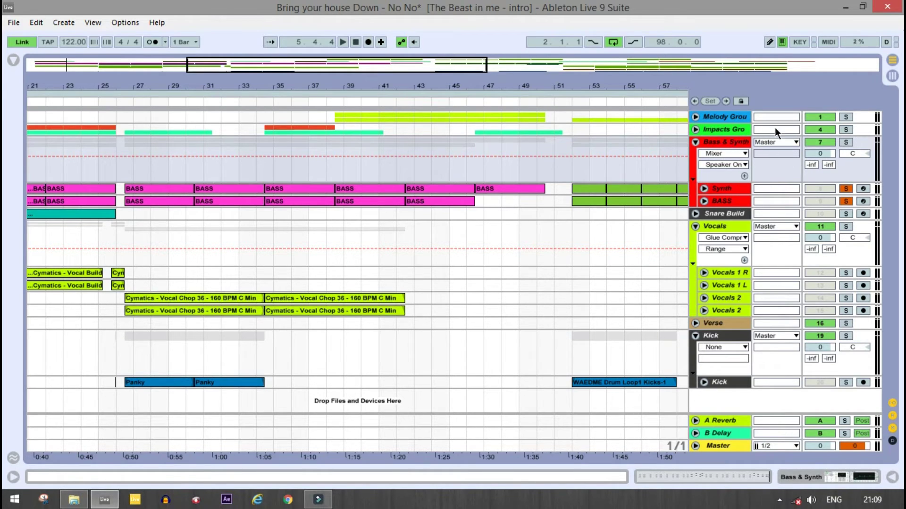
click(850, 117)
click(327, 114)
key(space)
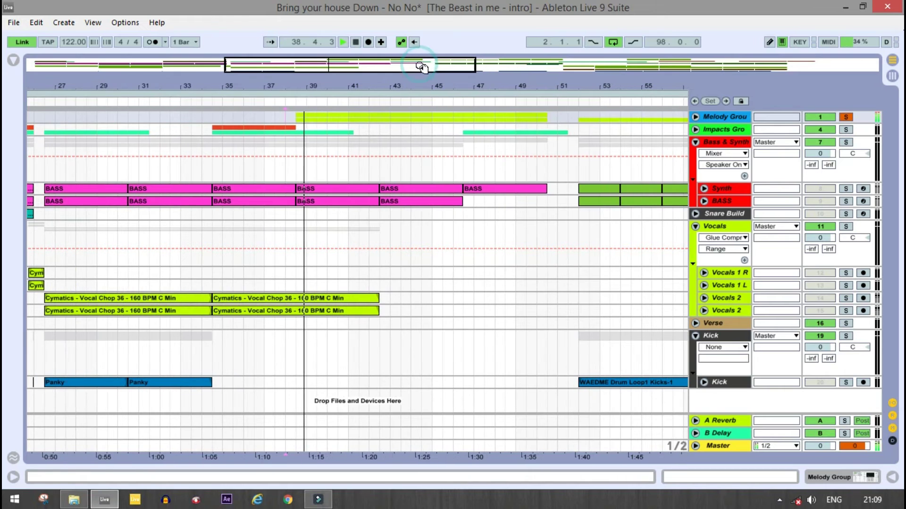
click(695, 117)
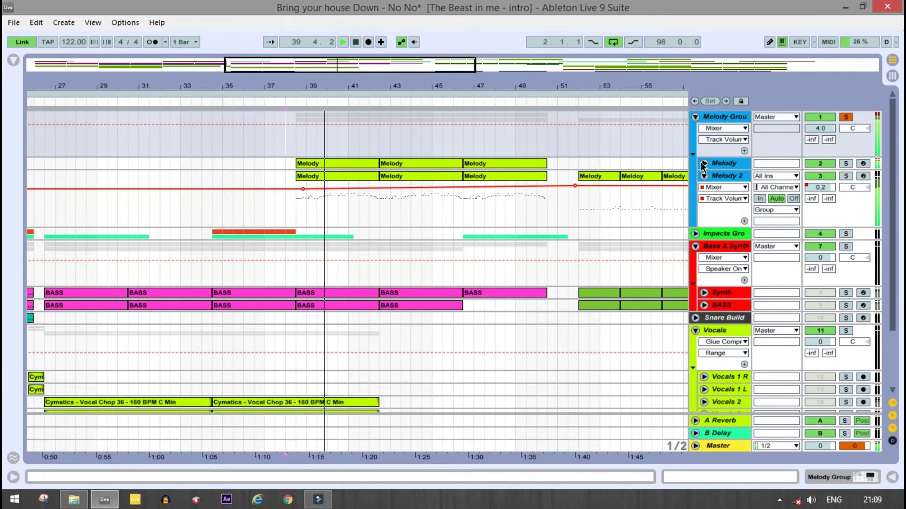
click(703, 163)
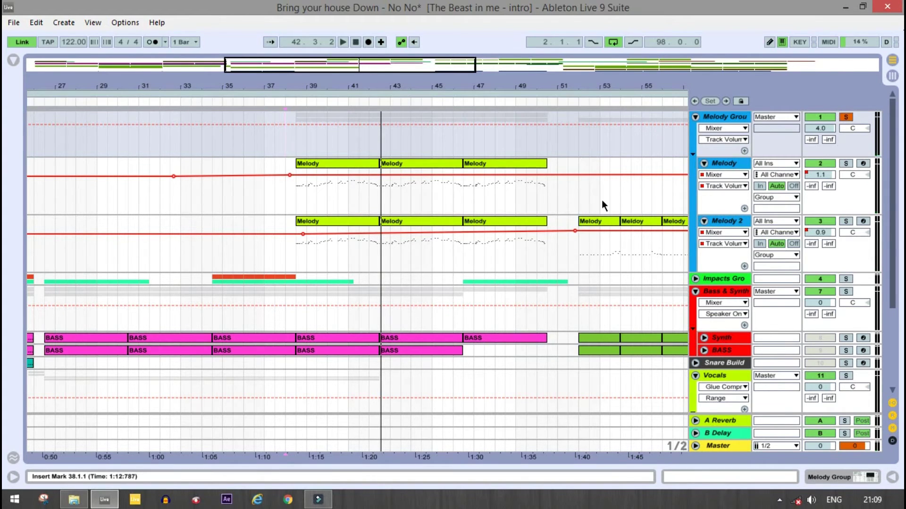
- Select the first Melody clip and inspect the Melody track's Sylenth1 instrument, closing the plug-in window when done
click(342, 164)
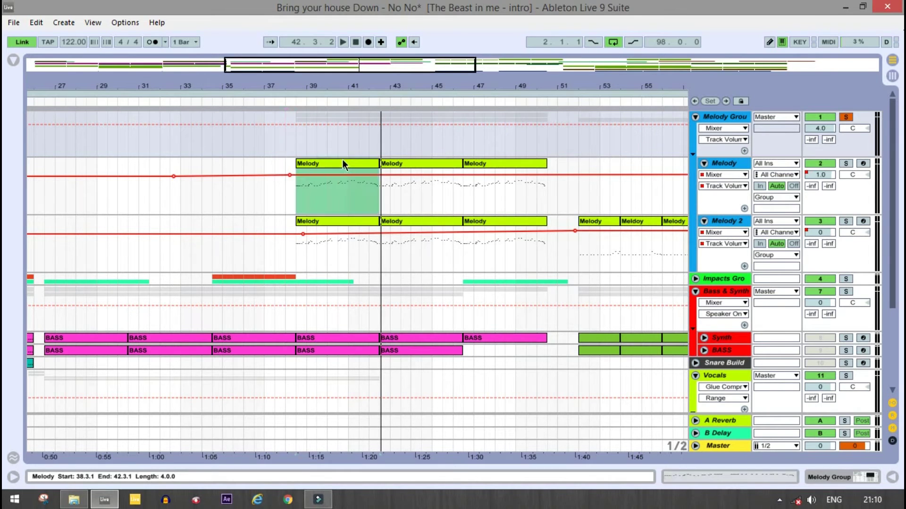
double_click(726, 164)
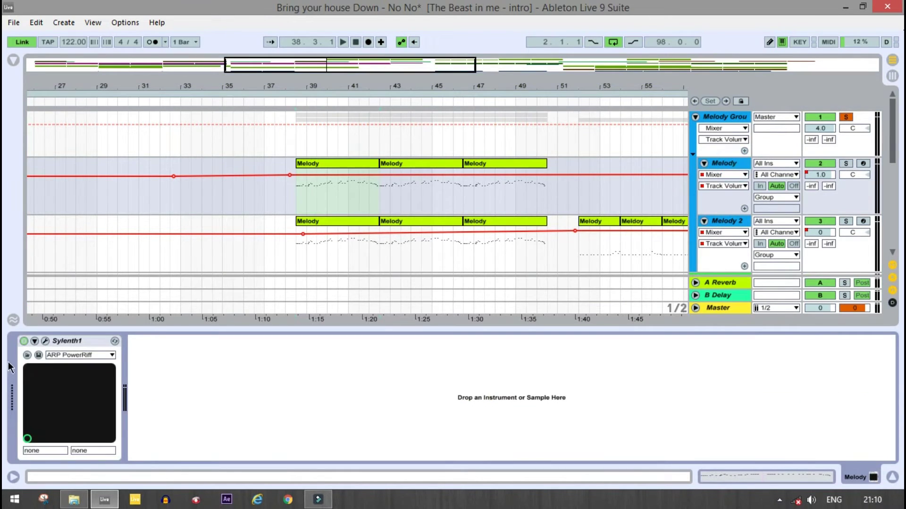
click(46, 340)
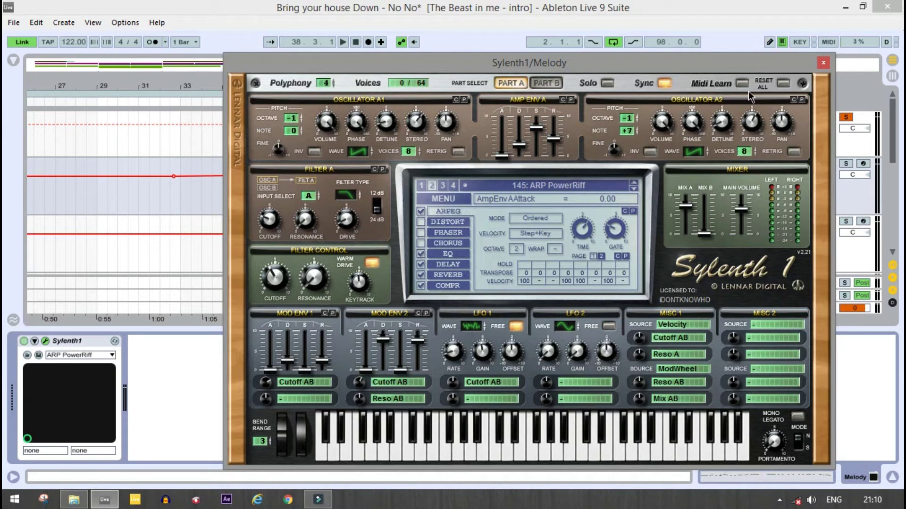
click(827, 64)
- Solo only the Melody track and play it briefly from the start of its first clip at 38.3.1
click(845, 163)
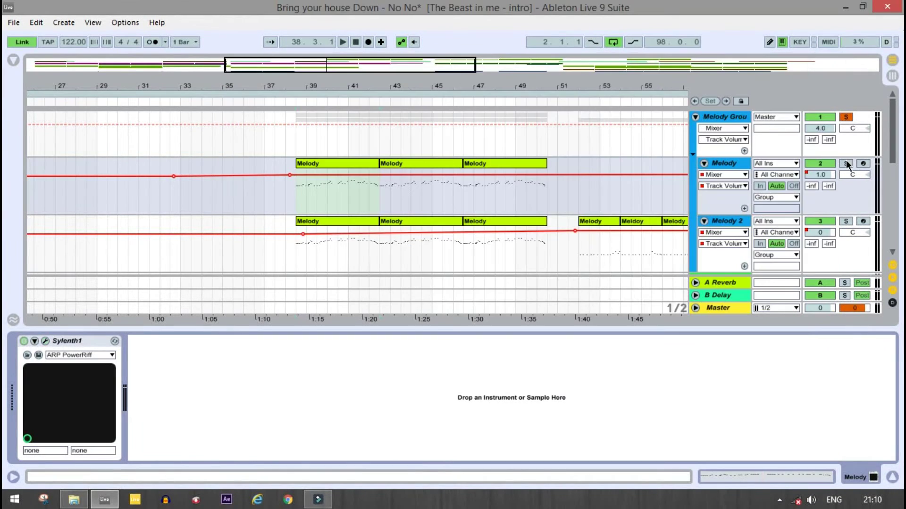
click(293, 200)
key(space)
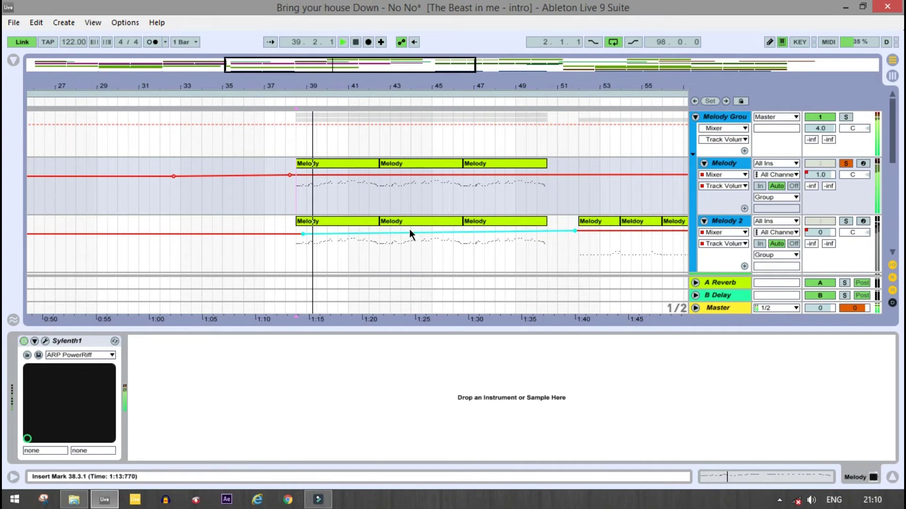
key(space)
- Switch the solo to the Melody 2 track and play it briefly from 38.3.1
click(846, 224)
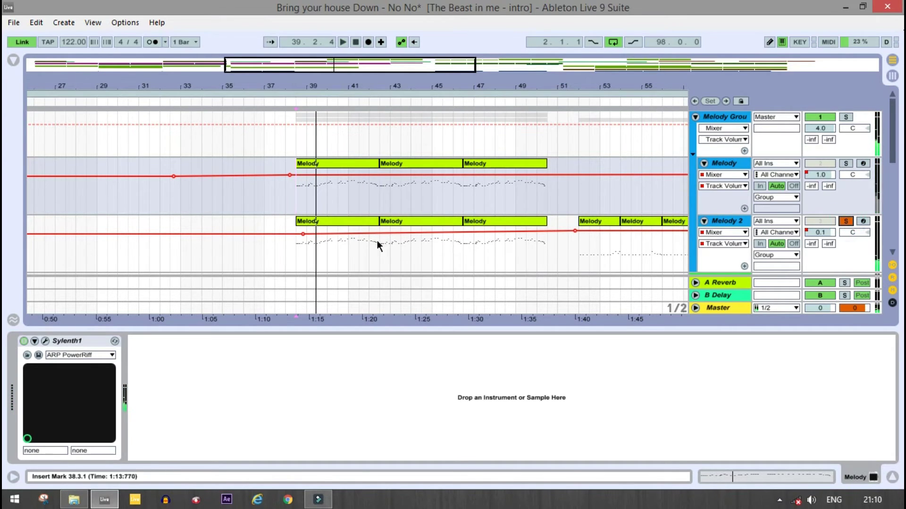
click(293, 265)
key(space)
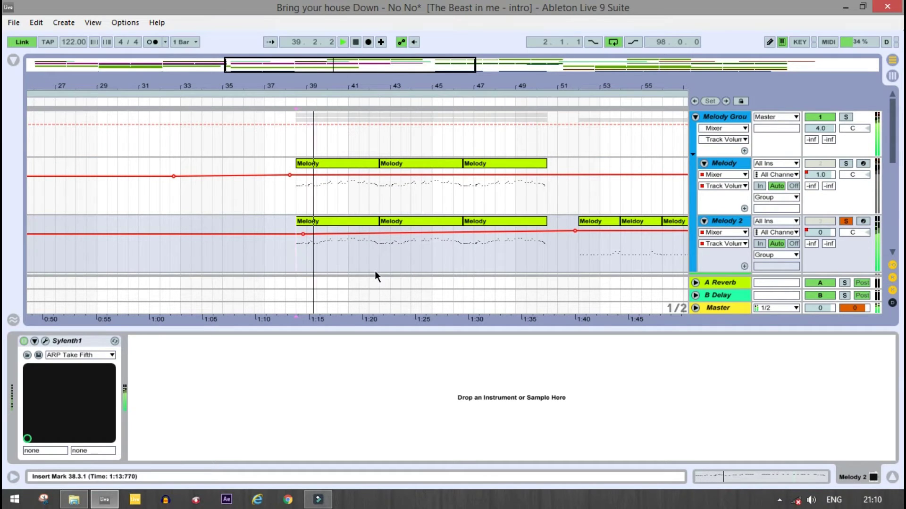
key(space)
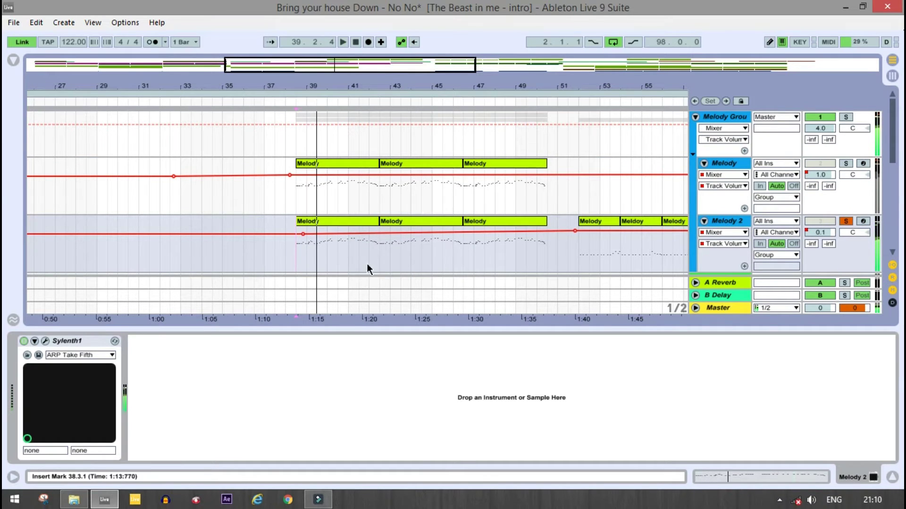
- Add the Melody track to the soloed Melody 2 track and listen to both together
ctrl+click(846, 164)
key(space)
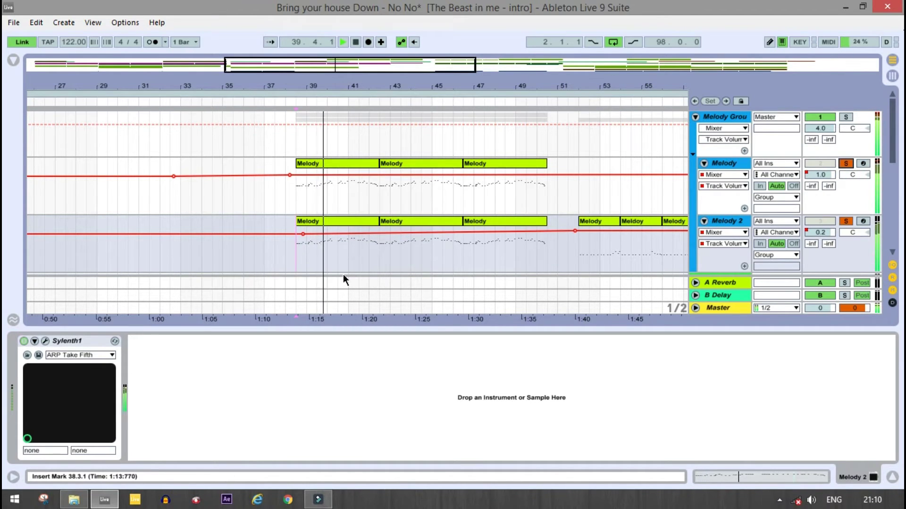
key(space)
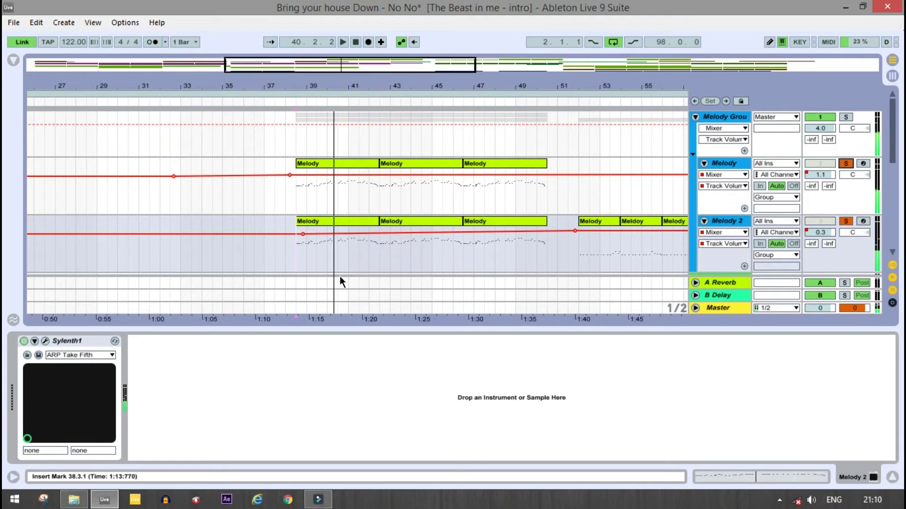
- Inspect the Melody 2 track's Sylenth1 patch in its plug-in window, closing the window when done
click(721, 222)
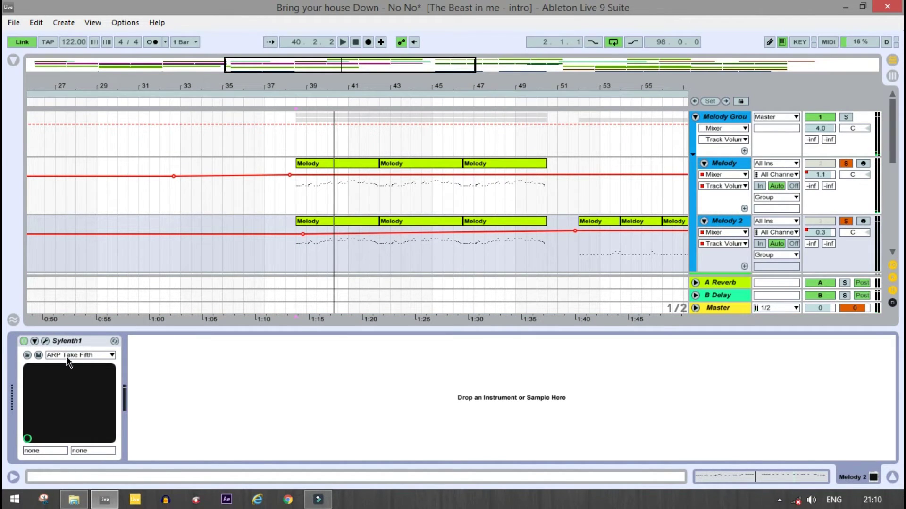
click(45, 341)
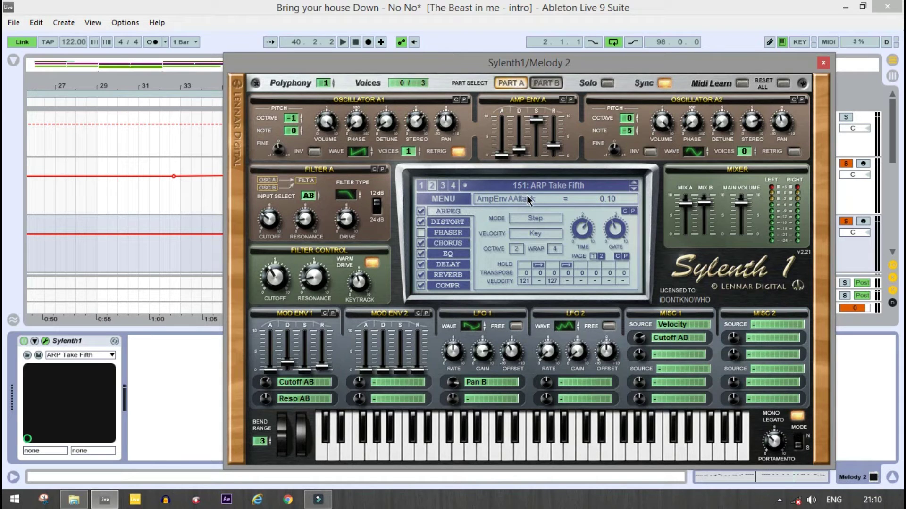
click(823, 65)
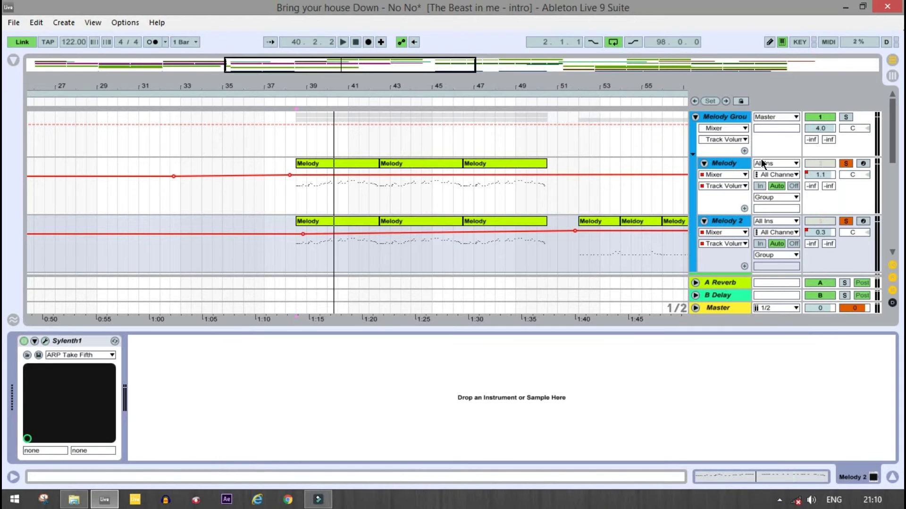
- Open the first Melody clip and examine all its notes with folding on and off, playing them back unfolded
double_click(324, 162)
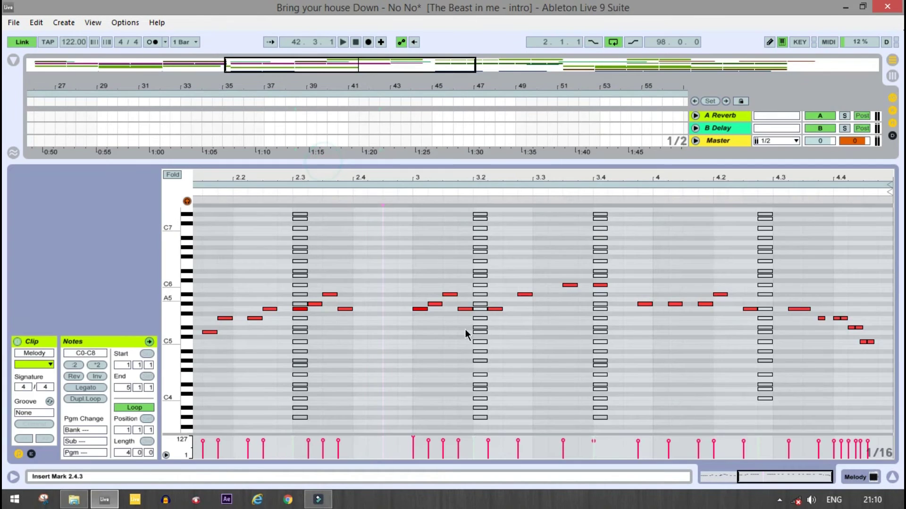
click(358, 350)
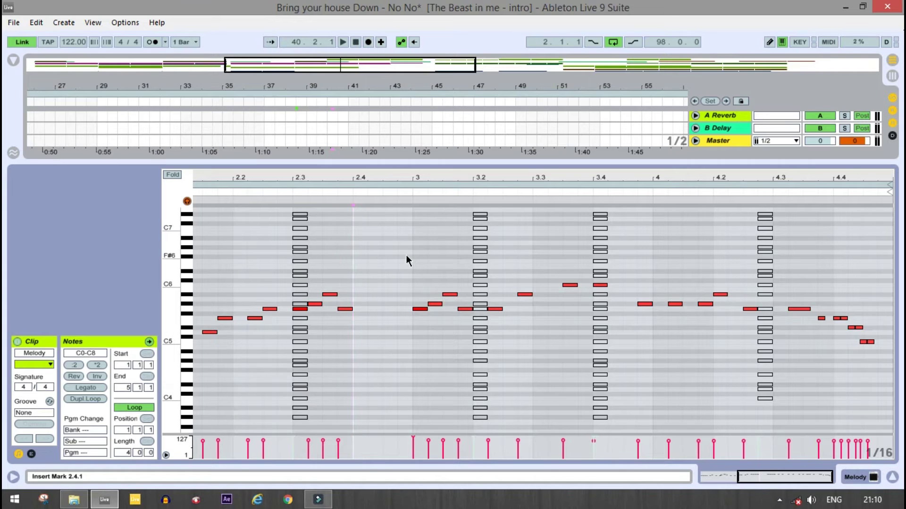
drag(242, 180, 420, 179)
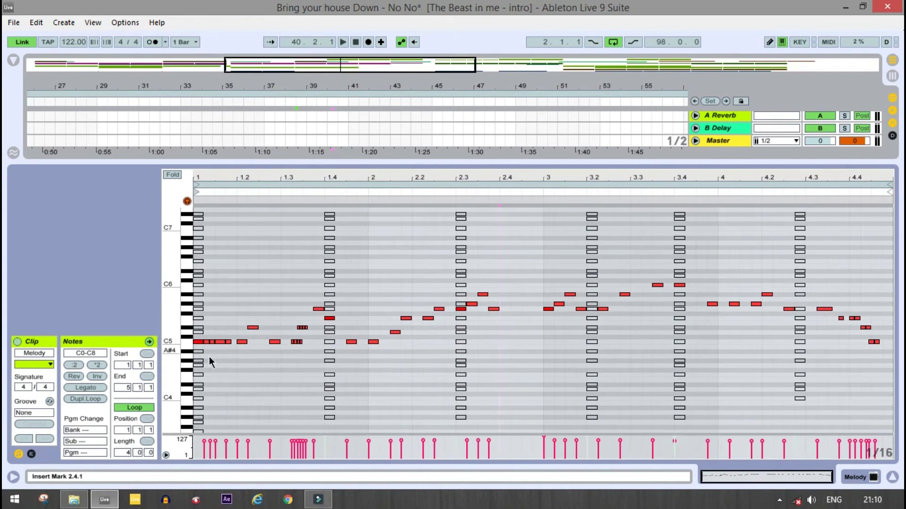
click(173, 175)
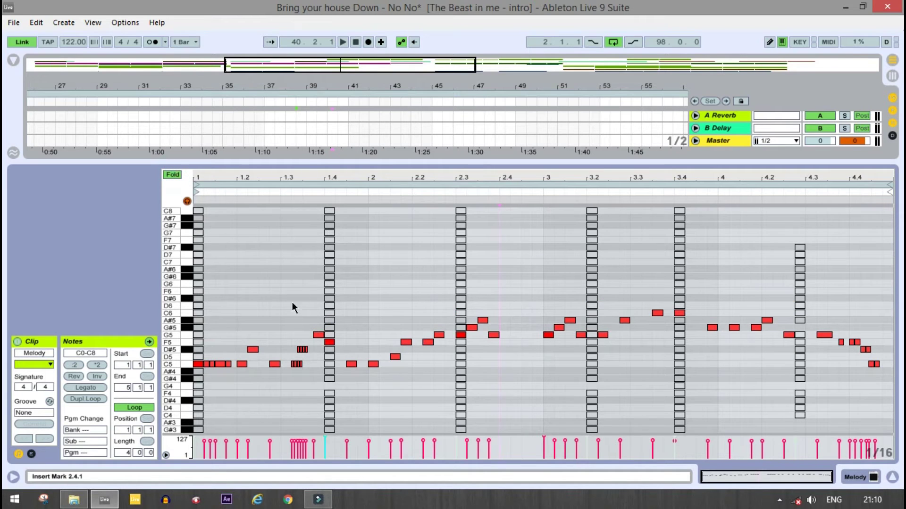
scroll(300, 352, down, 3)
scroll(222, 320, up, 2)
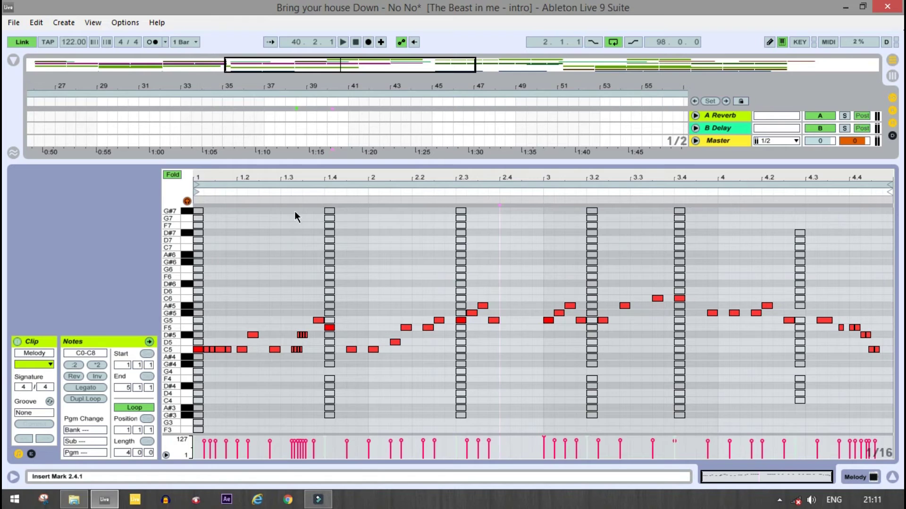
click(168, 177)
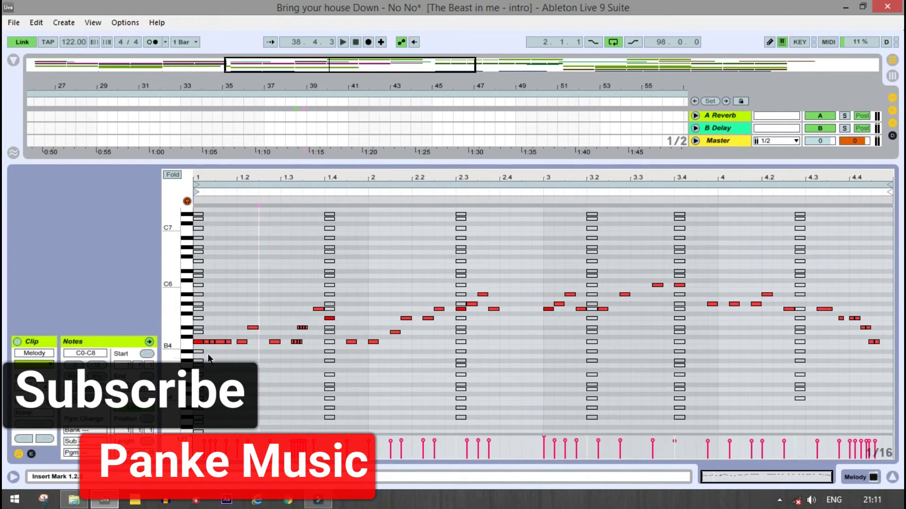
key(space)
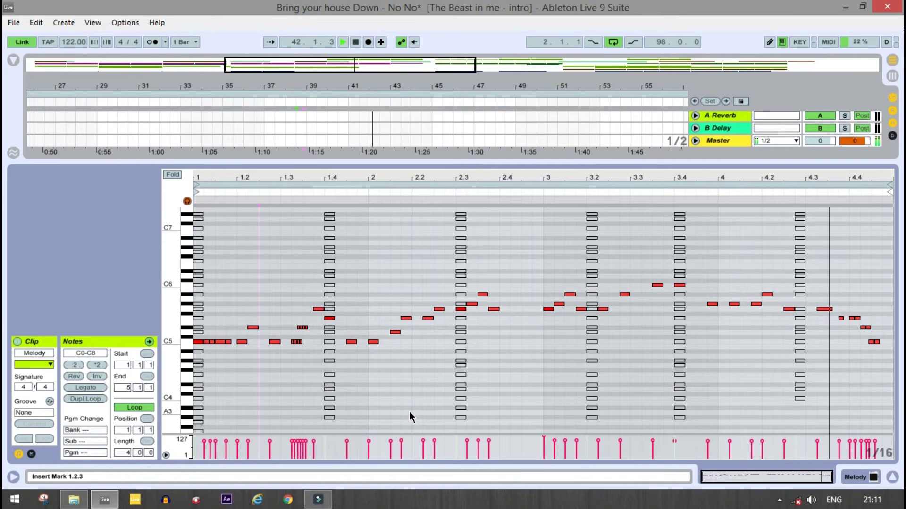
- Stop playback, close the Melody clip's note view and clear the solo on both Melody tracks
key(space)
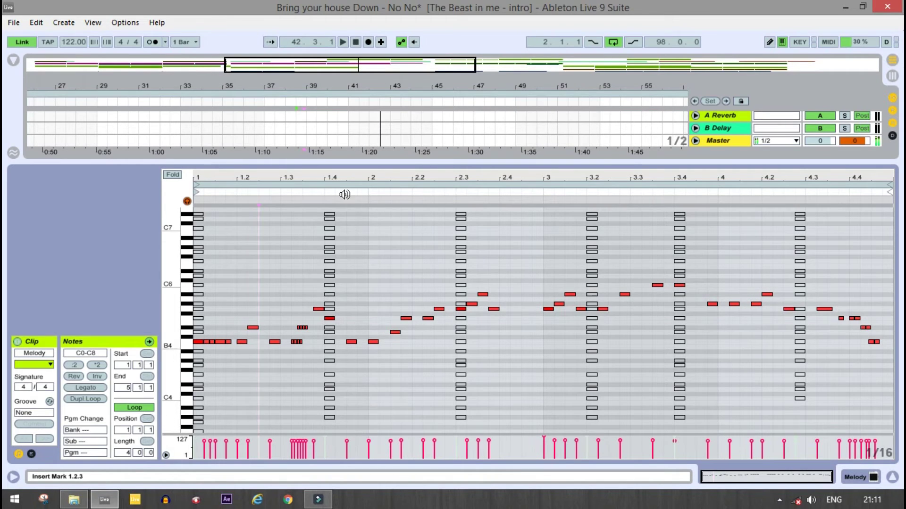
click(421, 164)
scroll(647, 275, up, 2)
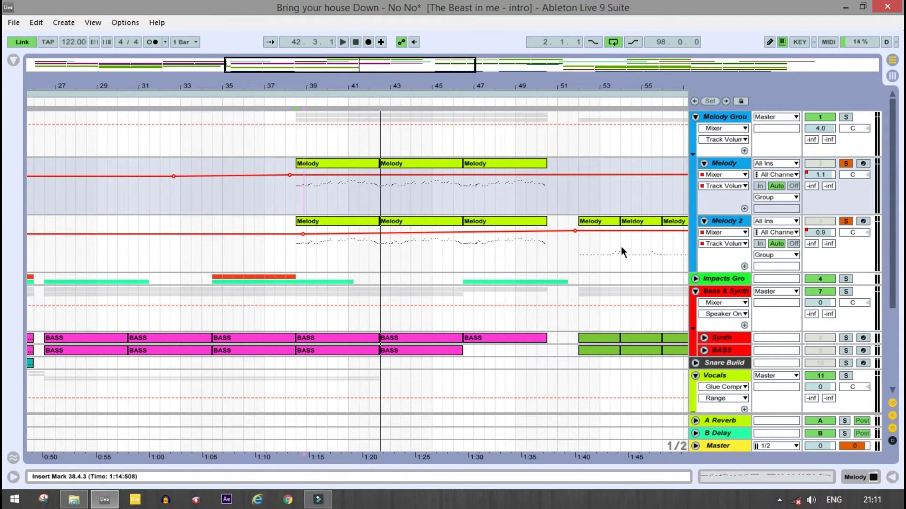
click(846, 163)
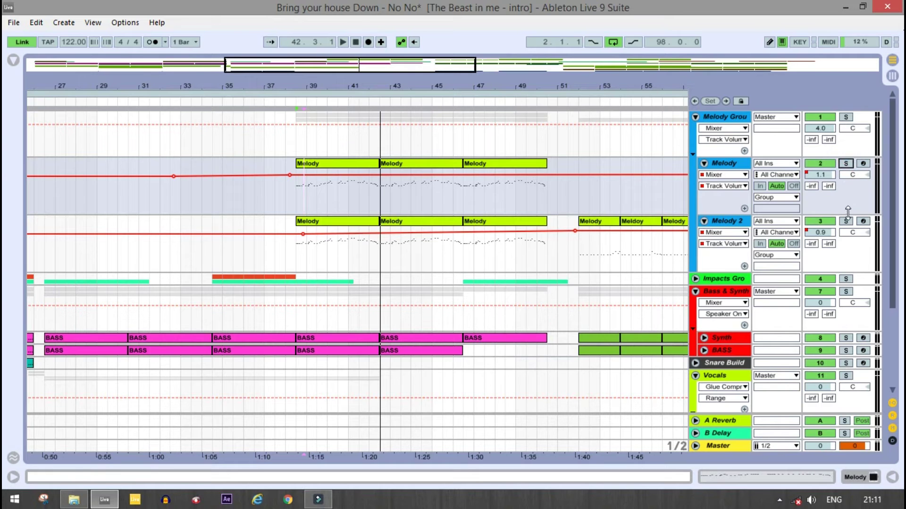
- Show the whole arrangement, collapse the Vocals group and unfold the Kick track inside the Kick group to reveal its waveforms
drag(441, 70, 441, 113)
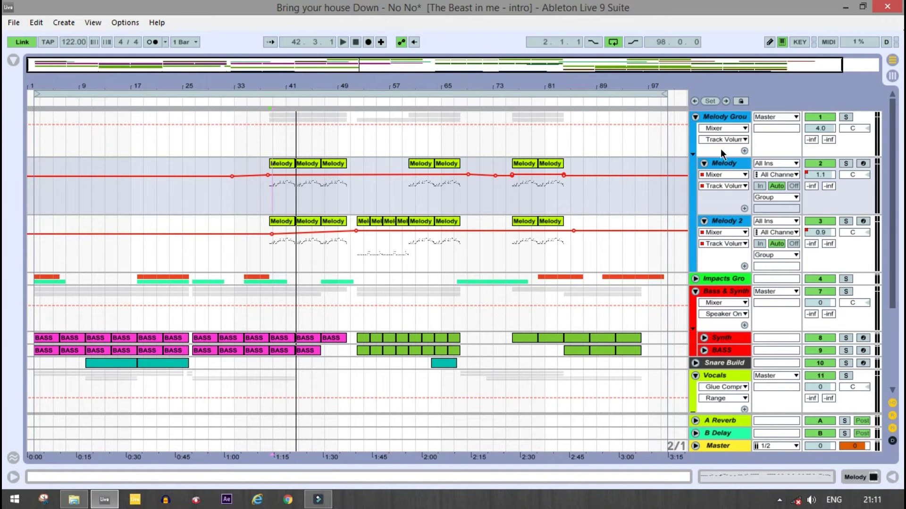
scroll(330, 325, down, 5)
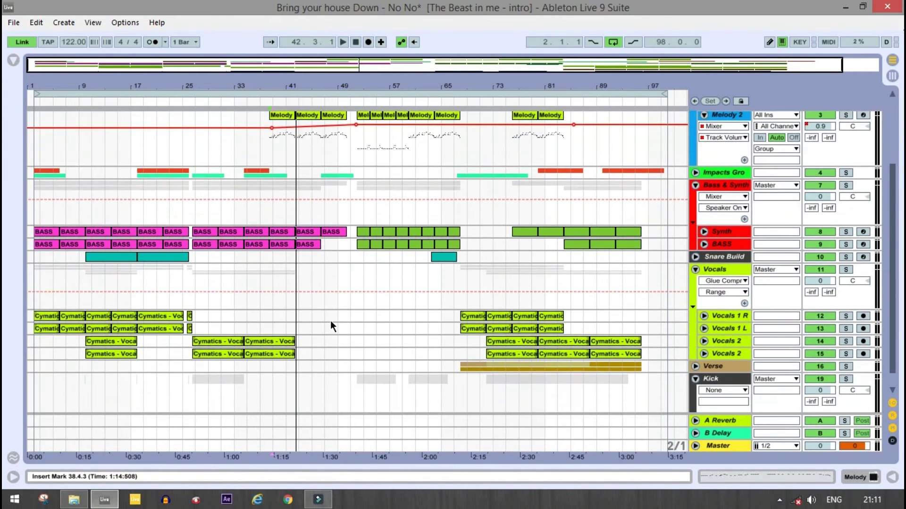
scroll(330, 320, down, 1)
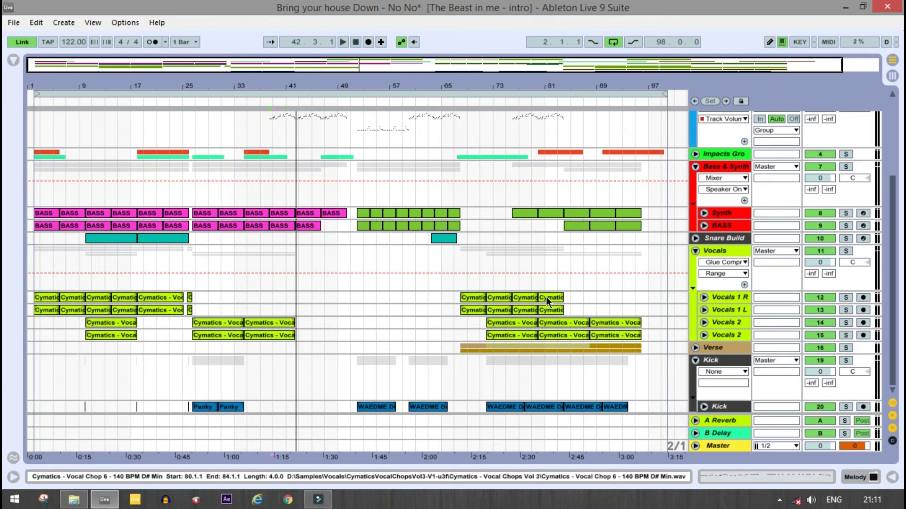
click(697, 252)
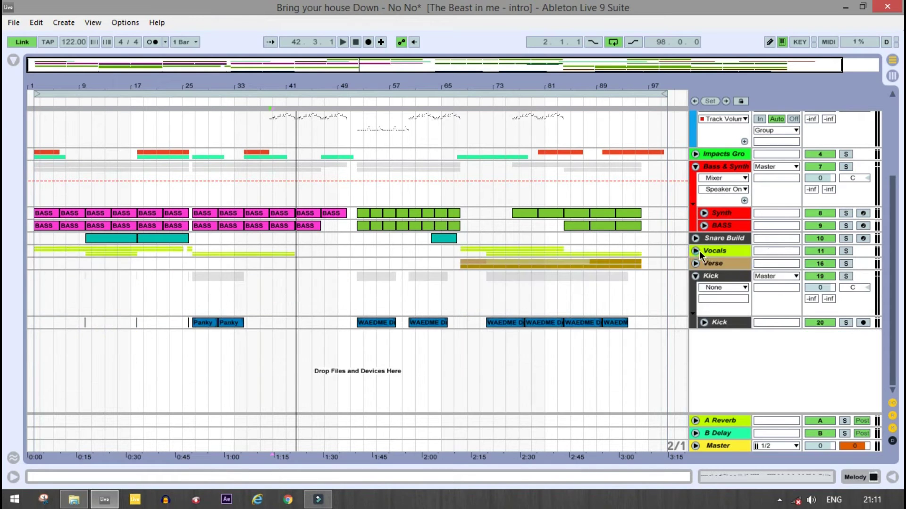
scroll(703, 257, up, 4)
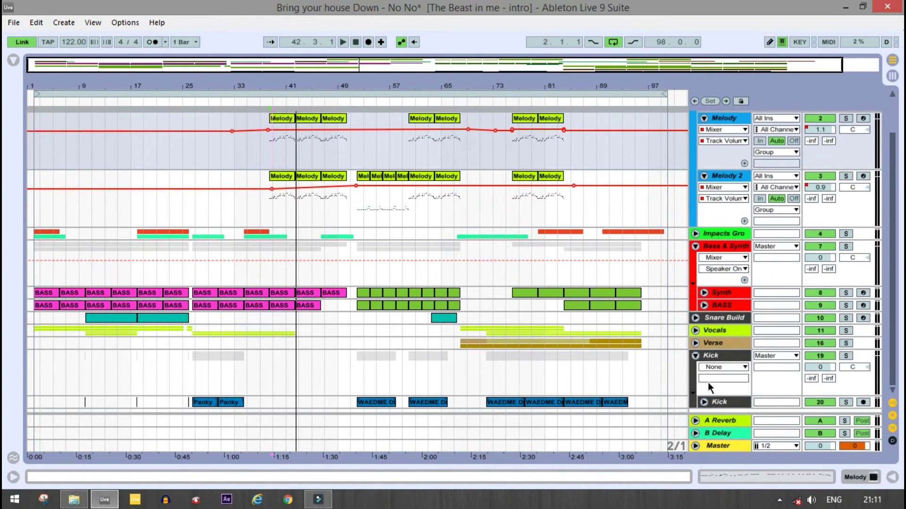
click(696, 356)
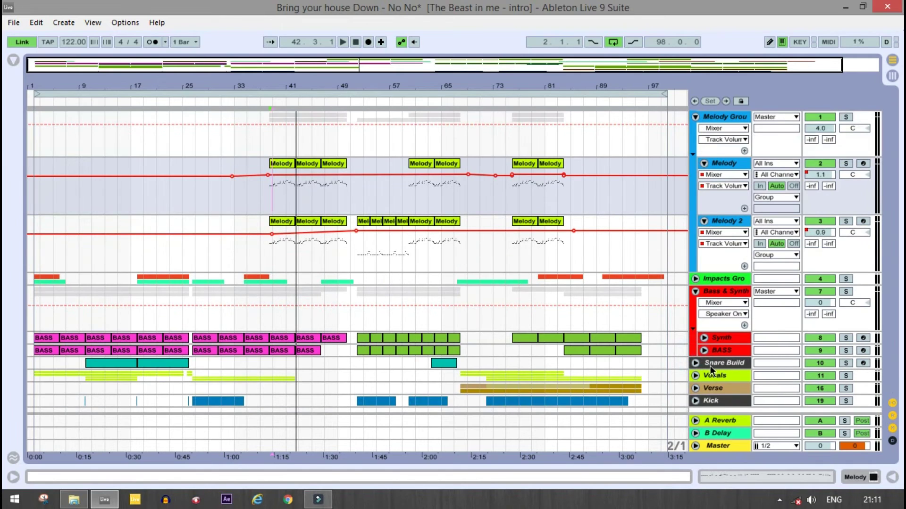
click(696, 401)
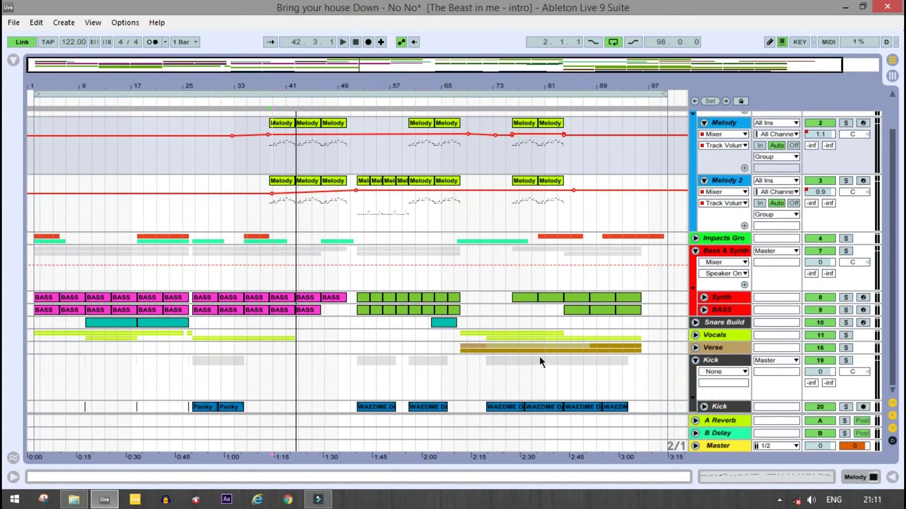
click(704, 406)
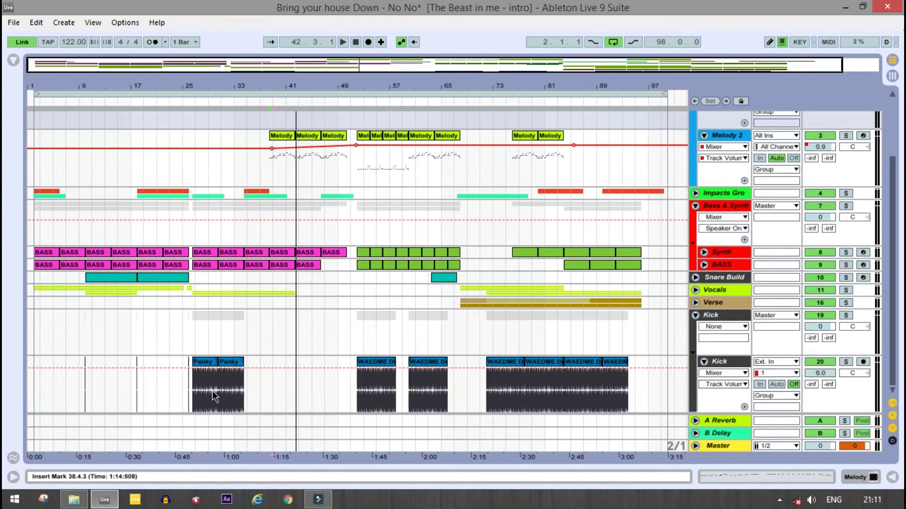
- Solo the Kick track and listen to the Panky kick clips from 26.1.1
click(190, 384)
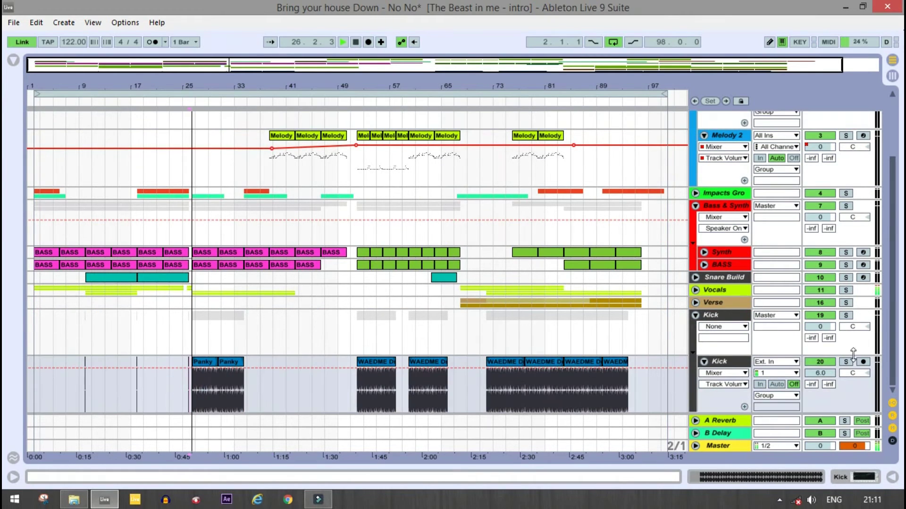
click(845, 362)
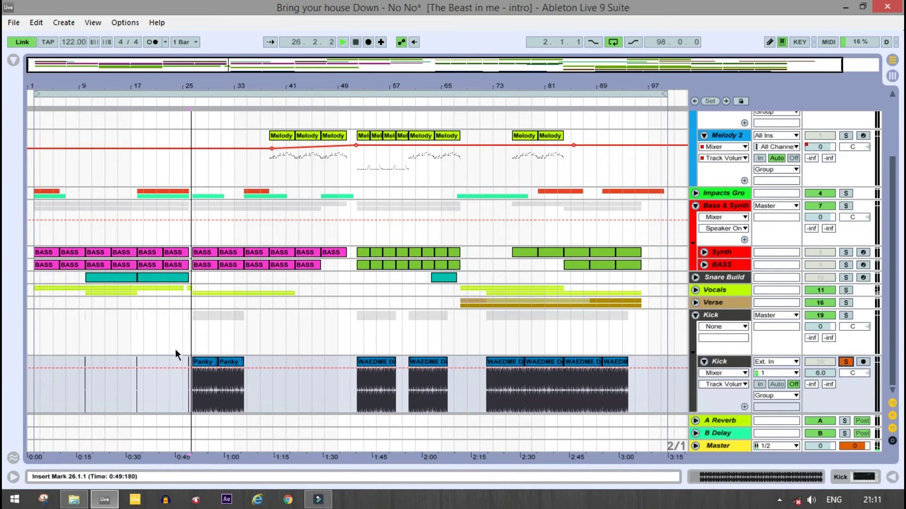
key(space)
drag(313, 62, 263, 126)
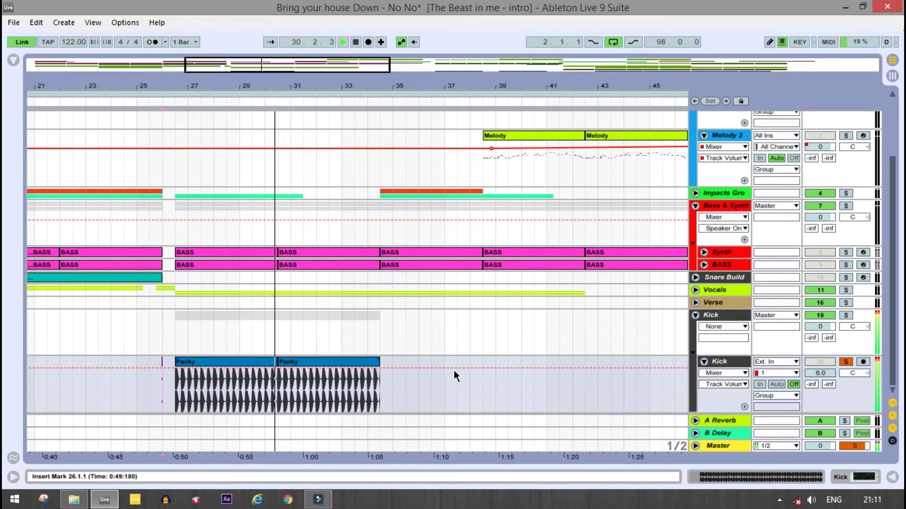
key(space)
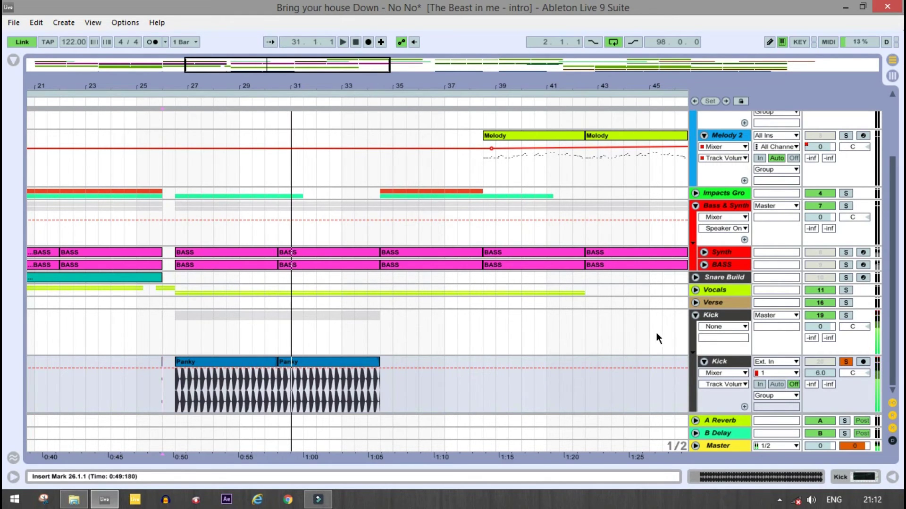
- Inspect the Kick track's EQ Eight curve, hiding the device view when done
double_click(728, 361)
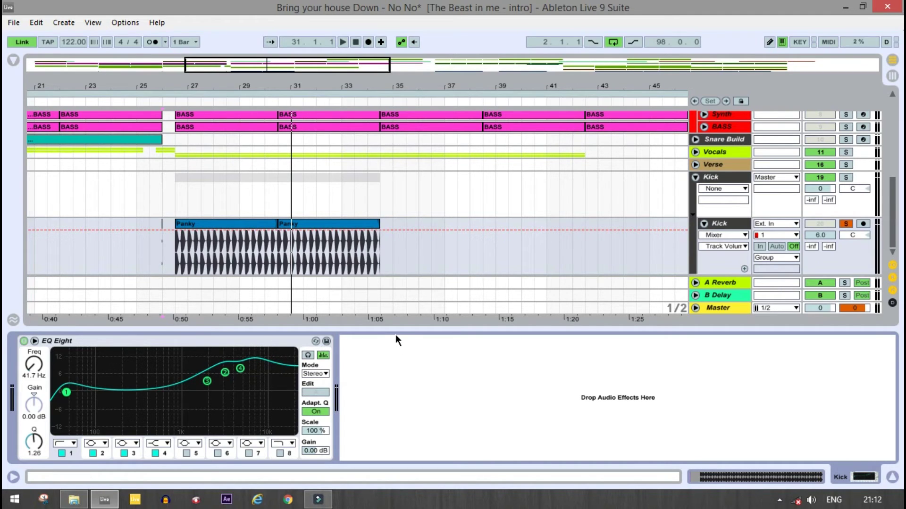
click(369, 326)
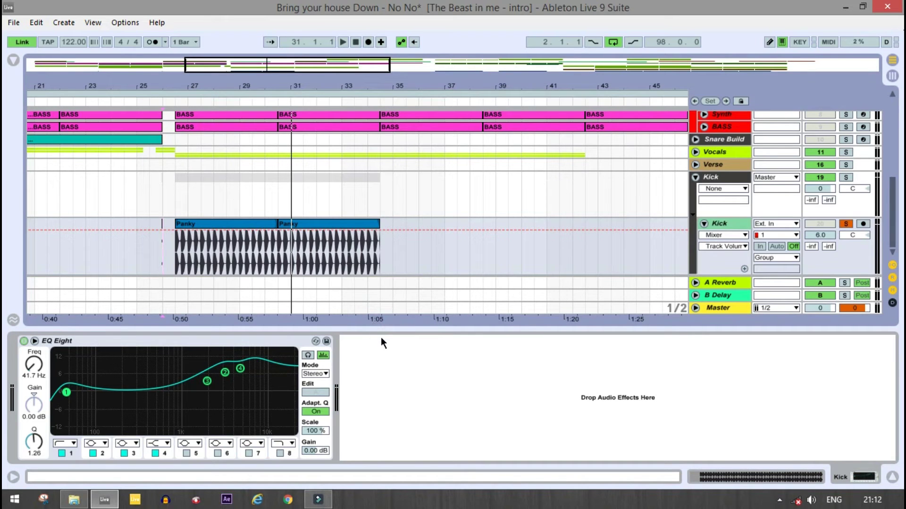
click(372, 329)
double_click(350, 329)
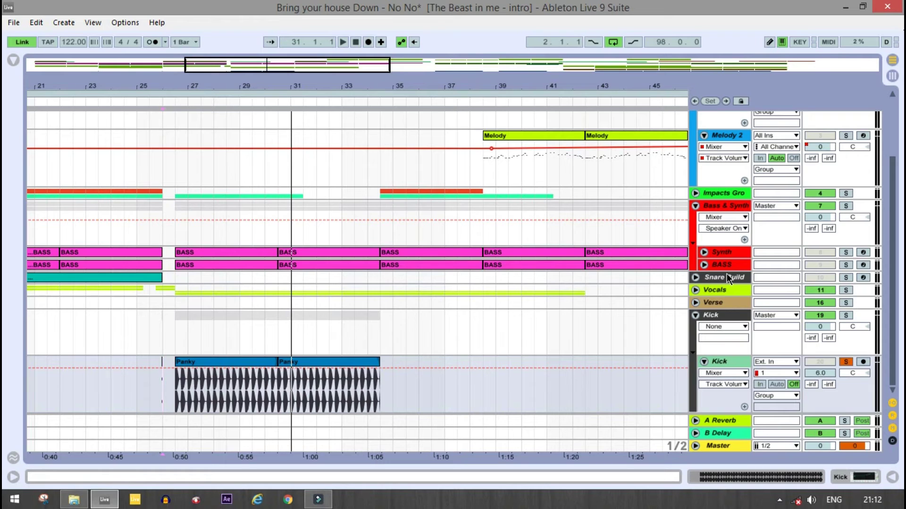
- Check the Kick group's own effect chain, then collapse the Kick group
double_click(726, 315)
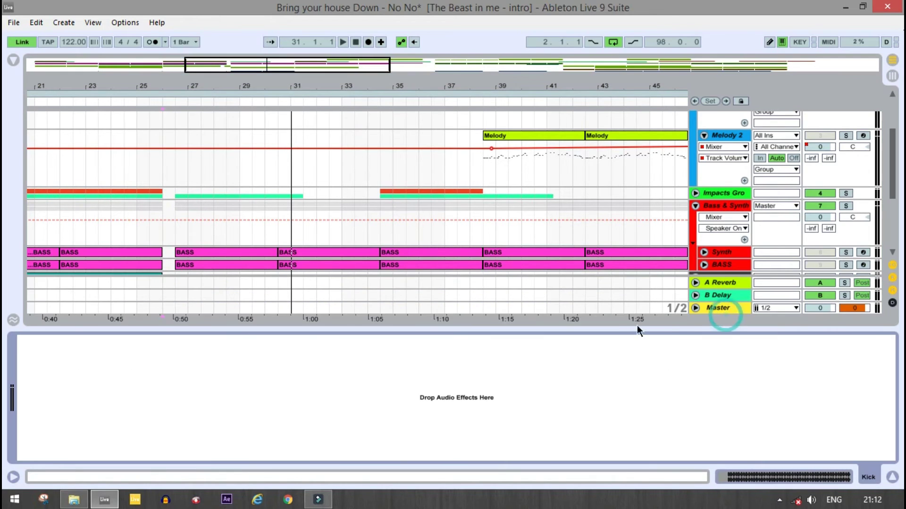
double_click(677, 330)
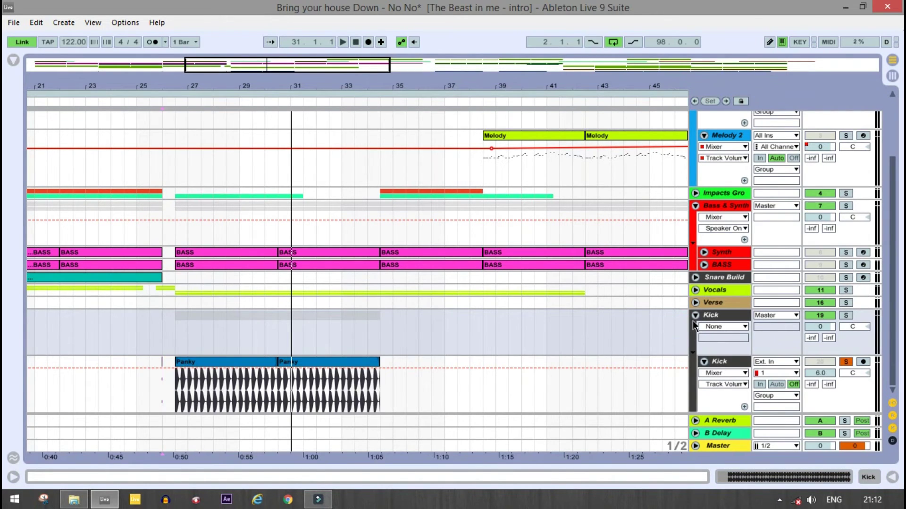
click(696, 316)
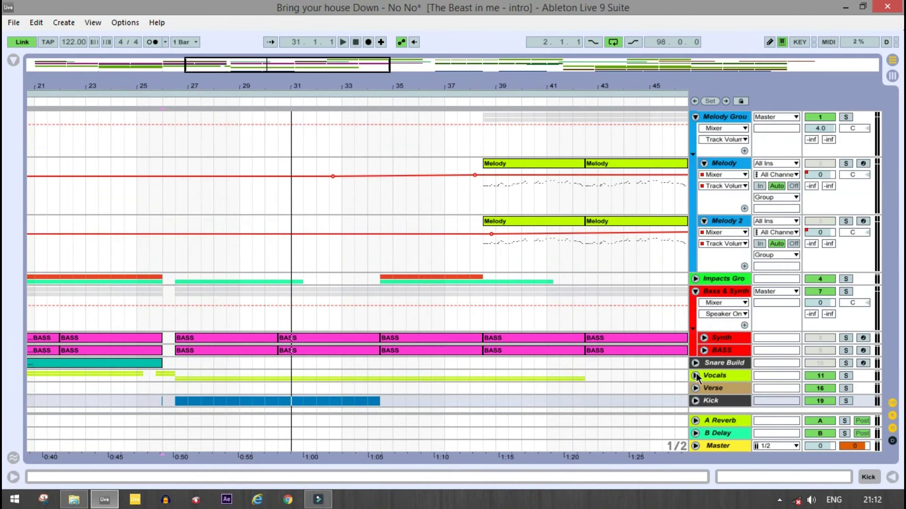
- Expand the Verse group, bring bars 47 to 71 of the arrangement into view and solo the group
click(694, 389)
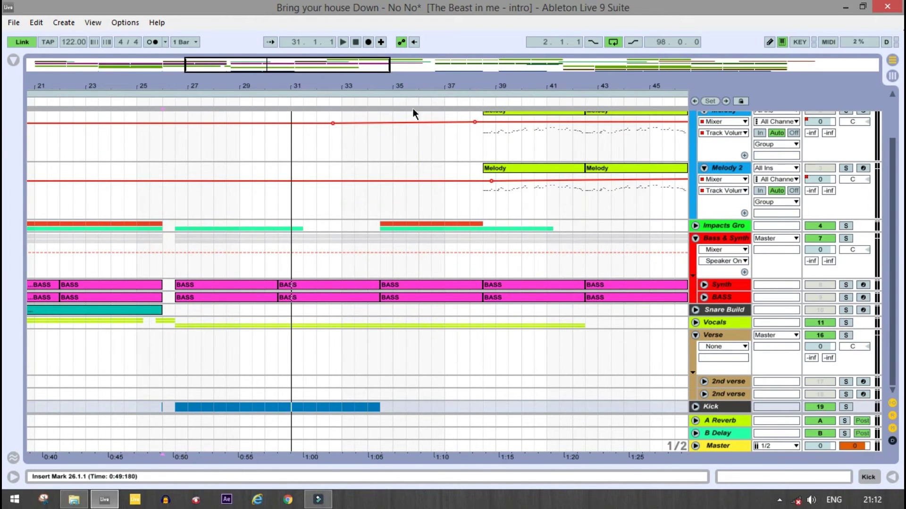
click(323, 68)
drag(323, 67, 449, 65)
click(455, 322)
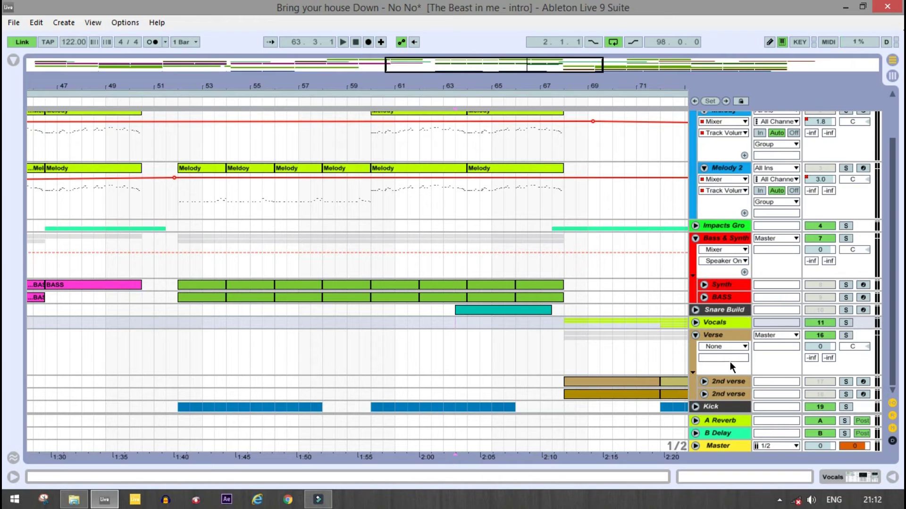
click(848, 335)
- Listen to the soloed Verse group from 68.1.1 and check the group's effect chain
key(space)
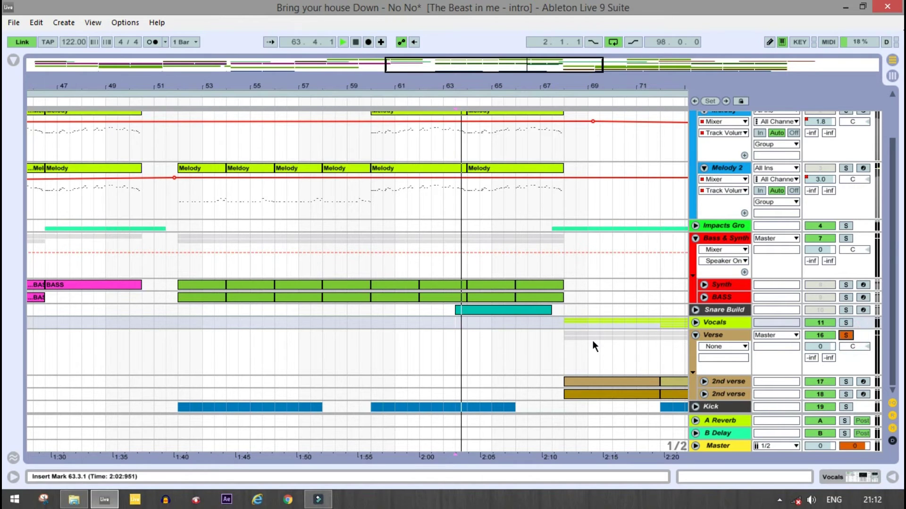
click(563, 357)
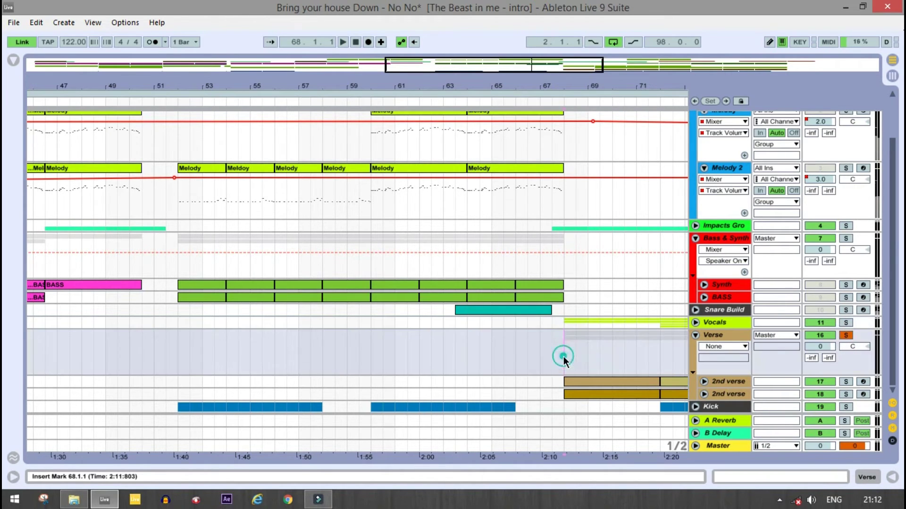
drag(423, 65, 564, 77)
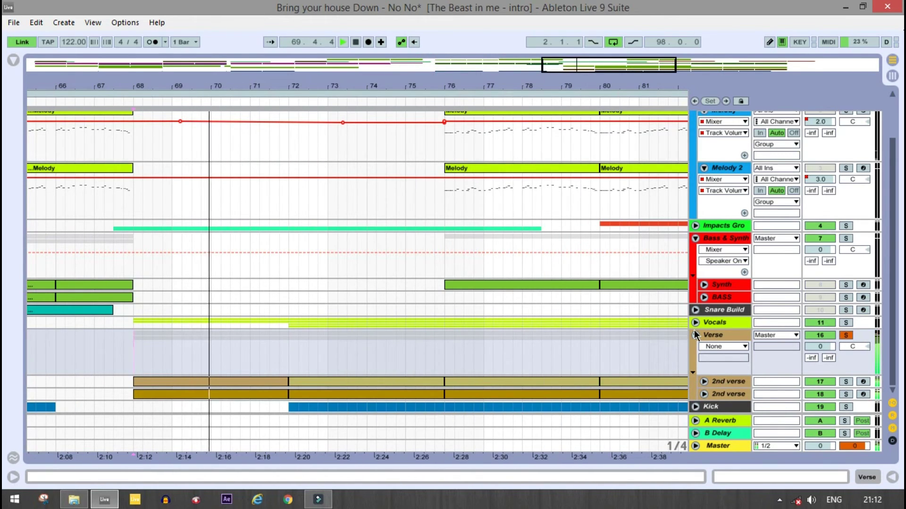
key(space)
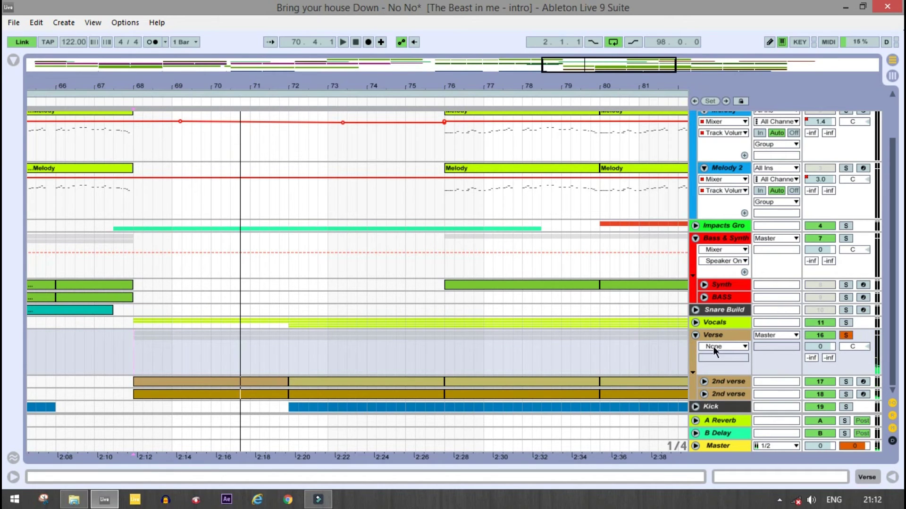
double_click(729, 338)
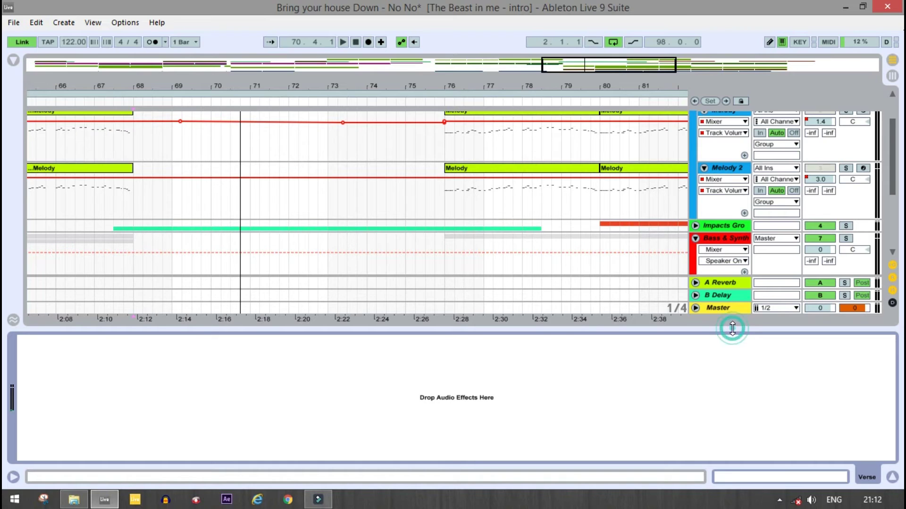
double_click(733, 329)
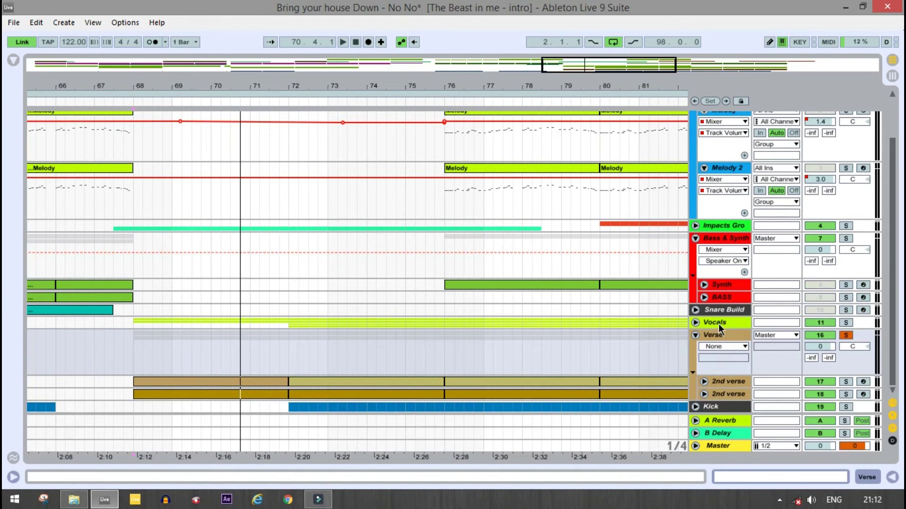
- Unfold the first 2nd verse track and inspect its Sylenth1 patch, closing the plug-in window and device view when done
click(704, 382)
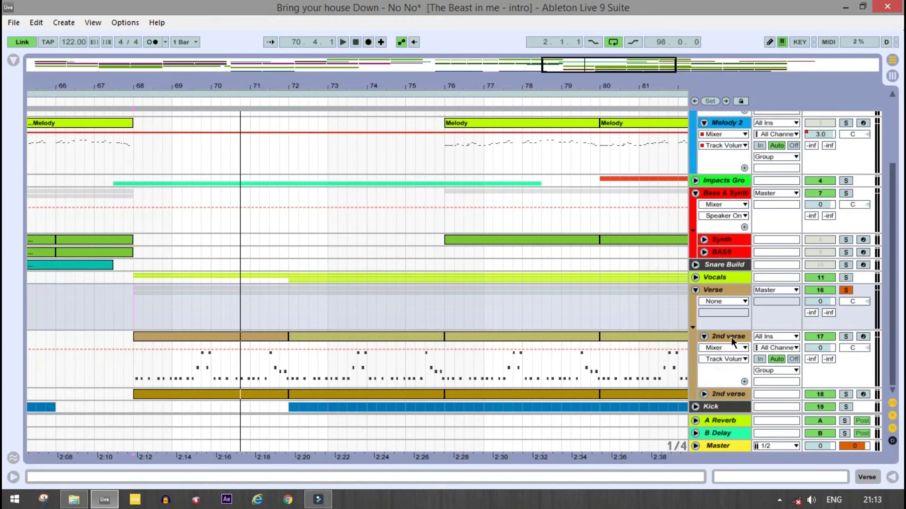
double_click(723, 338)
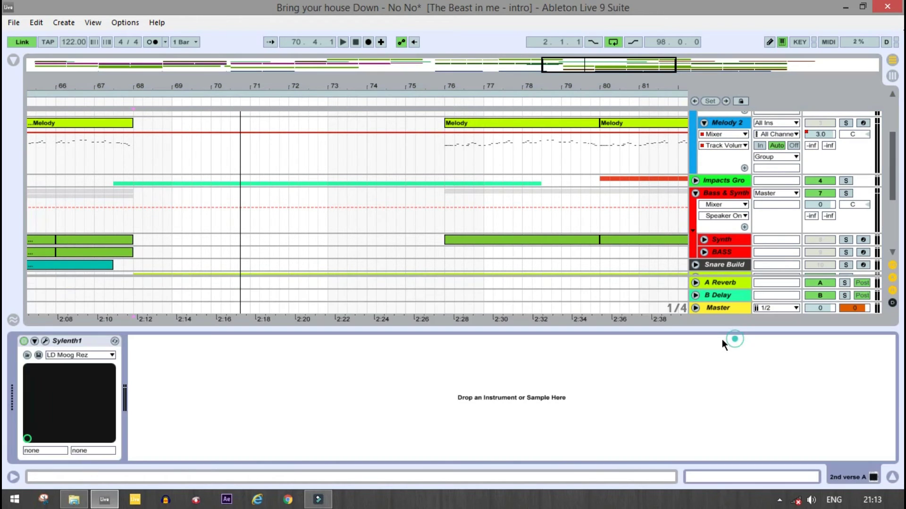
click(42, 341)
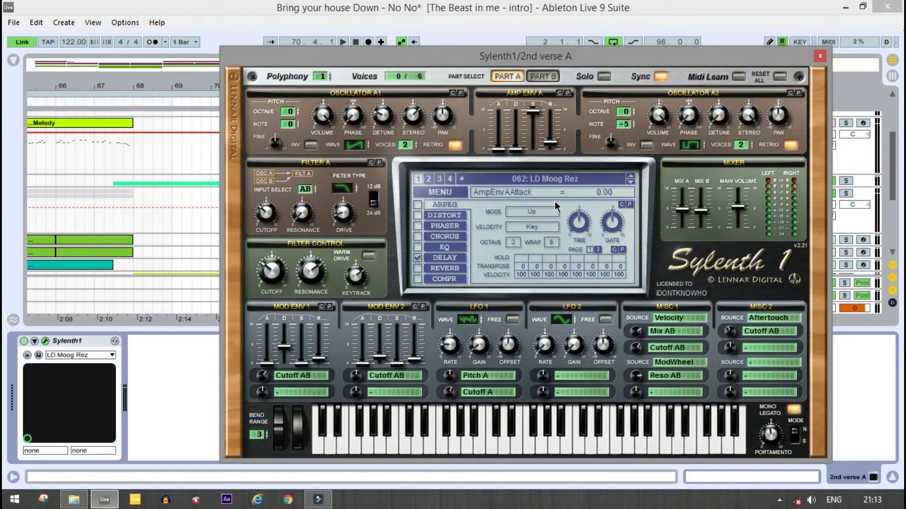
click(822, 54)
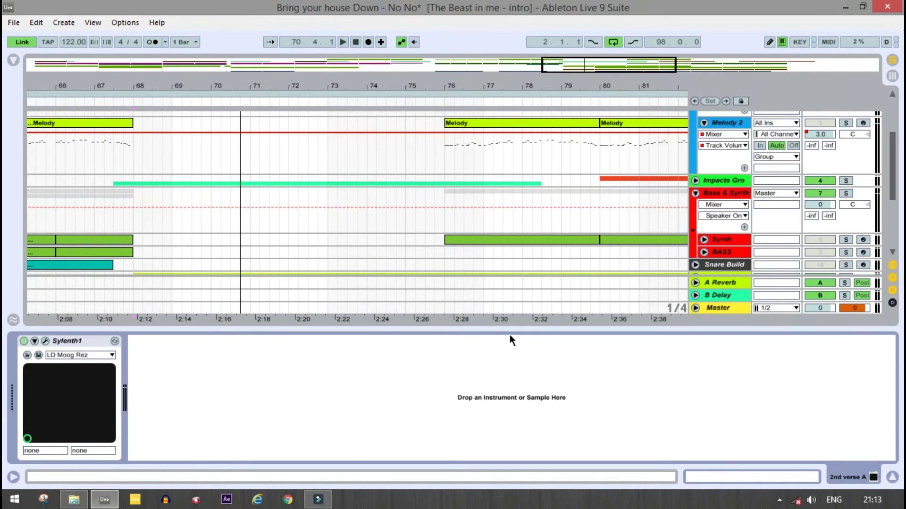
click(495, 331)
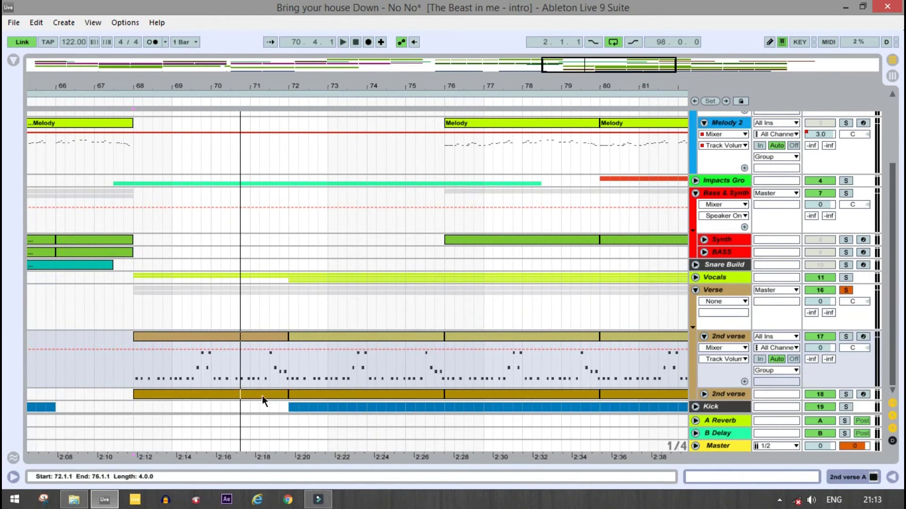
- Open the first clip on the unfolded 2nd verse track to examine its notes
click(216, 340)
double_click(216, 340)
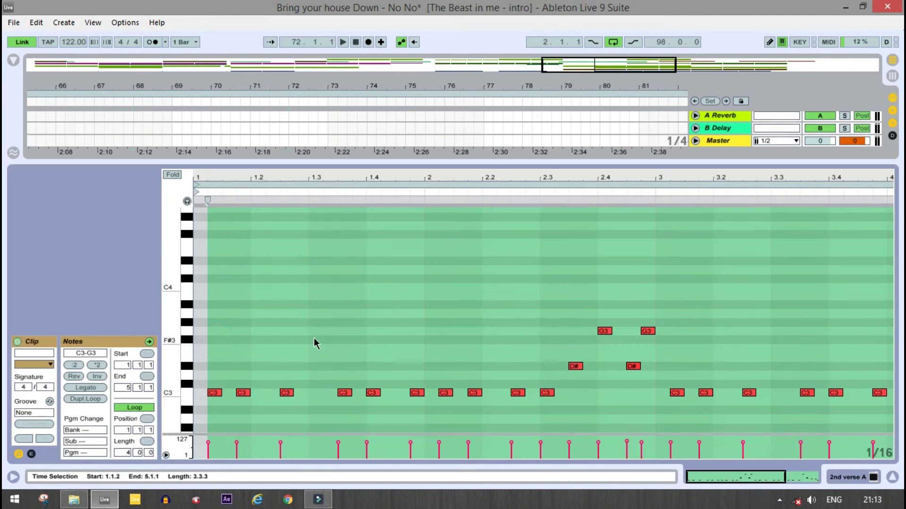
- Play the 2nd verse clip from 68.1.1 while following its notes across all four bars, and close the clip view
scroll(313, 338, down, 3)
click(328, 363)
key(space)
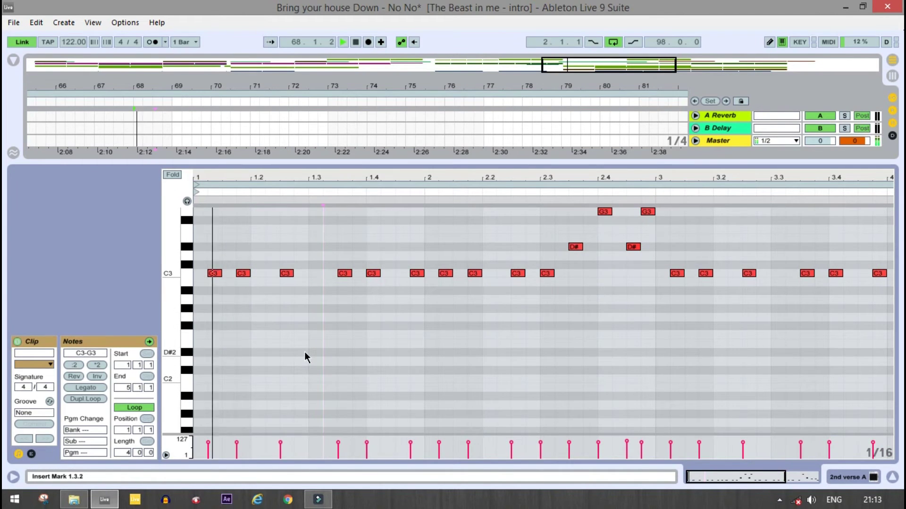
scroll(311, 361, up, 1)
scroll(310, 361, up, 2)
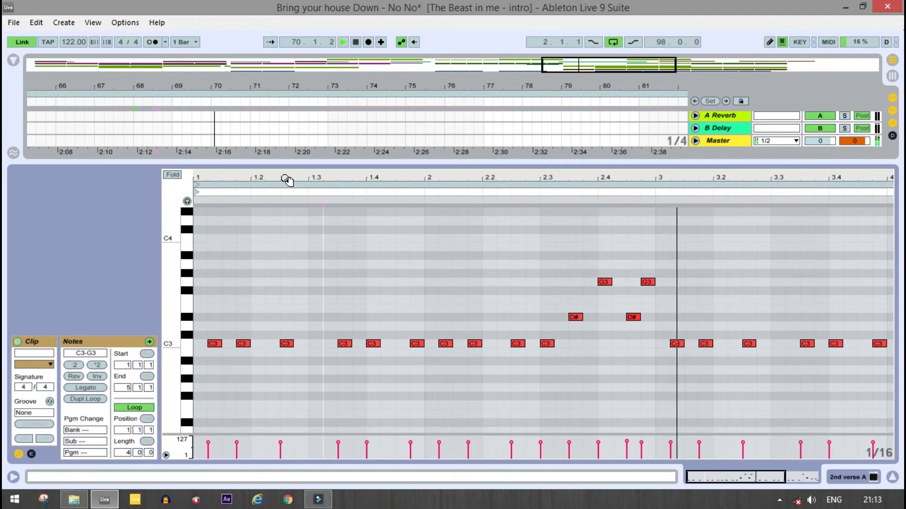
drag(285, 178, 282, 156)
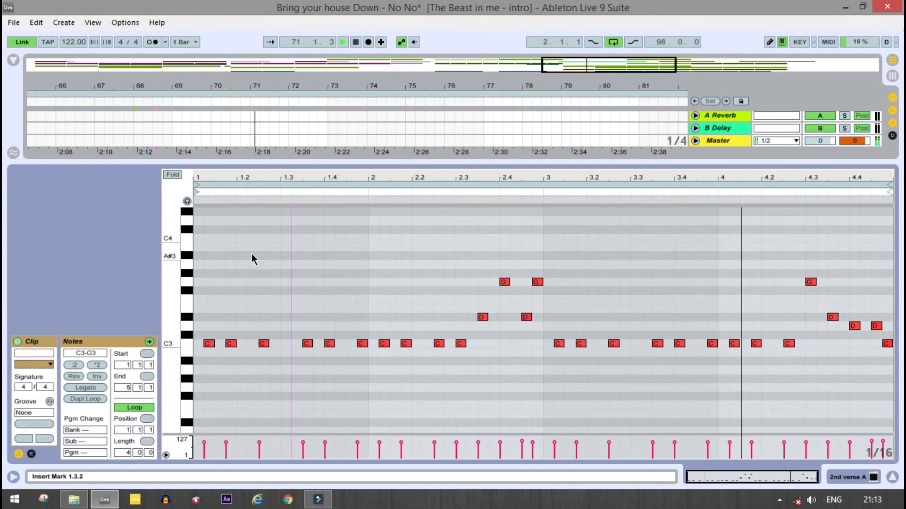
key(space)
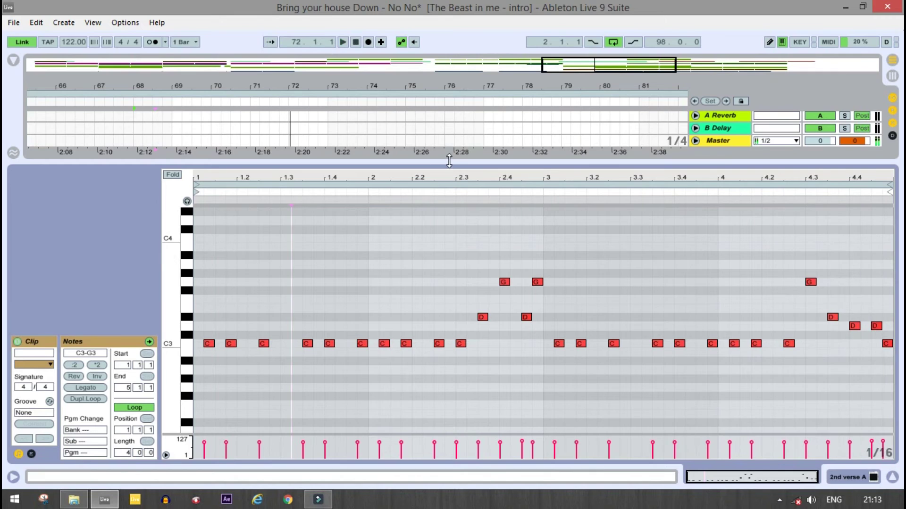
click(445, 161)
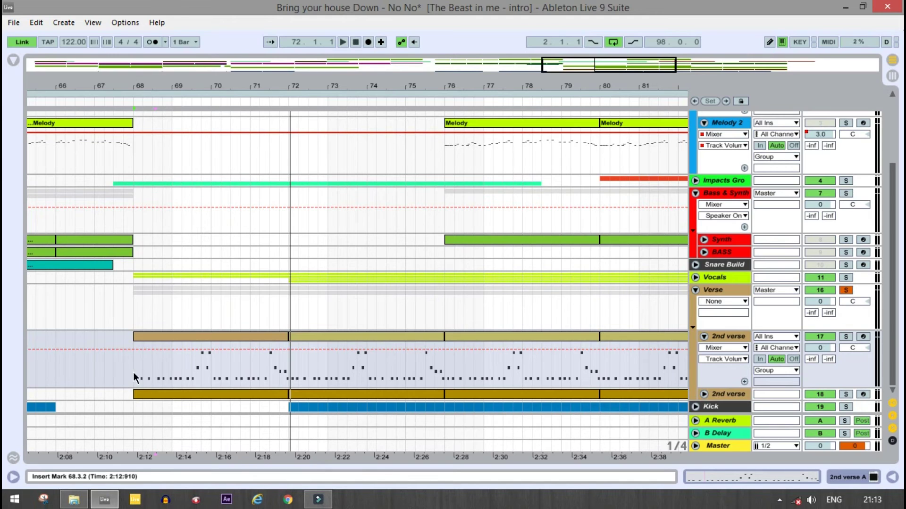
- Collapse the Verse, Bass & Synth and Melody groups and expand the Impacts group
click(695, 290)
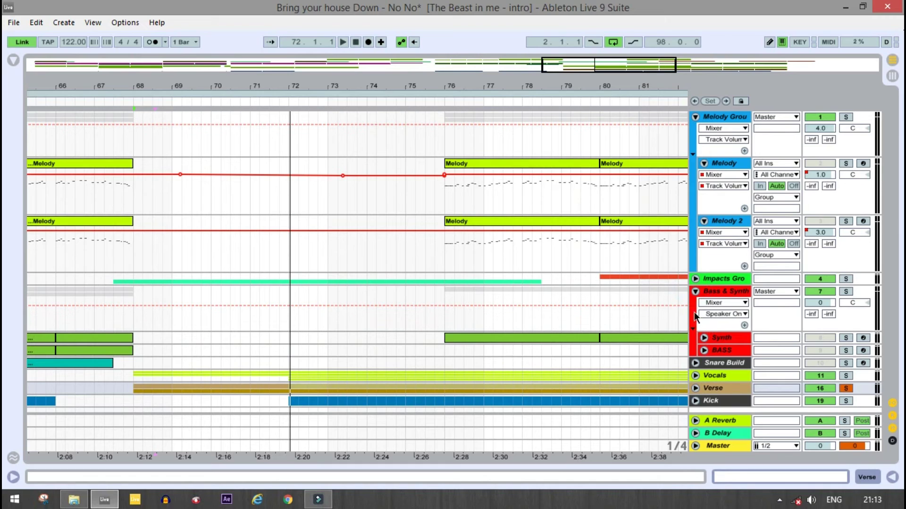
click(696, 291)
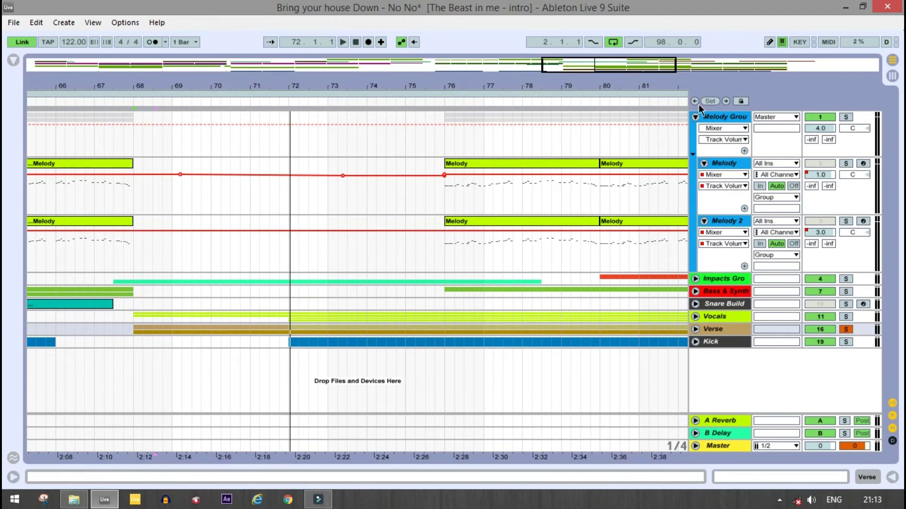
click(695, 118)
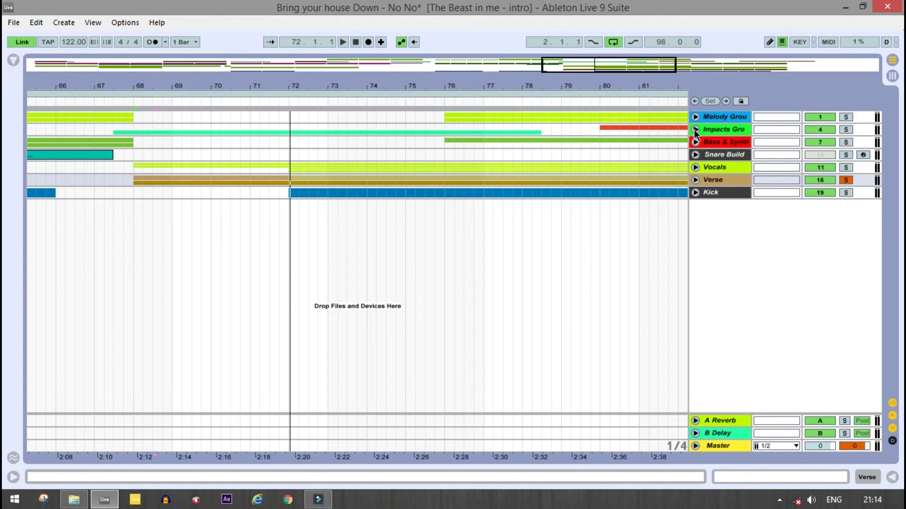
click(696, 130)
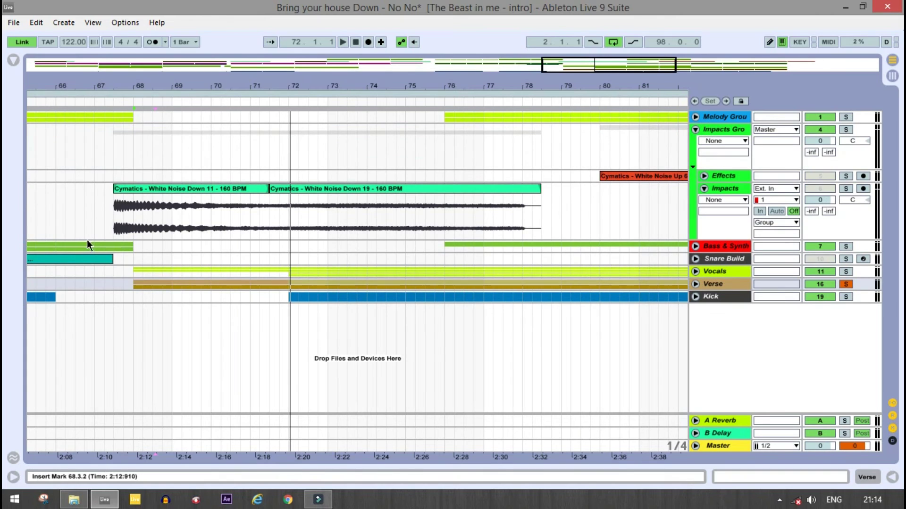
- Solo the Impacts track and listen to its White Noise Down 11 clip from 67.3.1
click(112, 146)
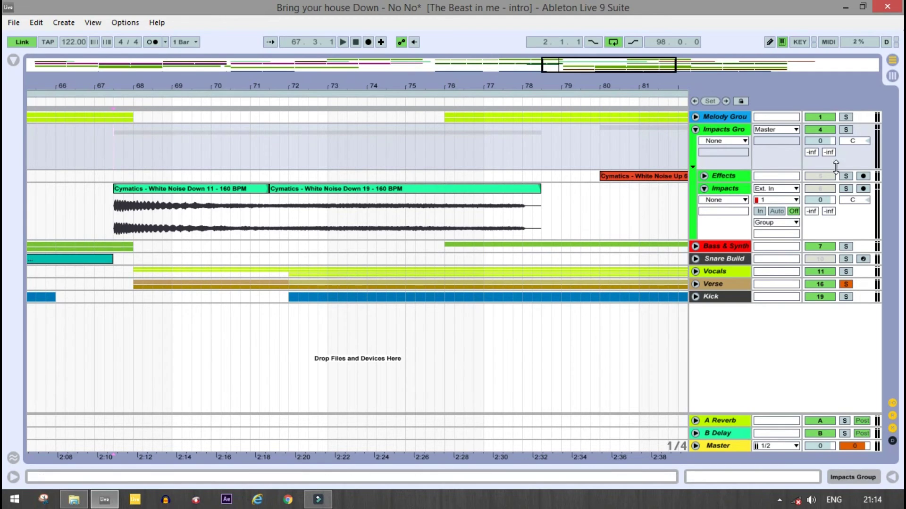
click(845, 176)
key(space)
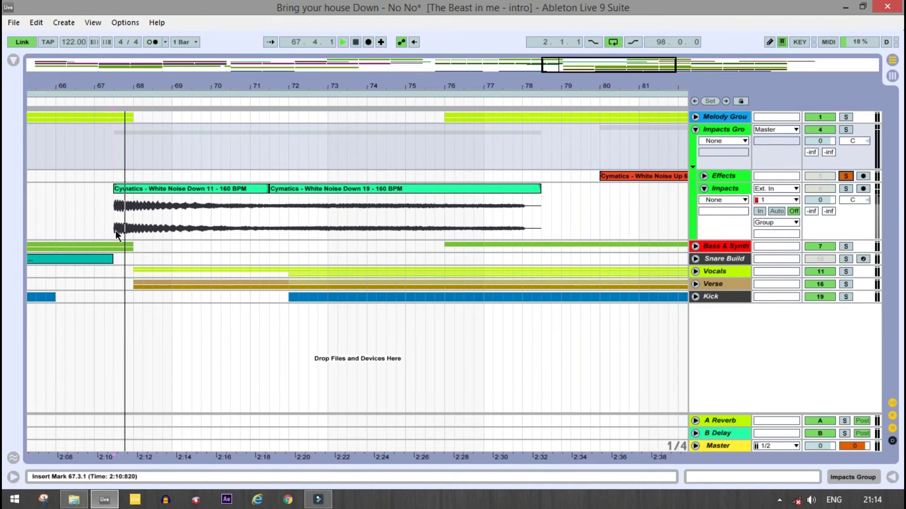
key(space)
click(846, 189)
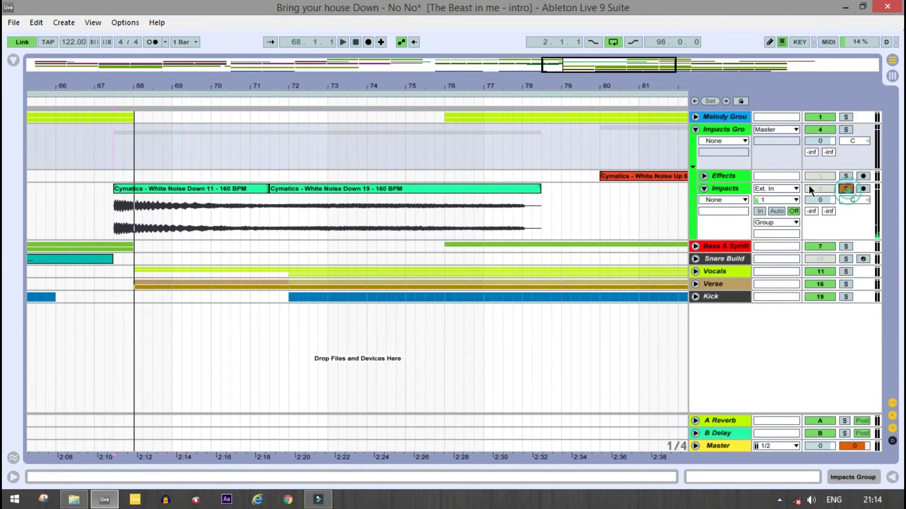
key(space)
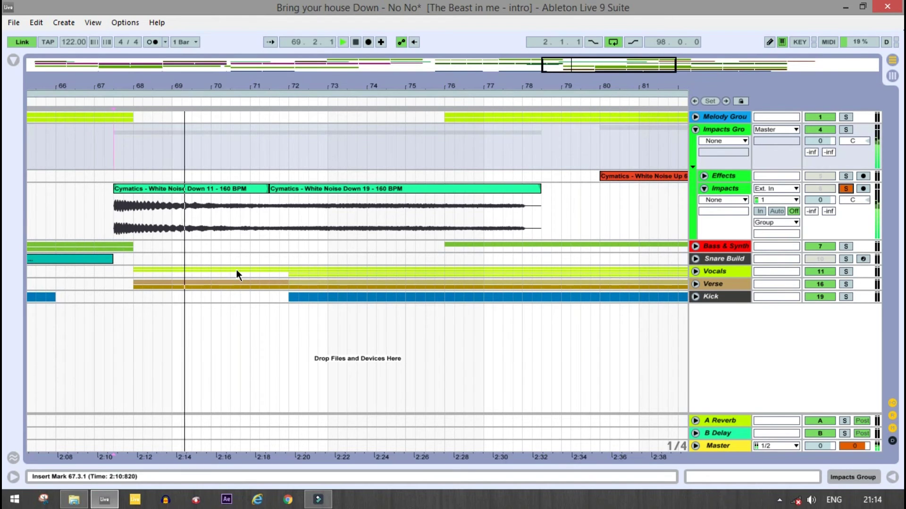
key(space)
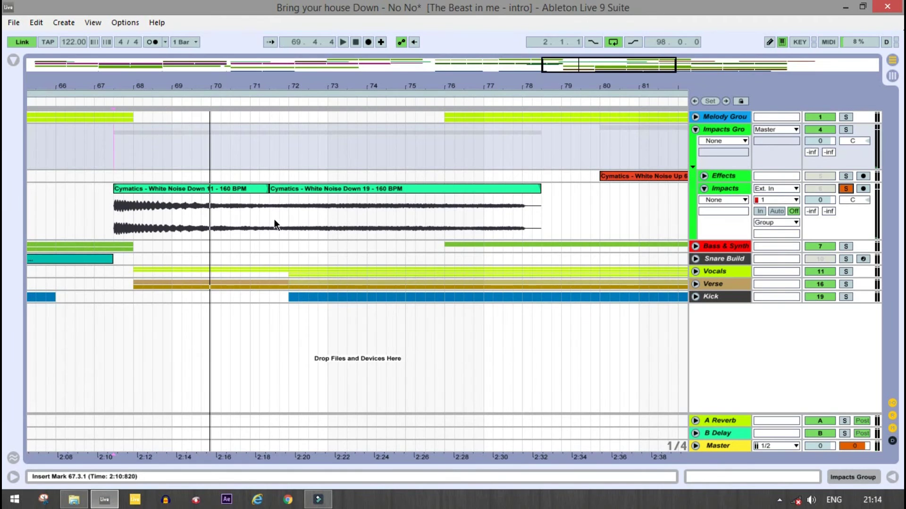
- Unfold the Effects track and listen to its White Noise Up 6 clip soloed from 80.1.1
click(269, 207)
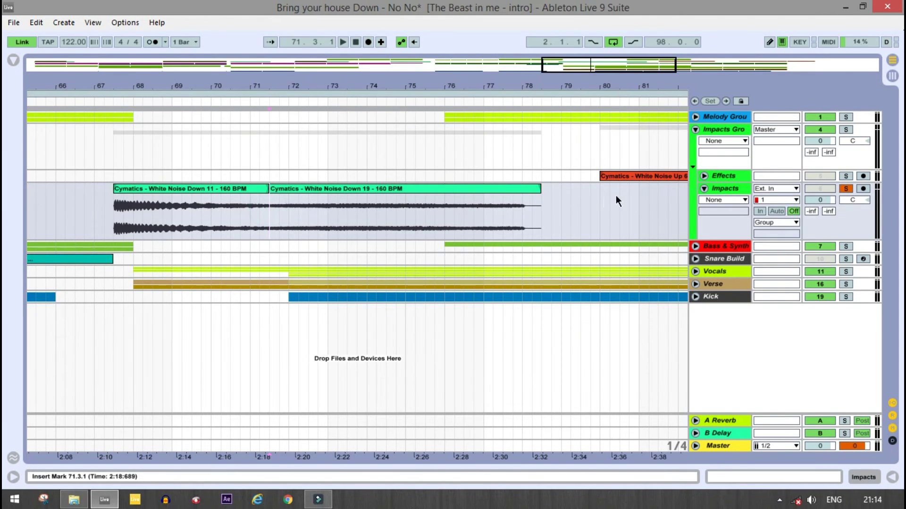
click(706, 178)
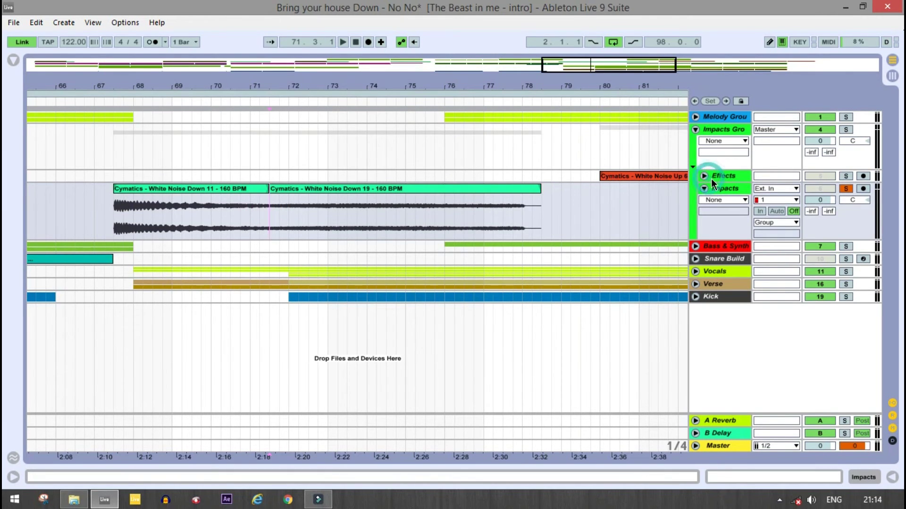
click(704, 176)
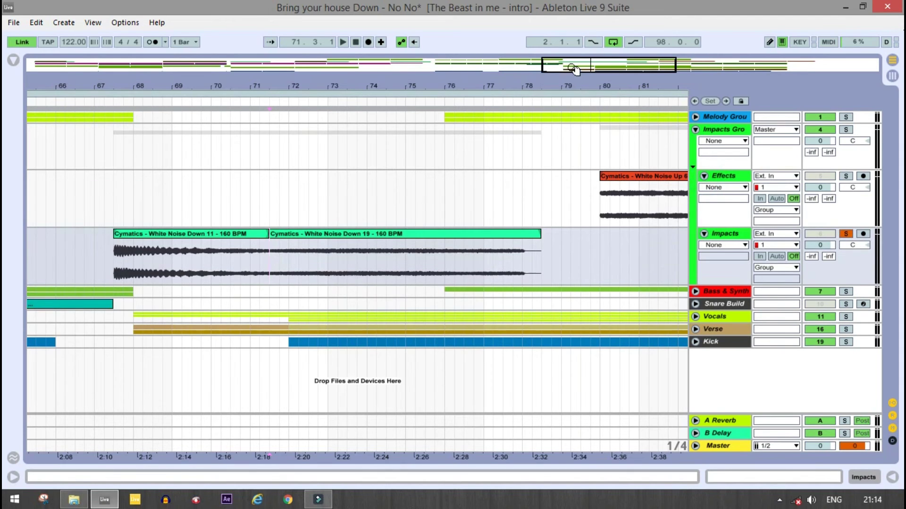
drag(575, 69, 637, 70)
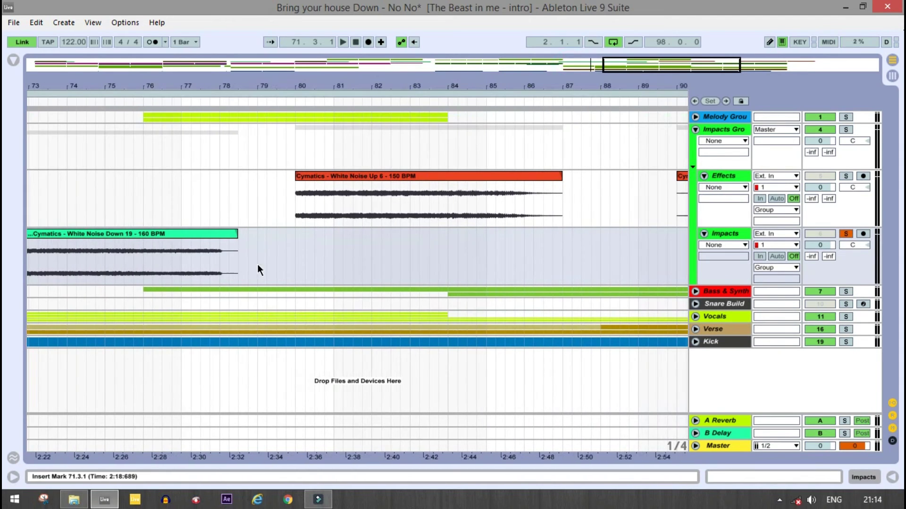
click(296, 221)
key(space)
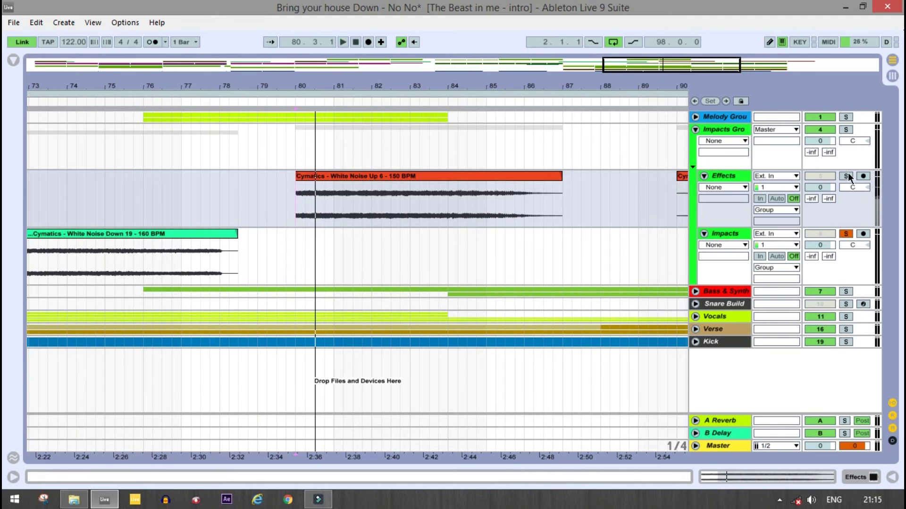
click(845, 175)
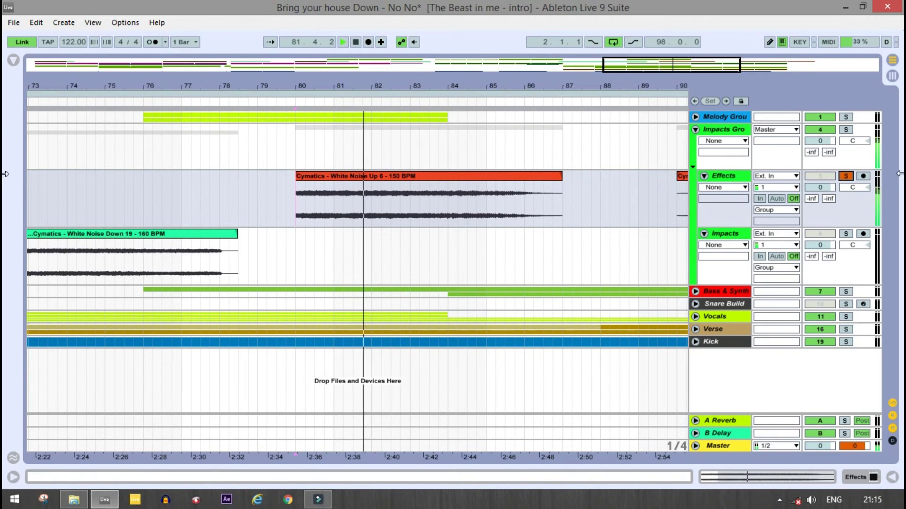
- Turn off the Effects solo and listen to the White Noise Up 6 clip in the full mix from 80.1.1
click(845, 176)
click(299, 211)
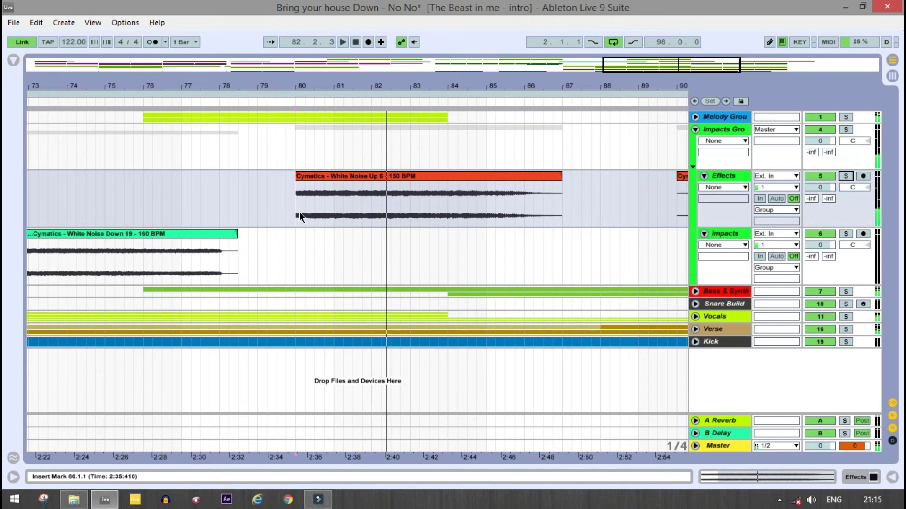
key(space)
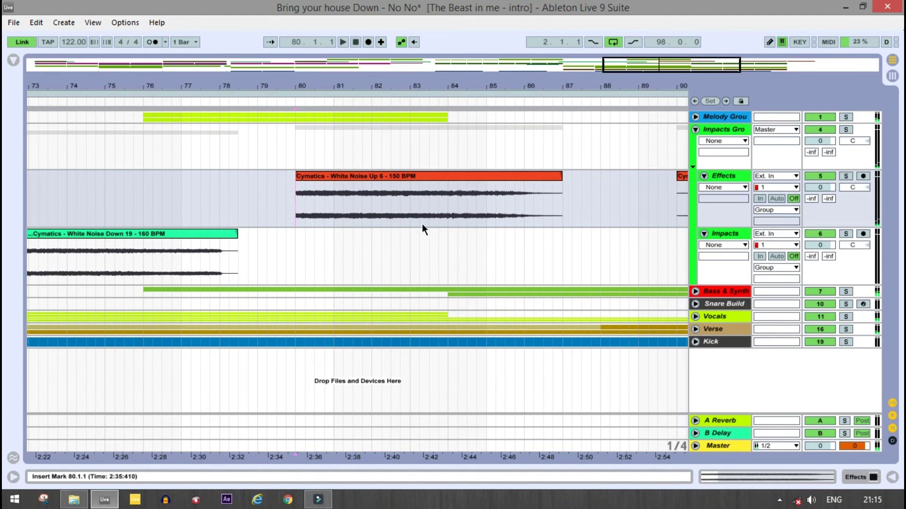
key(space)
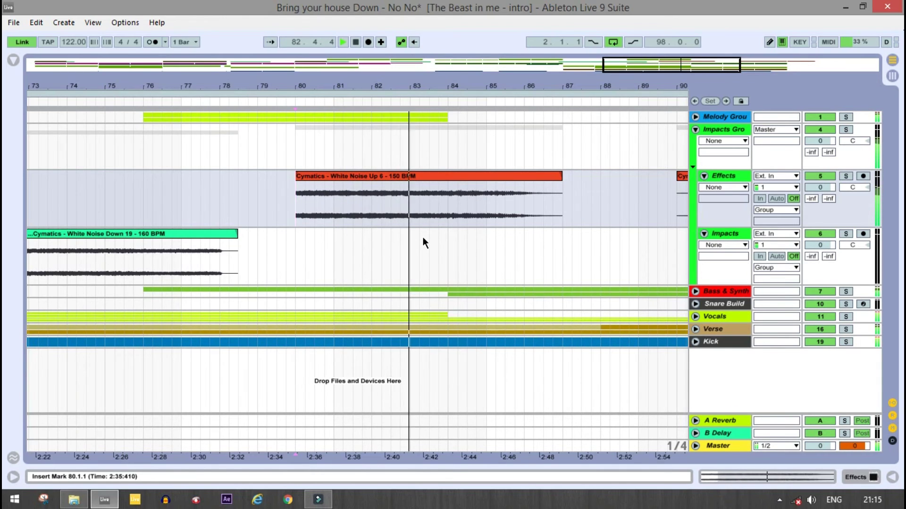
key(space)
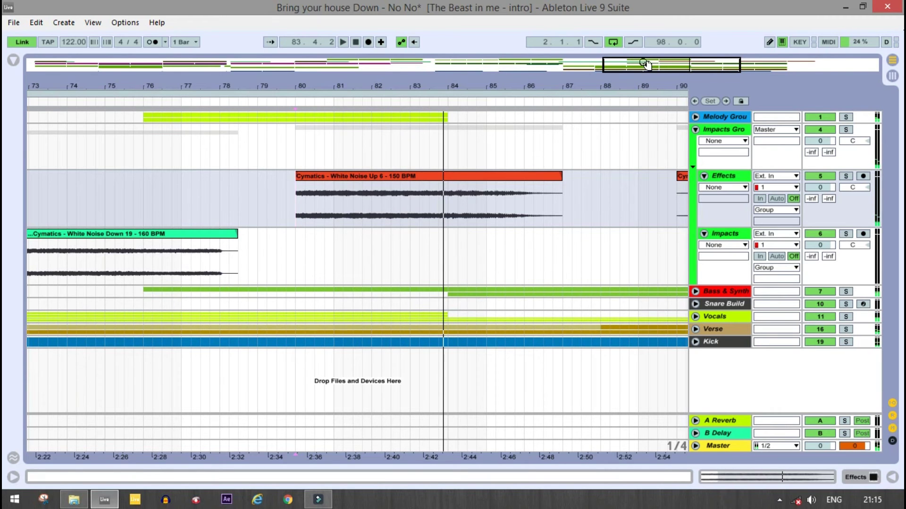
- Bring the whole arrangement into view and play the full mix from 1.1.1 to hear the opening impact clips
drag(643, 63, 642, 19)
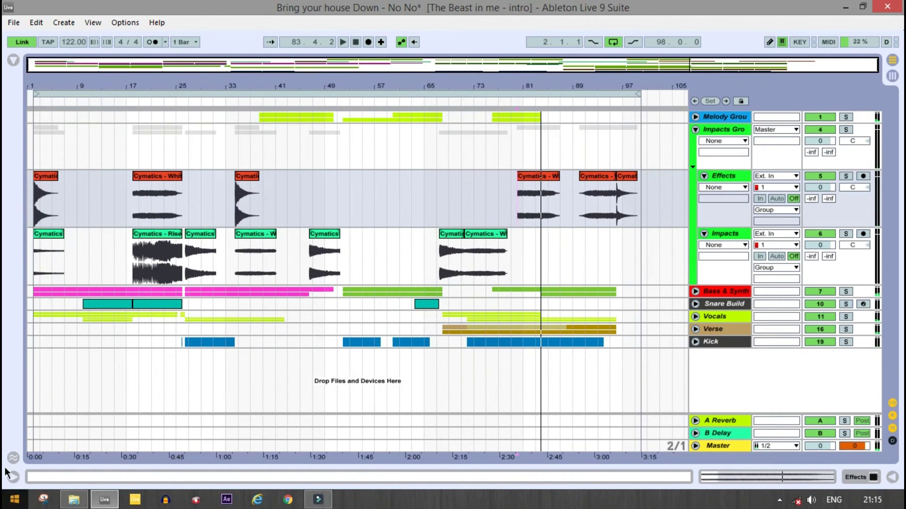
click(45, 189)
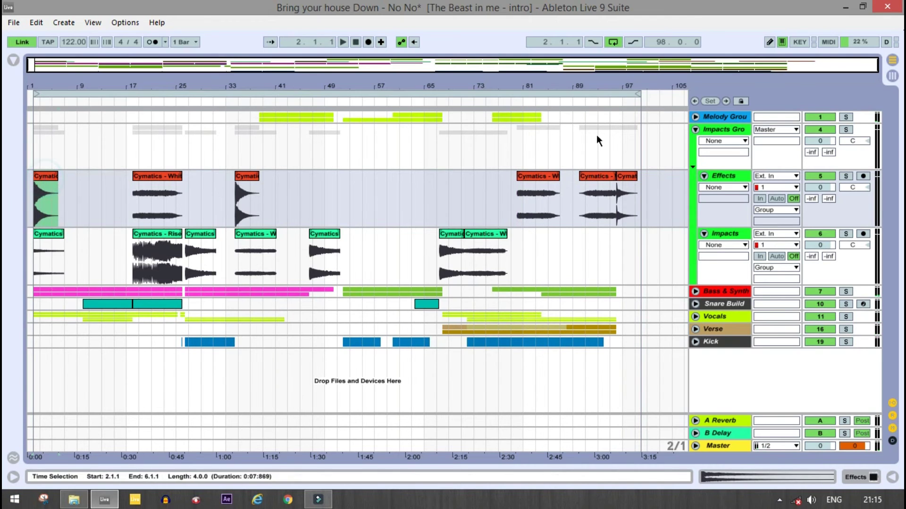
click(32, 154)
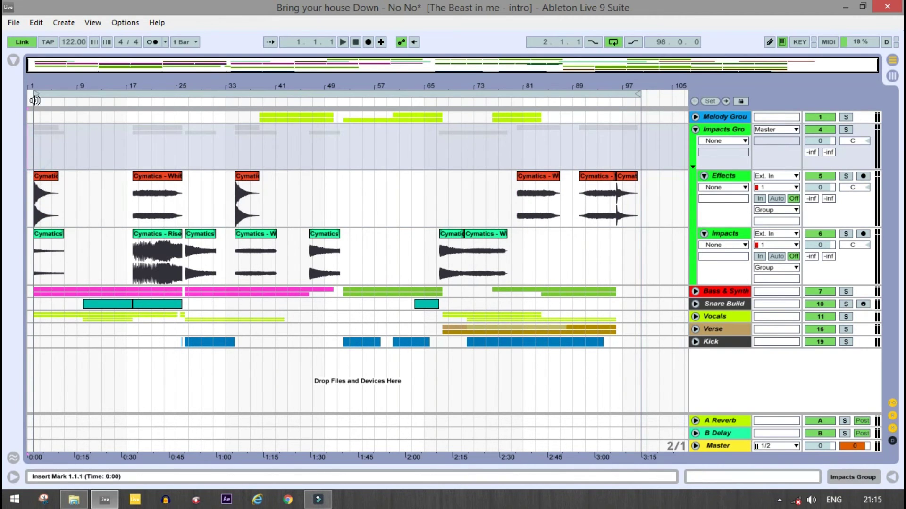
drag(37, 68, 36, 67)
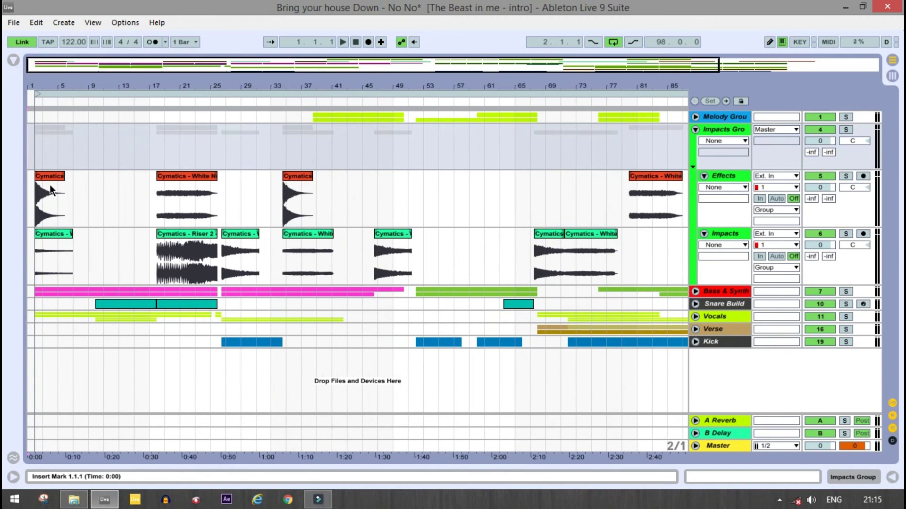
key(space)
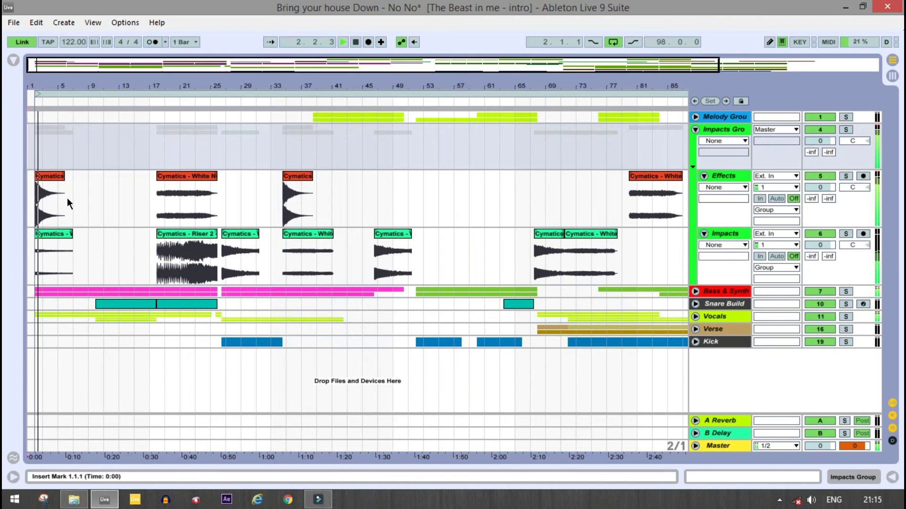
- Solo the Effects track and listen to its first impact clip from 2.1.1
click(846, 176)
drag(38, 69, 35, 71)
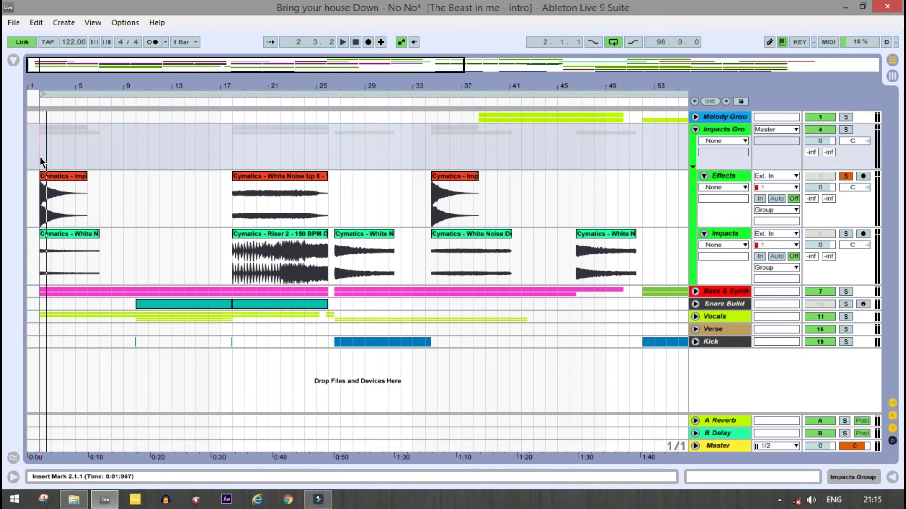
key(space)
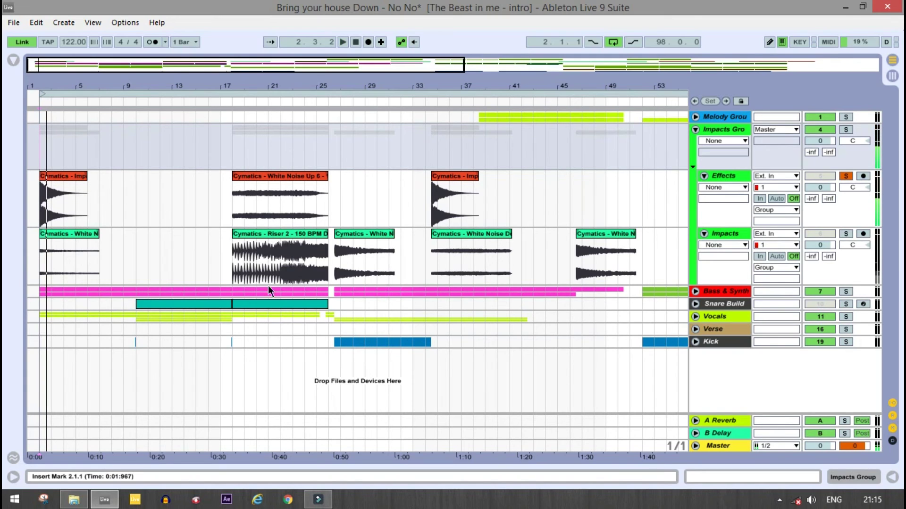
key(space)
- Solo the Impacts track, listen to its first white noise clip from 2.1.1, and show the full arrangement
click(36, 278)
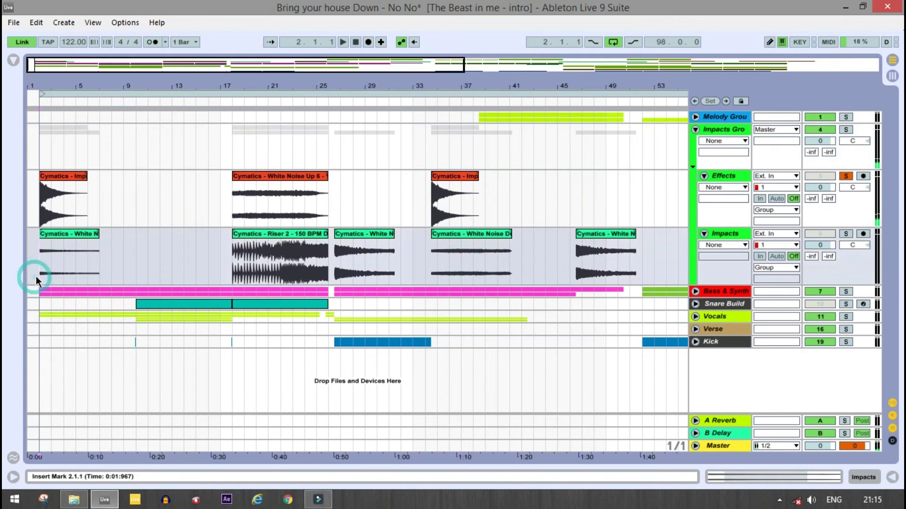
click(846, 234)
key(space)
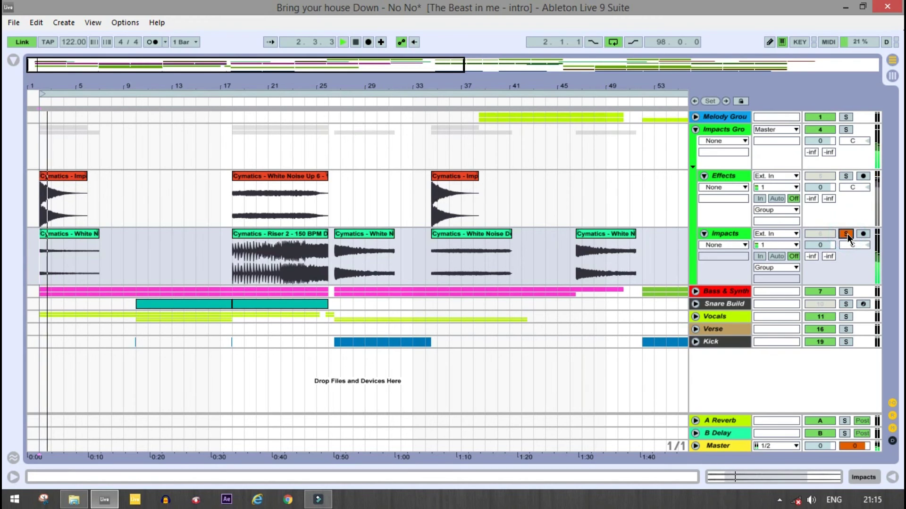
key(space)
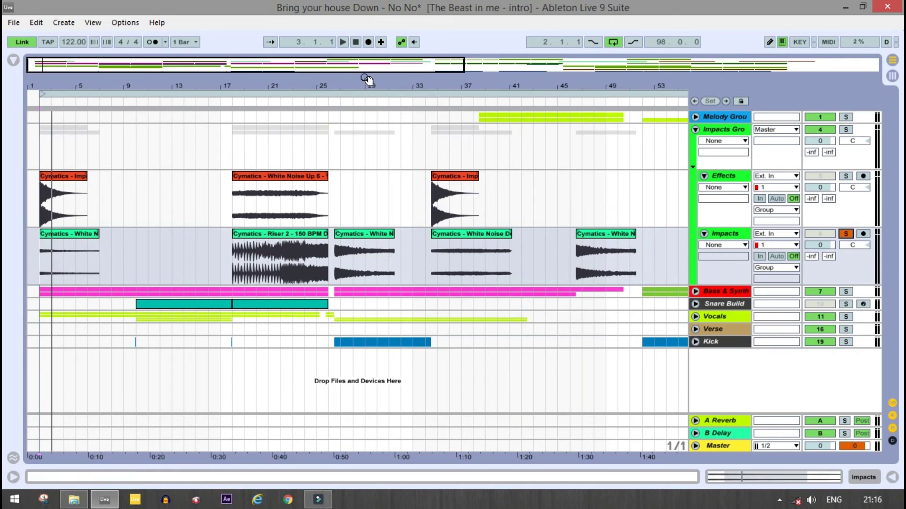
drag(360, 72, 676, 68)
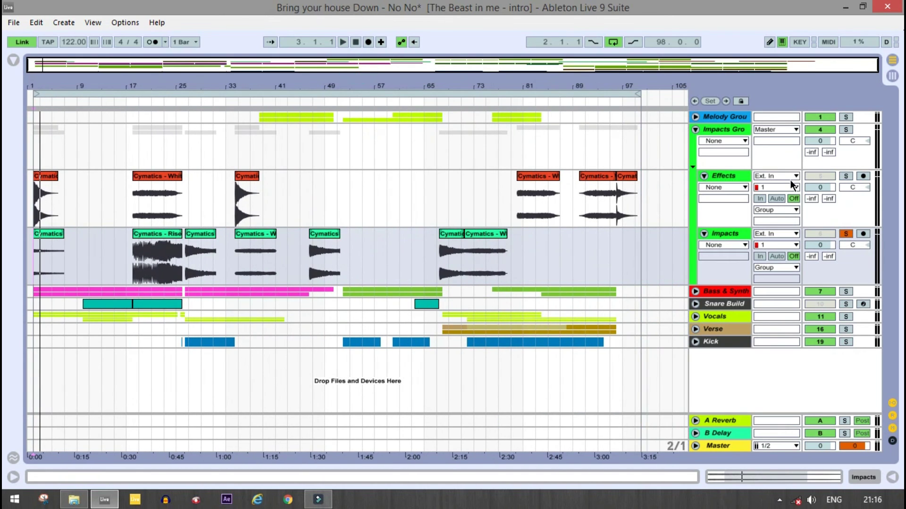